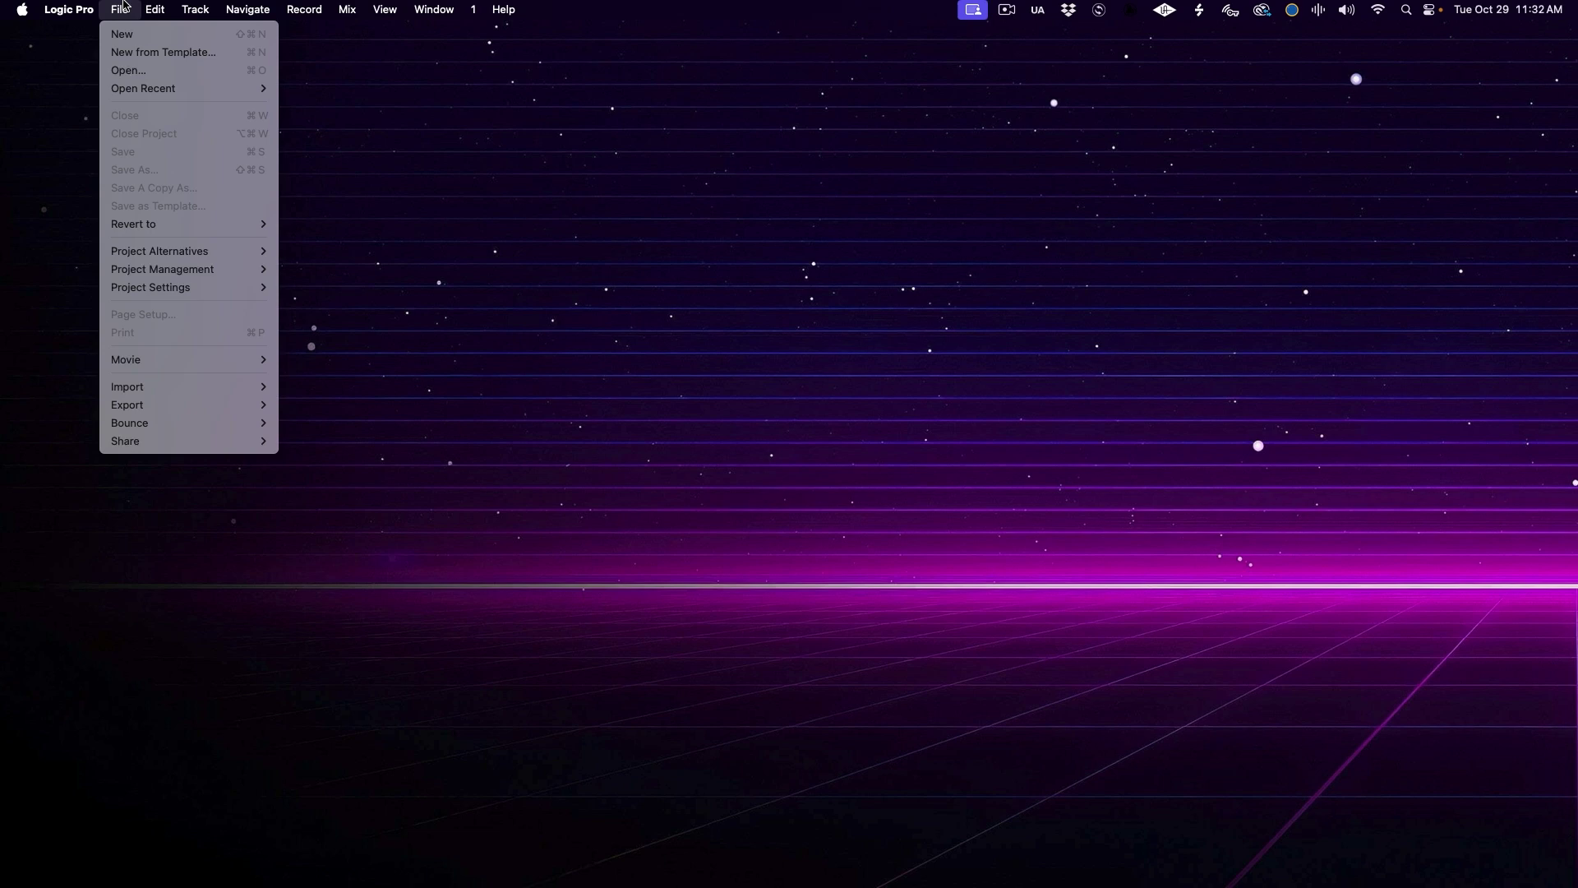
- Create an empty project from the template chooser with a 48 kHz sample rate
{"action": "left_click", "coordinate": [213, 56]}
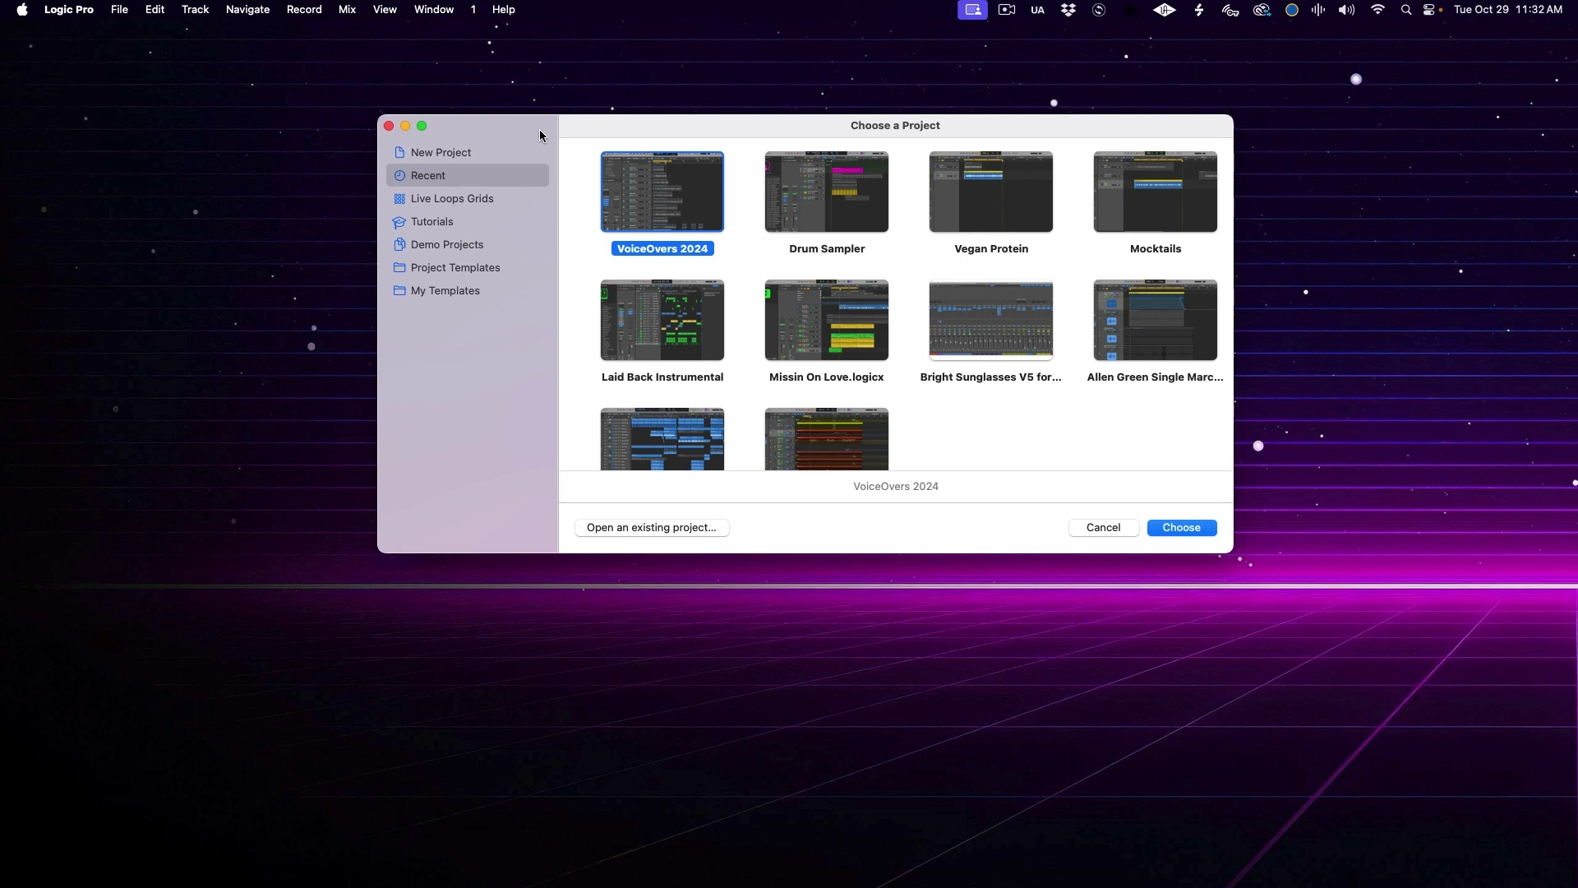
{"action": "left_click", "coordinate": [481, 153]}
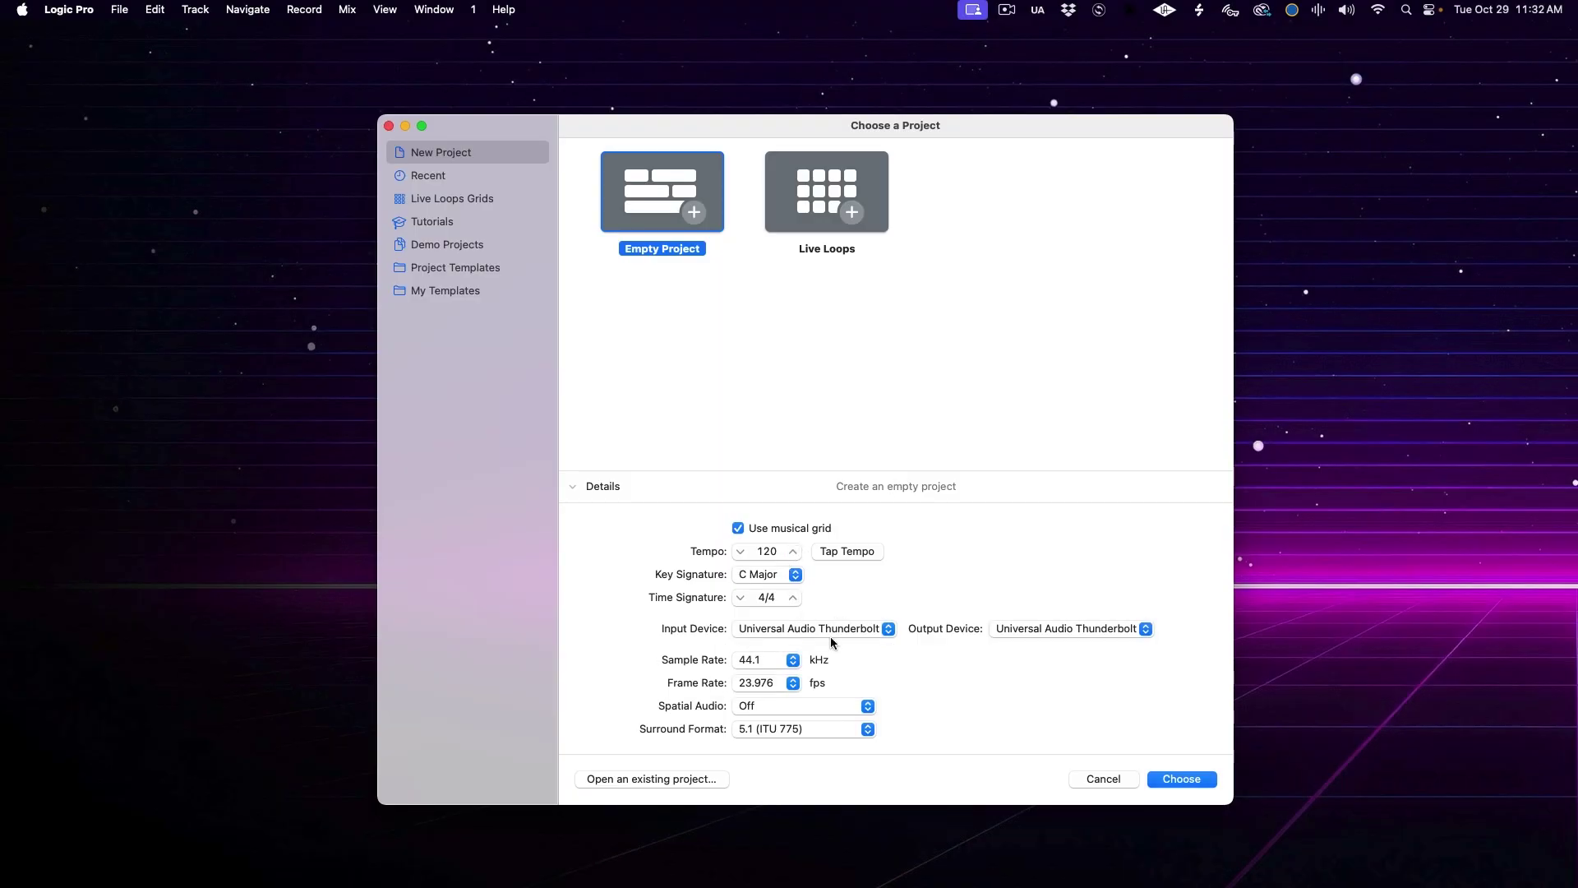
{"action": "left_click", "coordinate": [791, 661]}
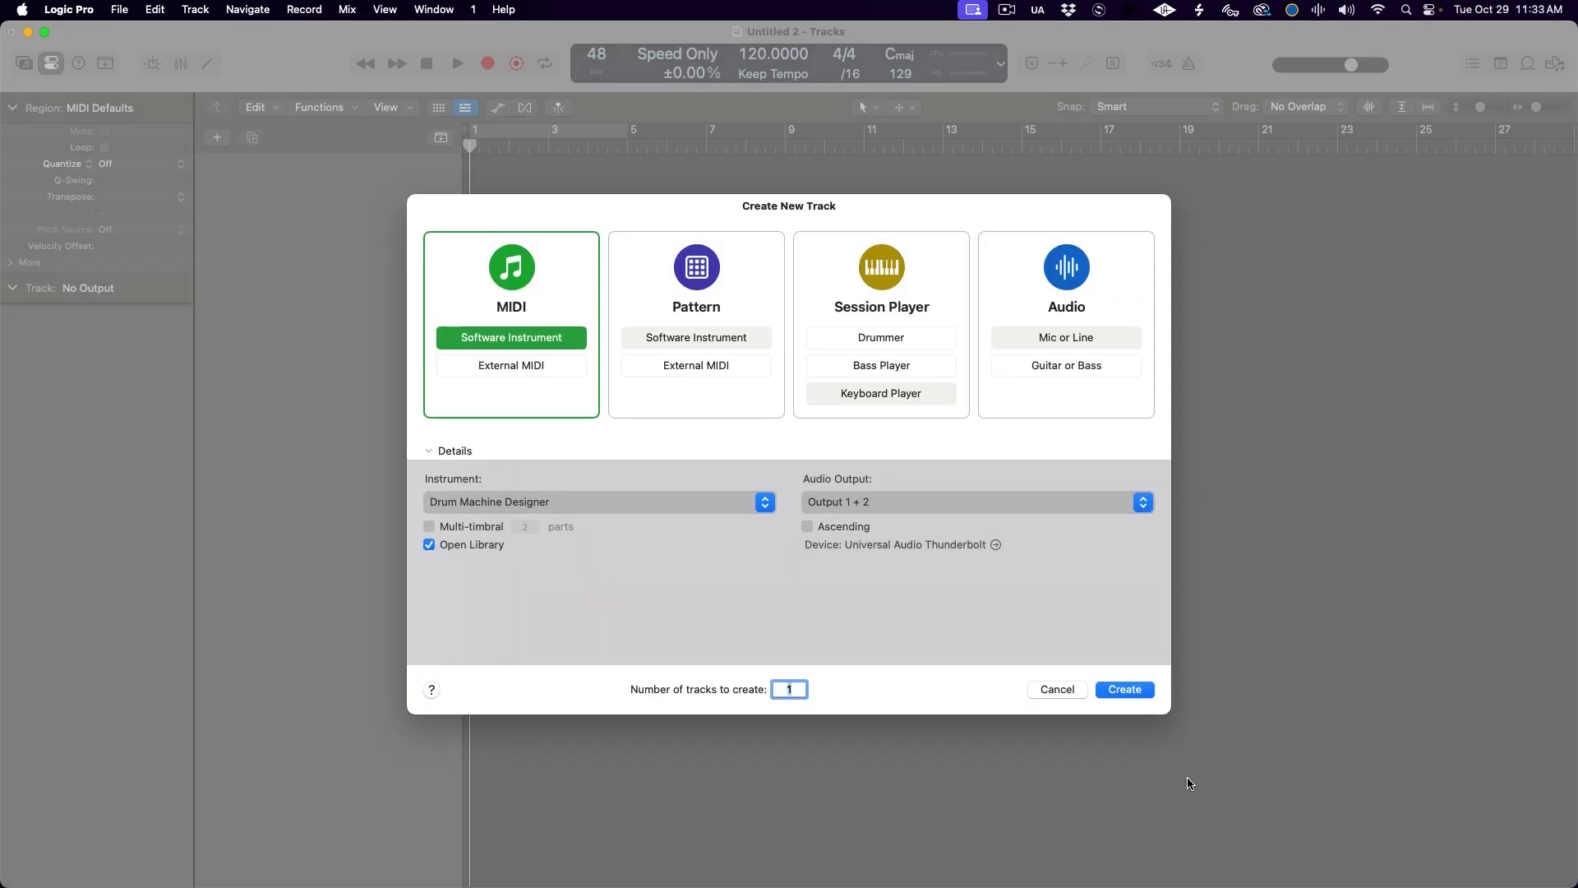
- Create a Mic or Line audio track, Audio 1, with its input set to Input 1 + 2
{"action": "left_click", "coordinate": [1003, 403]}
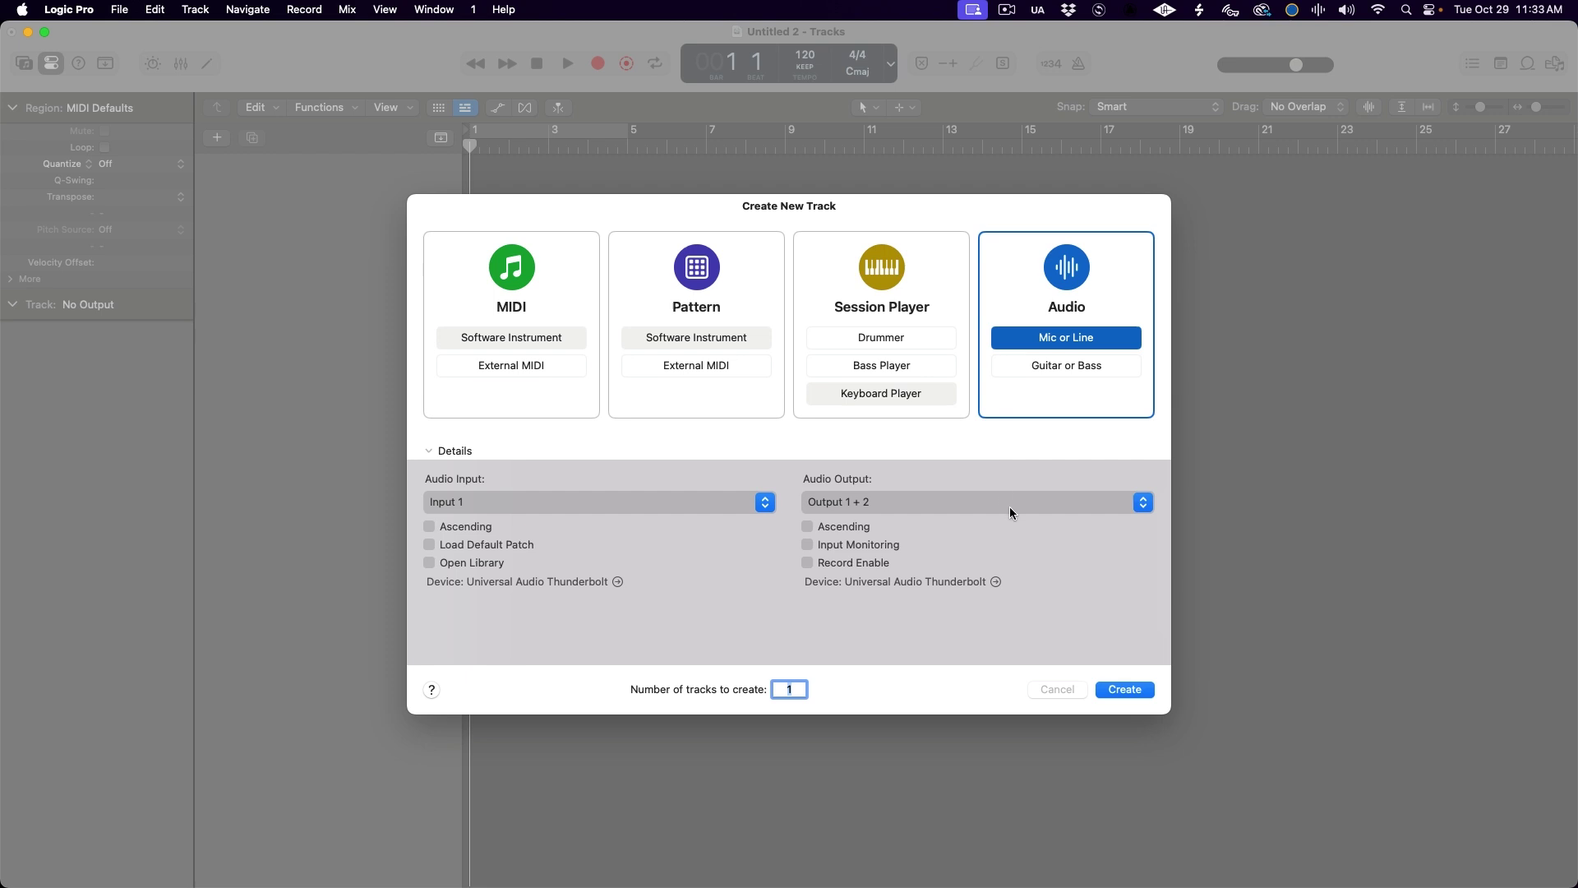
{"action": "left_click", "coordinate": [764, 502]}
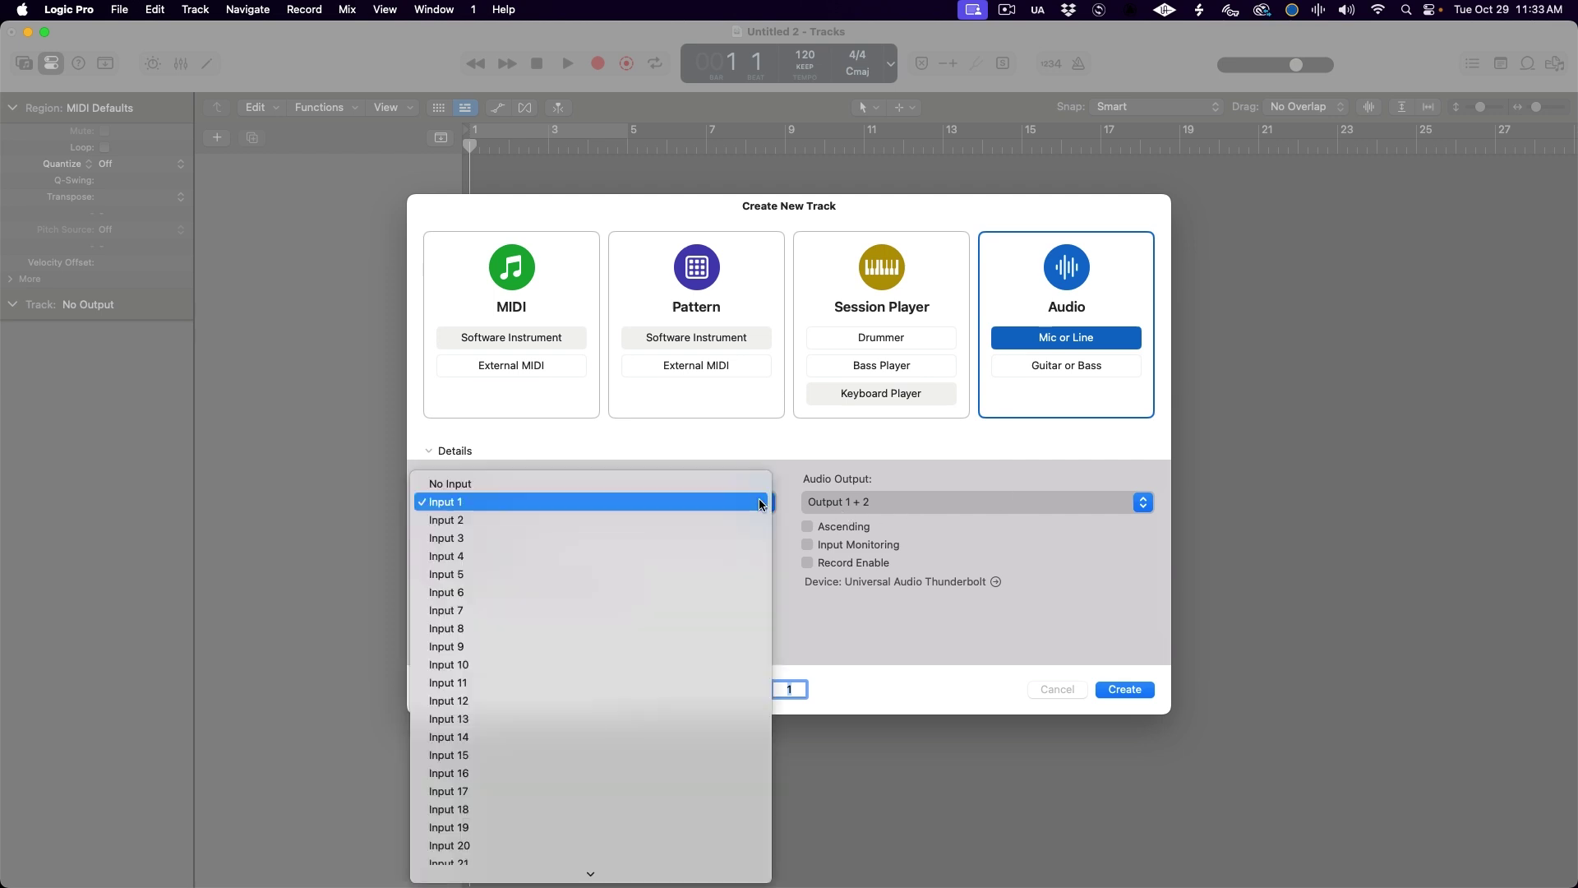
{"action": "scroll", "coordinate": [697, 832], "scroll_direction": "down", "scroll_amount": 10}
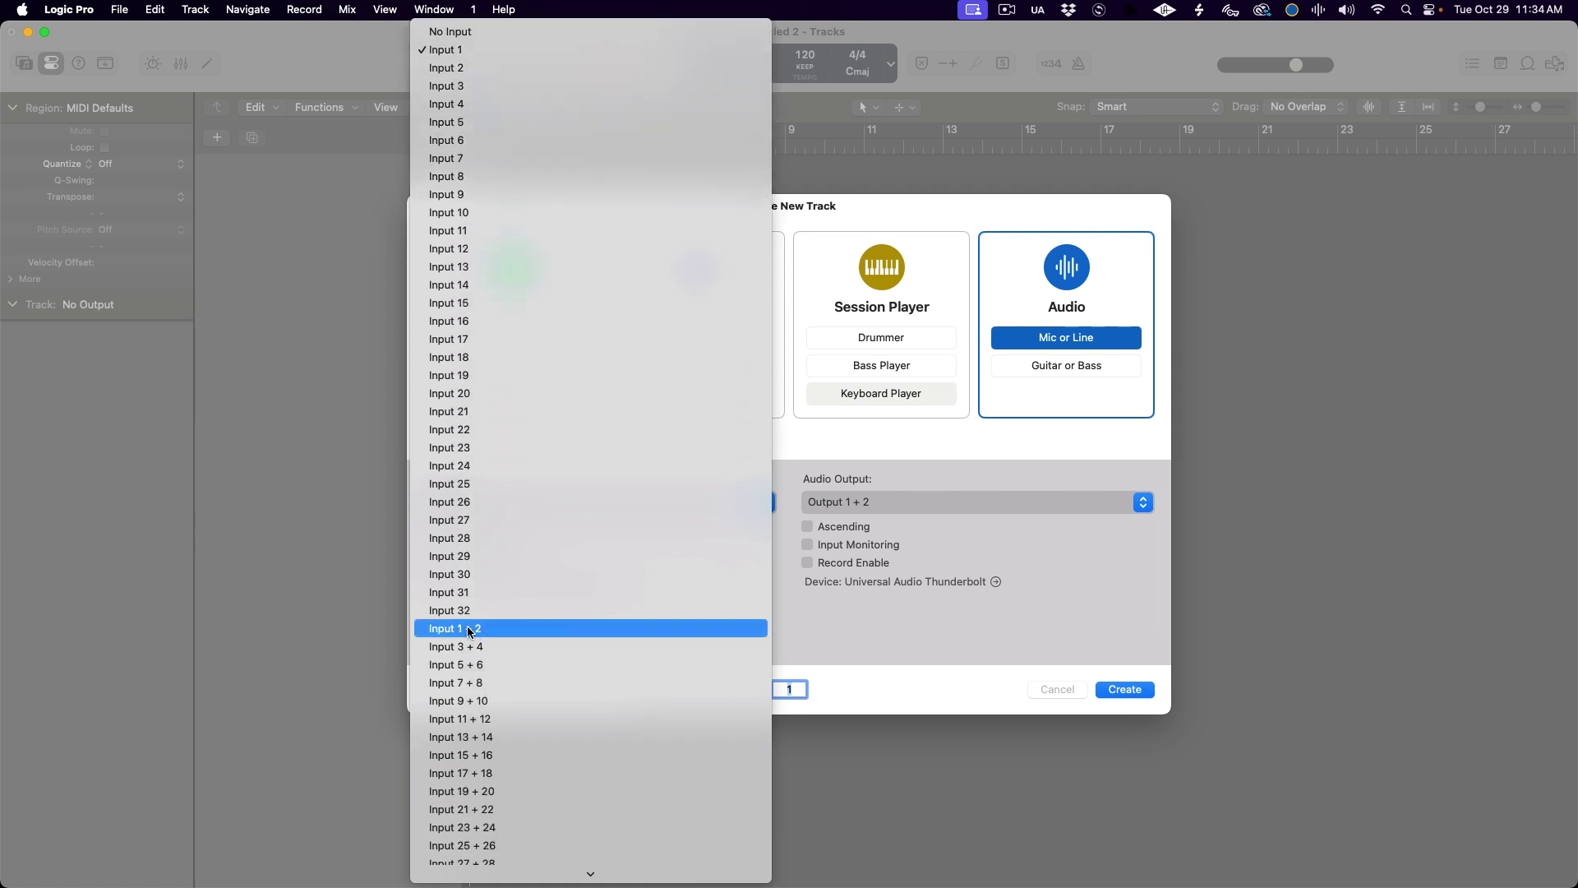
{"action": "left_click", "coordinate": [540, 630]}
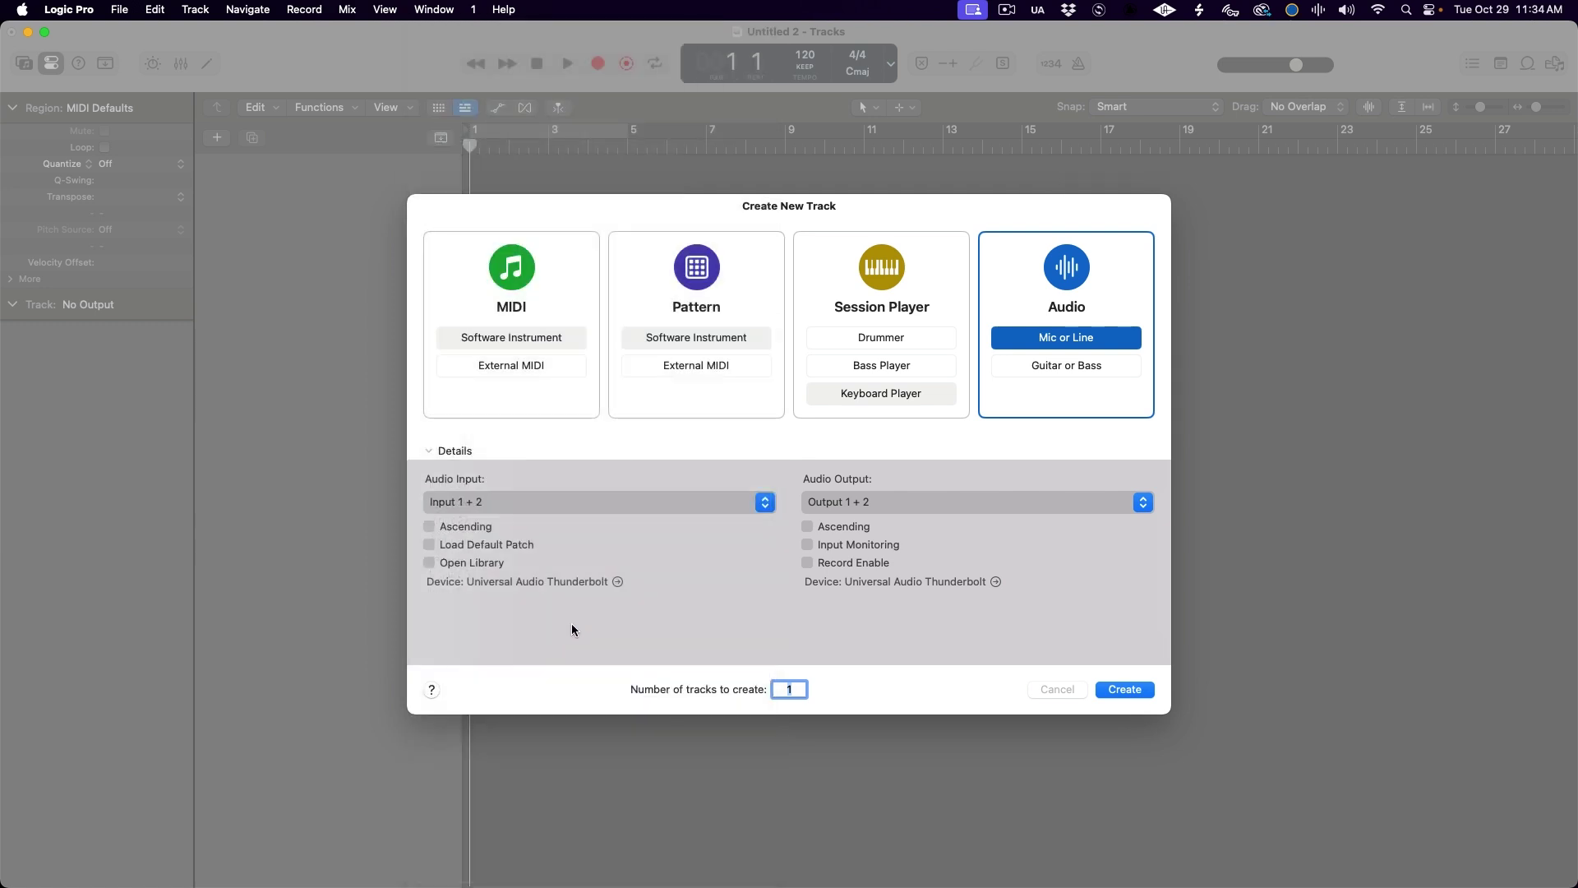
{"action": "left_click", "coordinate": [1125, 690]}
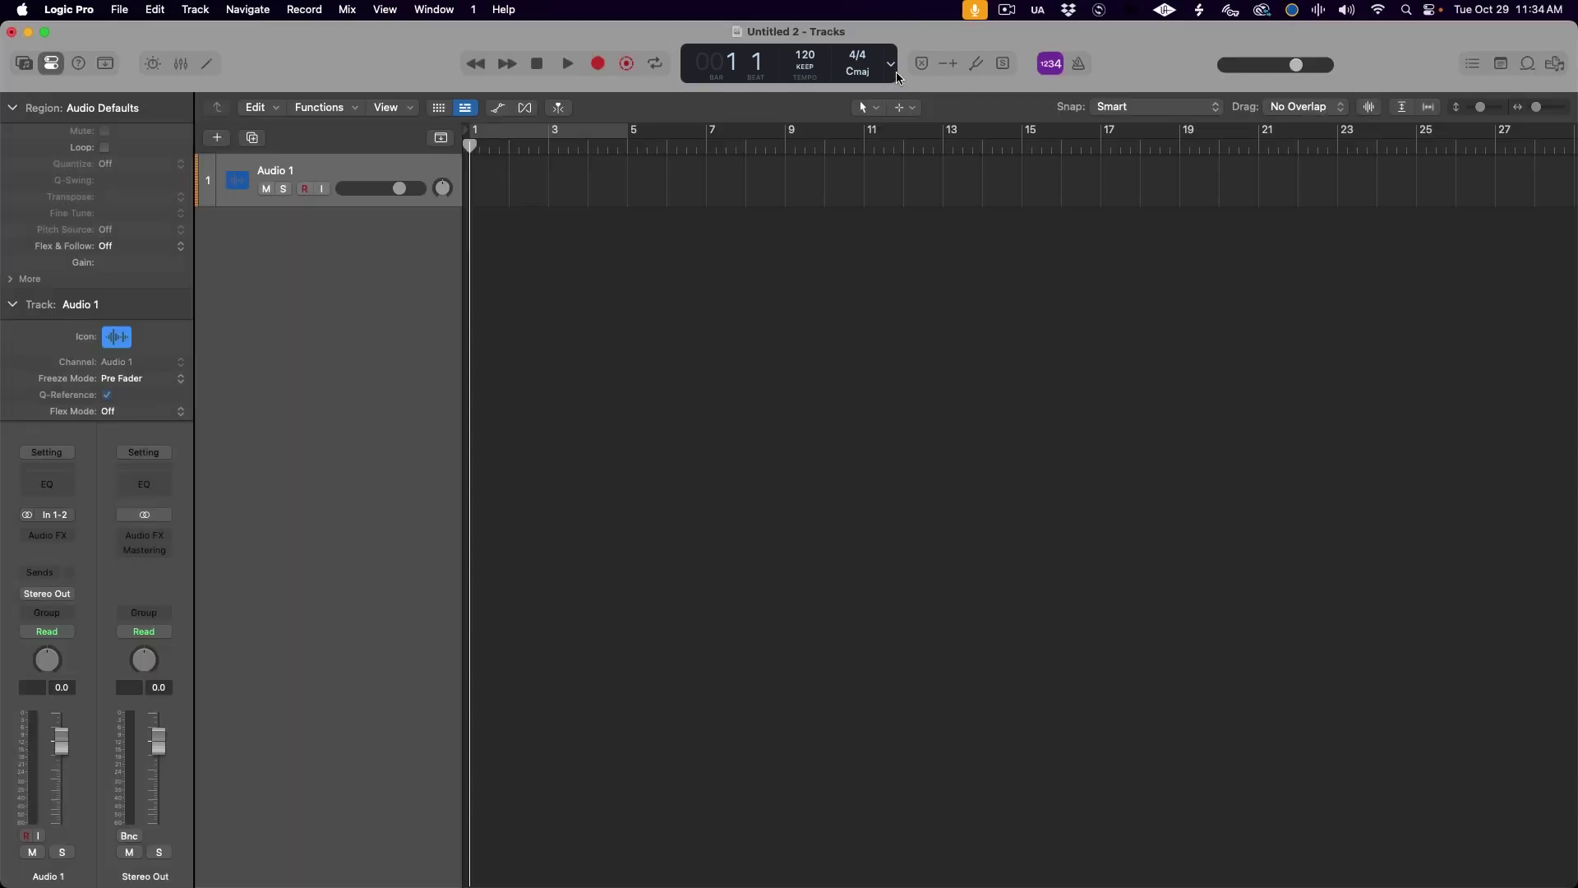
- Switch the control bar's LCD display to the Custom layout
{"action": "left_click", "coordinate": [893, 65]}
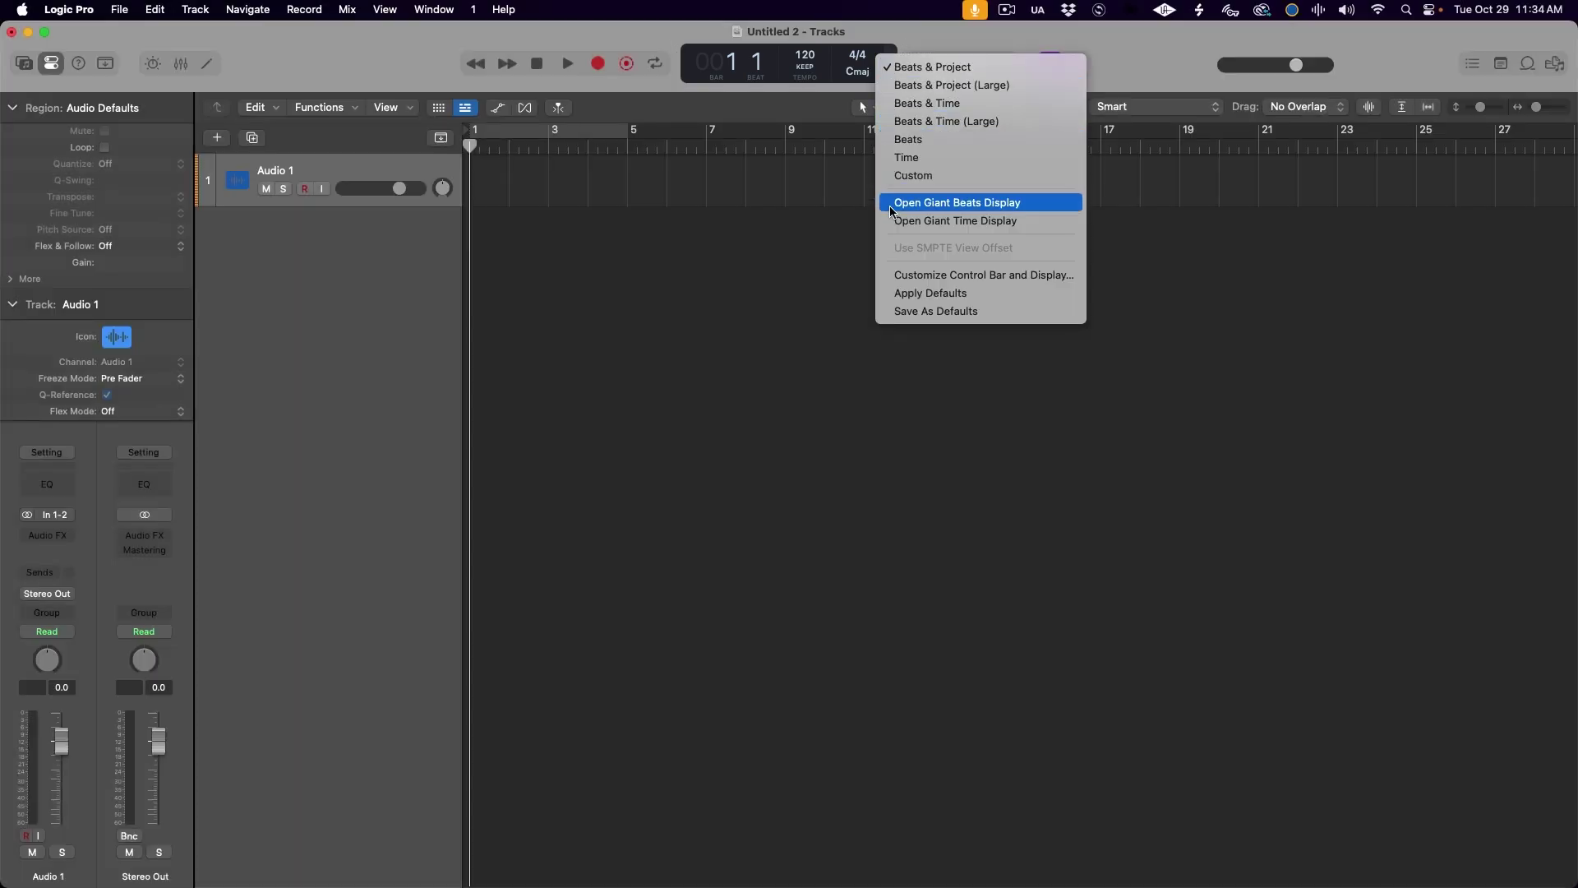
{"action": "left_click", "coordinate": [956, 276]}
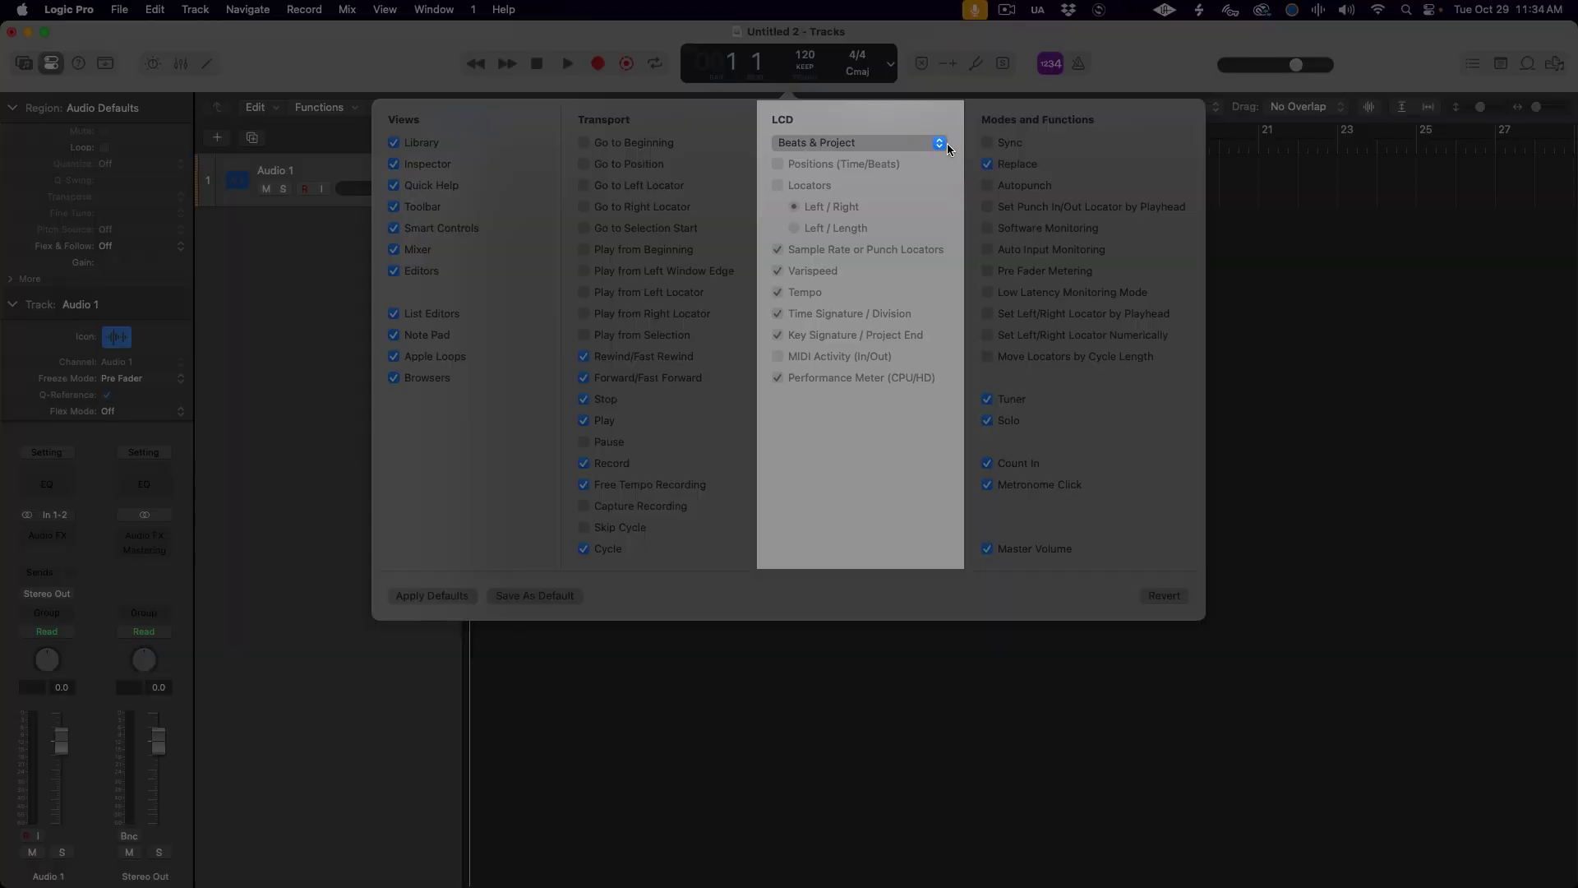
{"action": "left_click", "coordinate": [940, 143]}
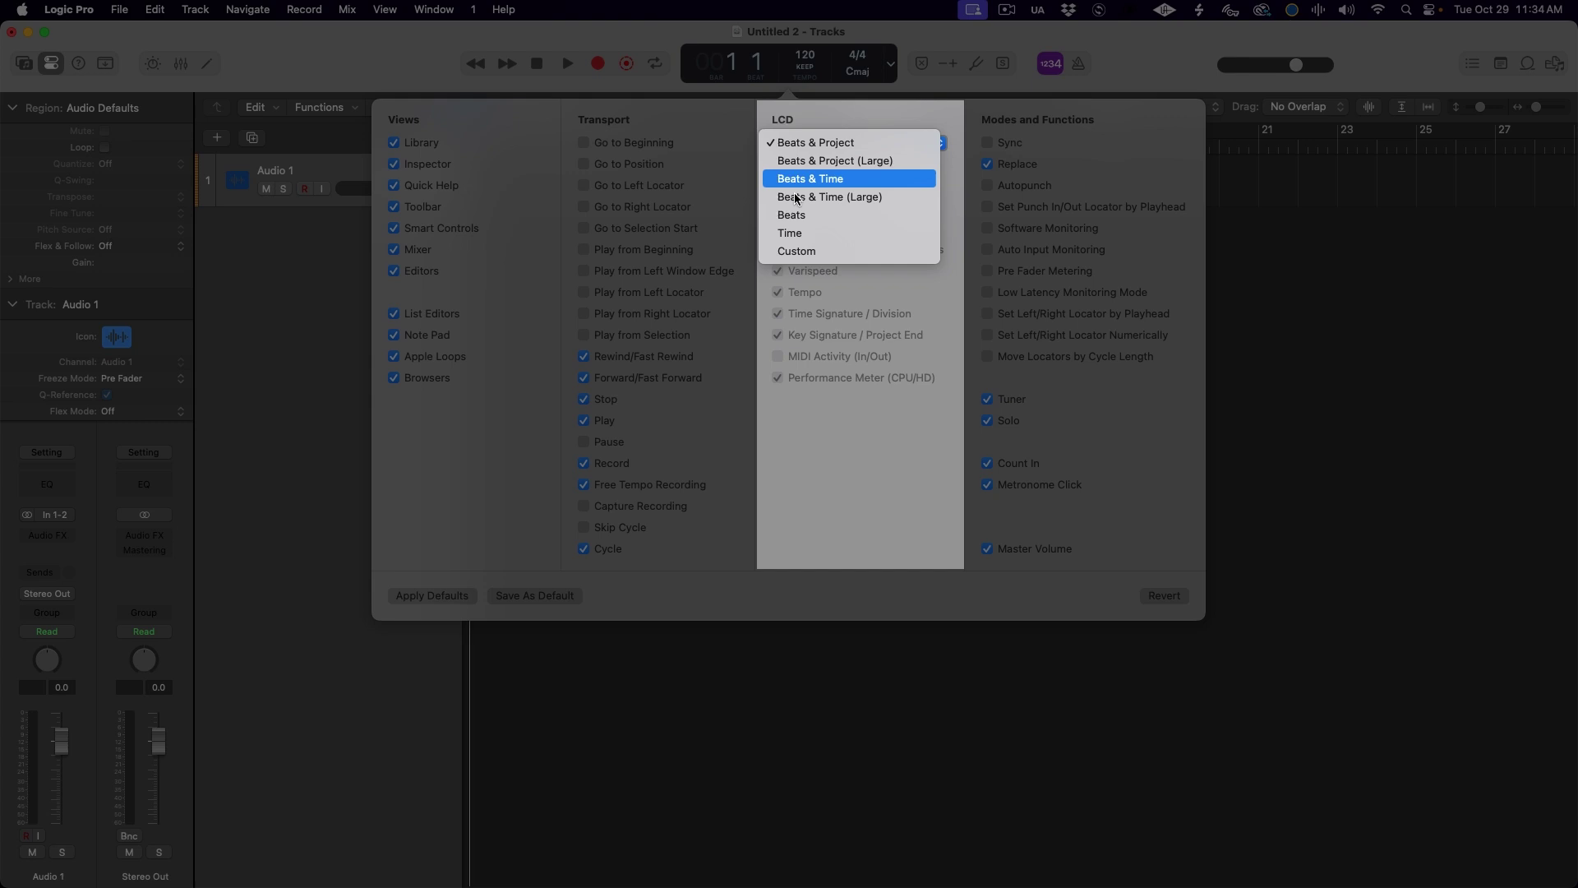
{"action": "left_click", "coordinate": [850, 251]}
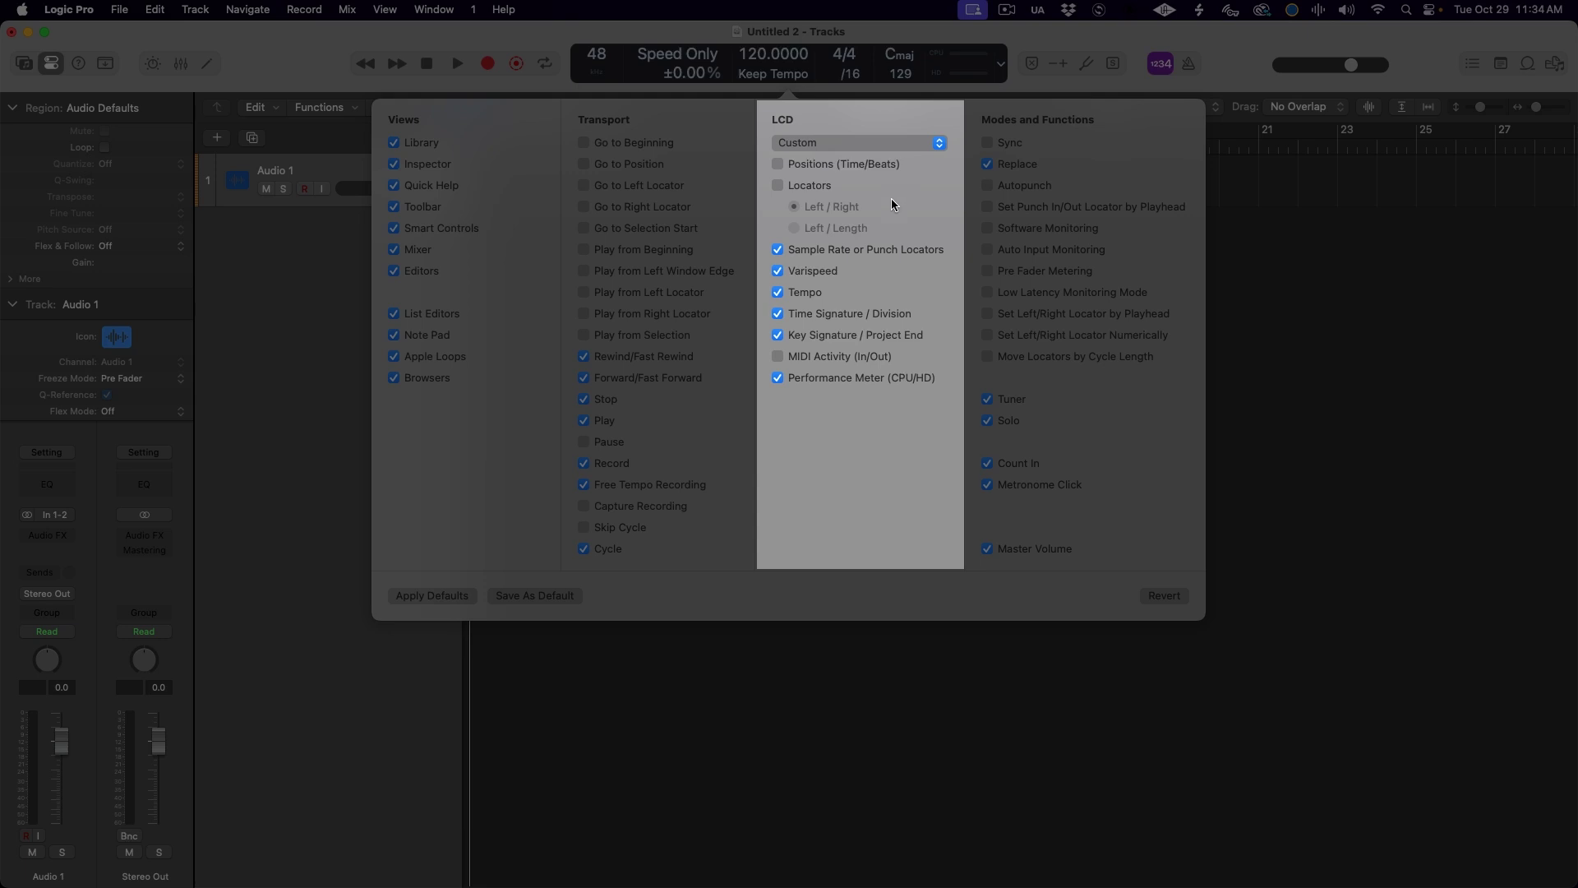
- Remove Varispeed from the custom display and save that layout as the default
{"action": "left_click", "coordinate": [796, 272]}
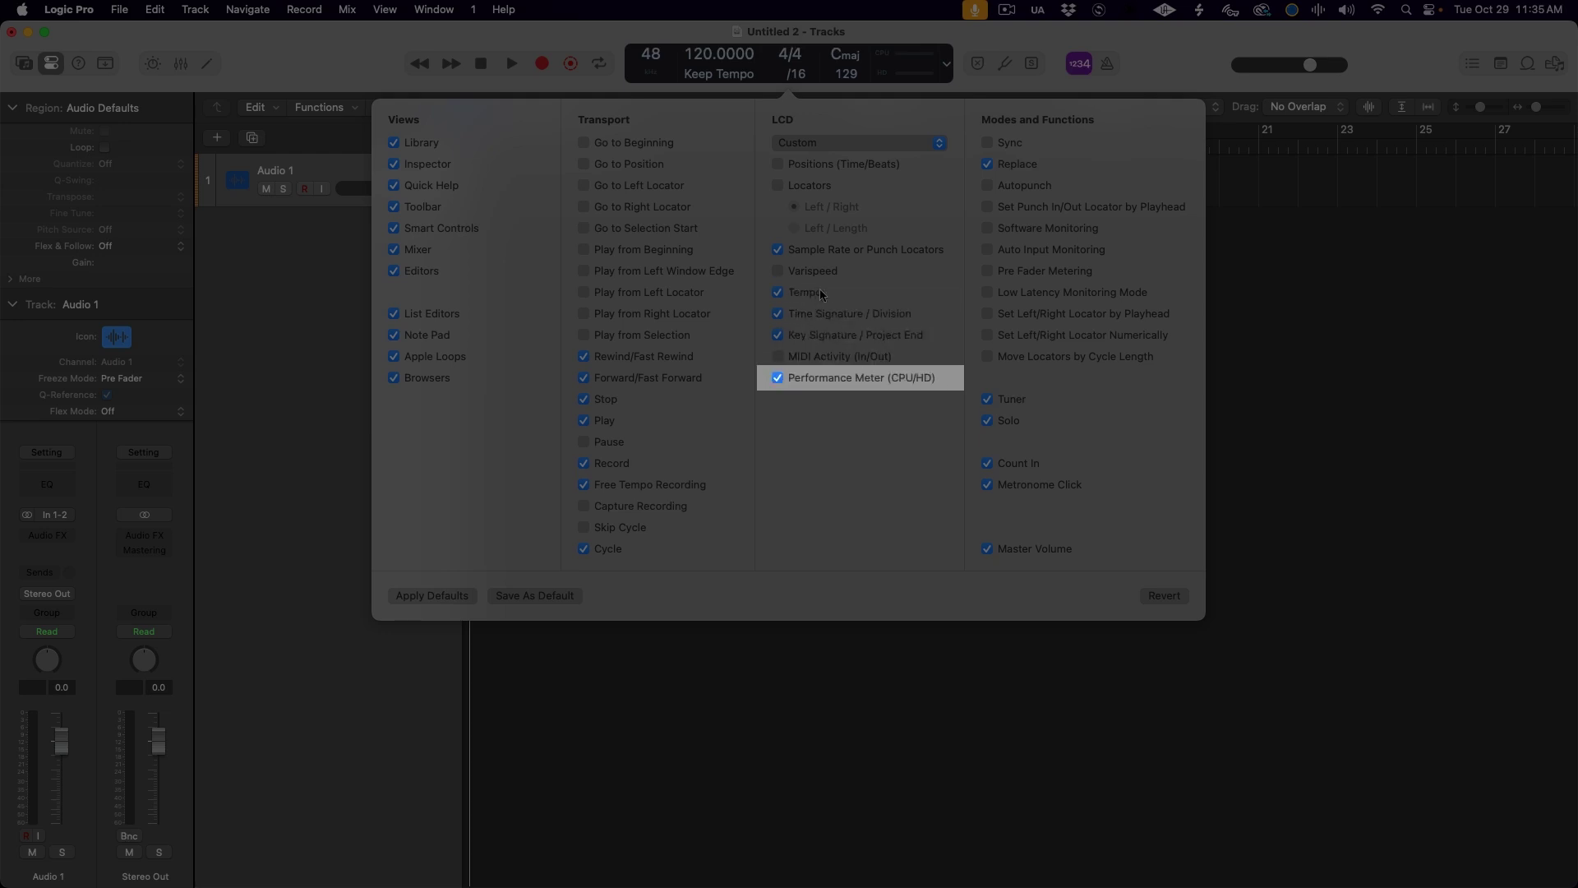
{"action": "left_click", "coordinate": [832, 357]}
{"action": "left_click", "coordinate": [832, 357]}
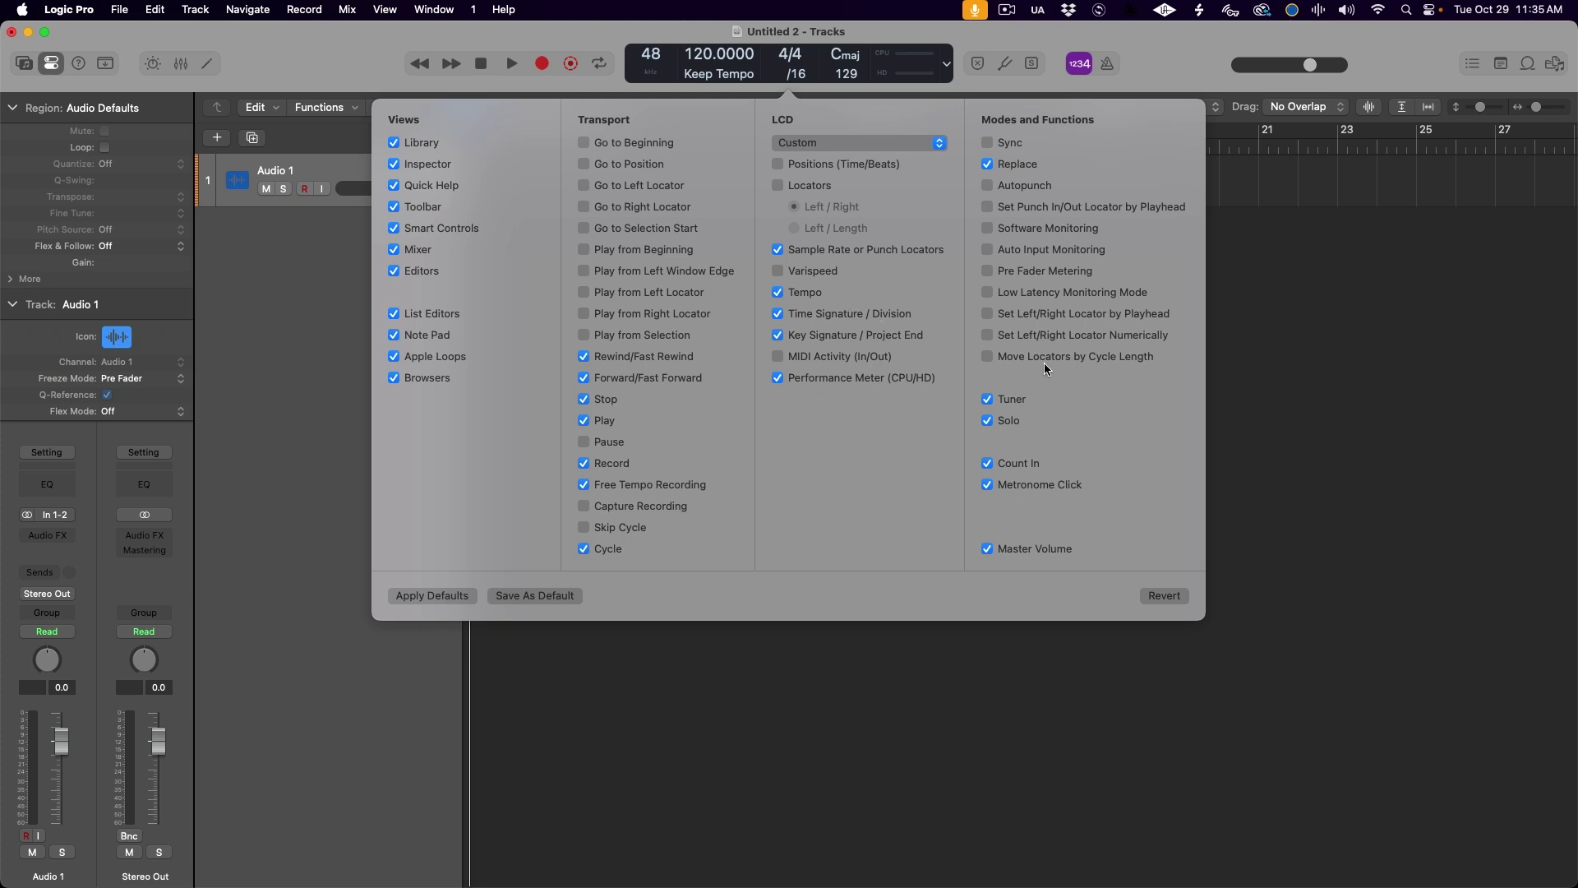
{"action": "left_click", "coordinate": [1245, 306]}
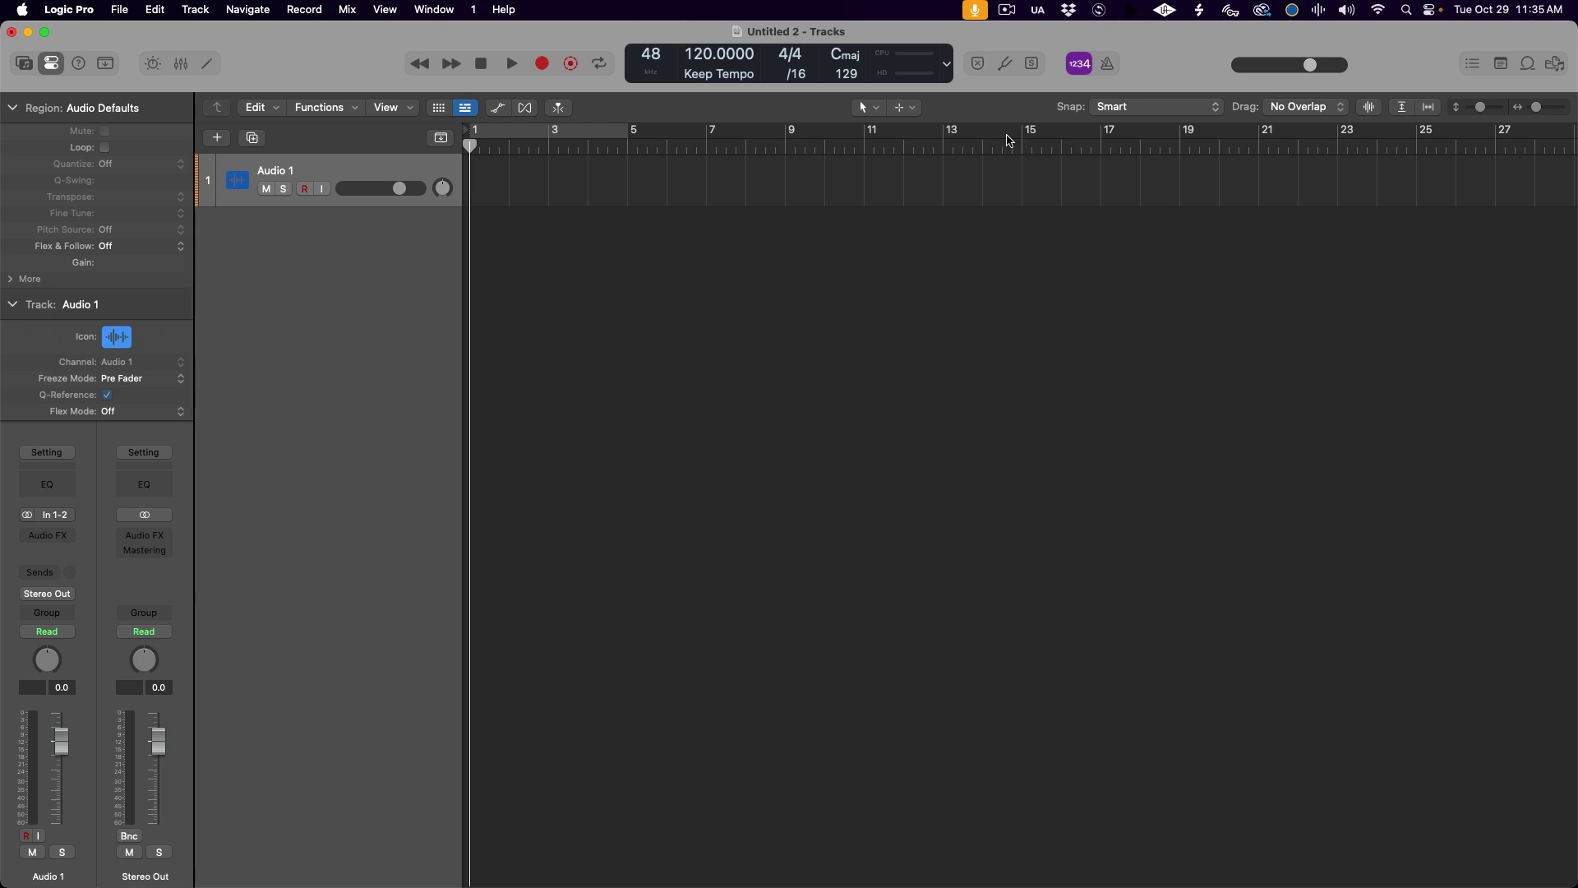
{"action": "left_click", "coordinate": [949, 64]}
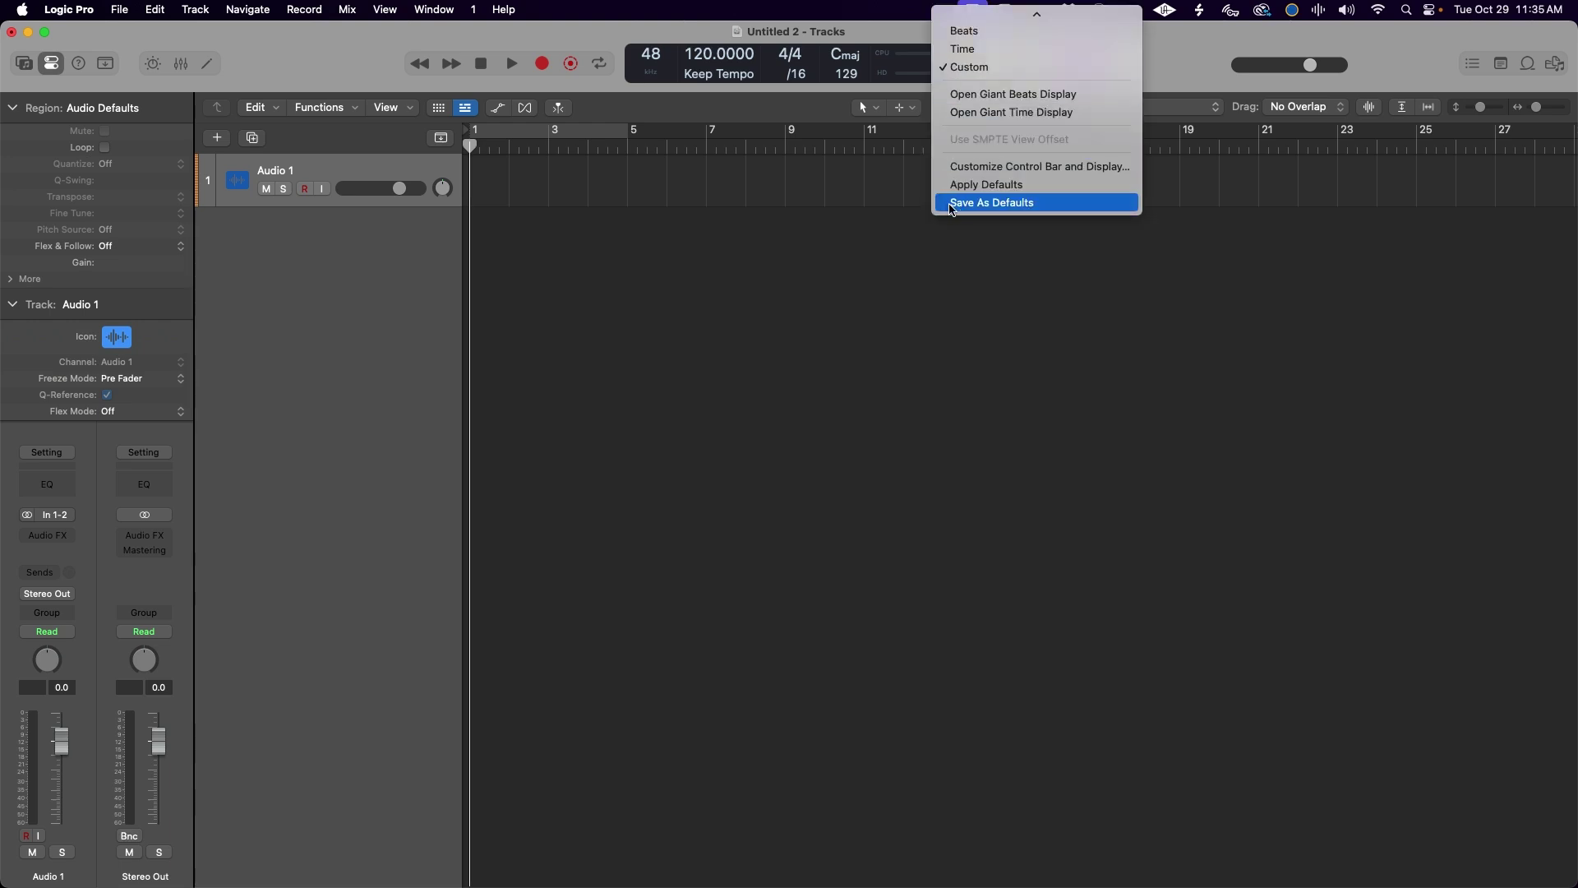
{"action": "left_click", "coordinate": [1047, 204]}
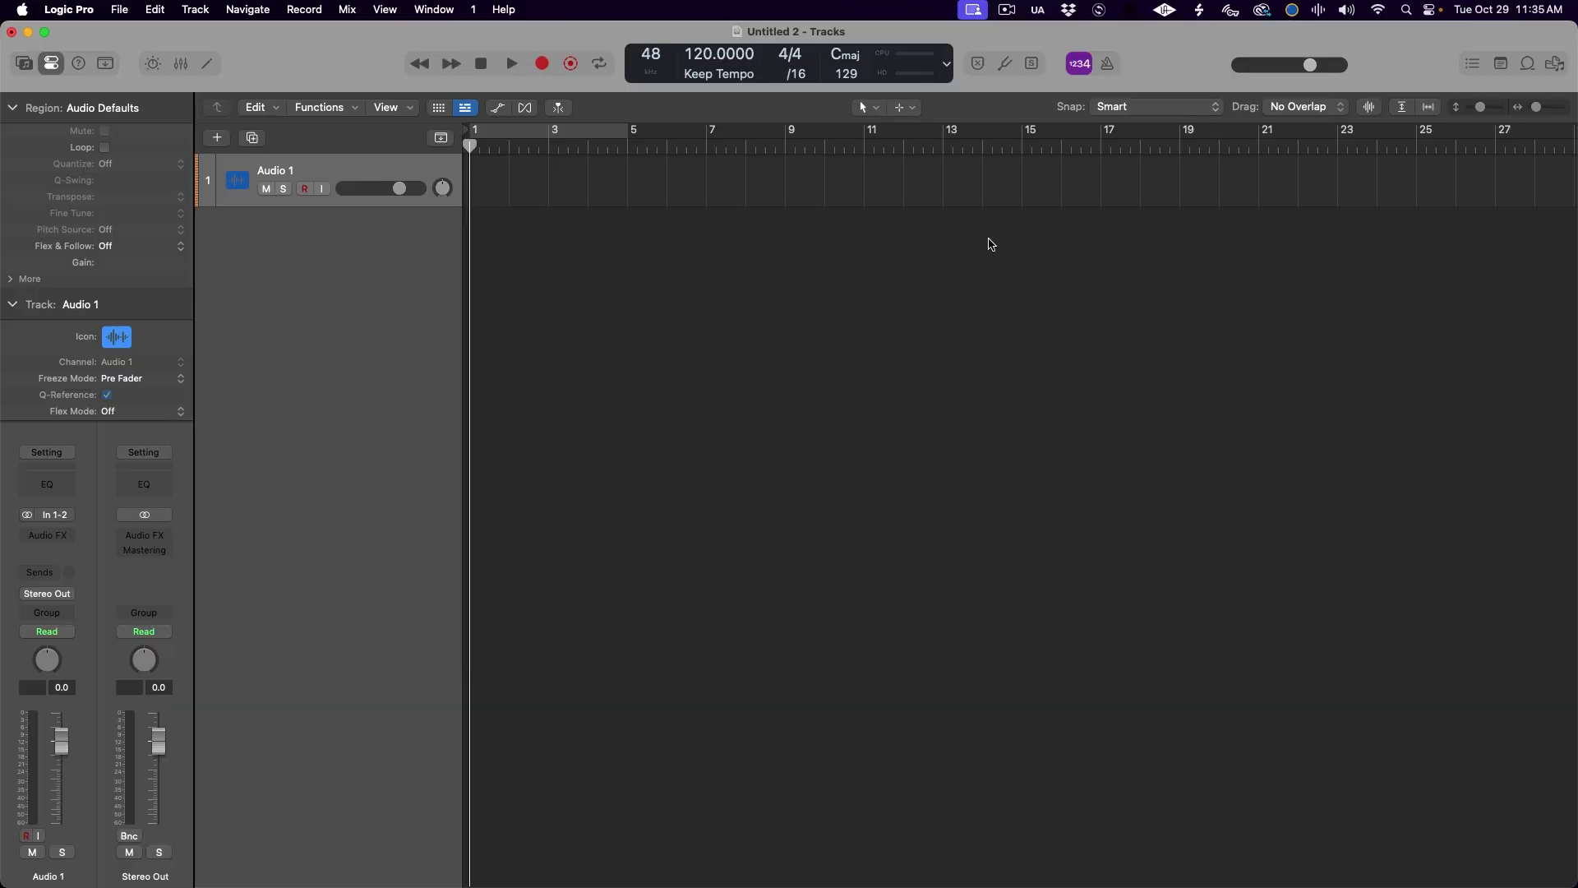
- Cycle through screensets 2, 3 and 4, then return to screenset 1
{"action": "key", "text": "2"}
{"action": "key", "text": "3"}
{"action": "key", "text": "4"}
{"action": "key", "text": "1"}
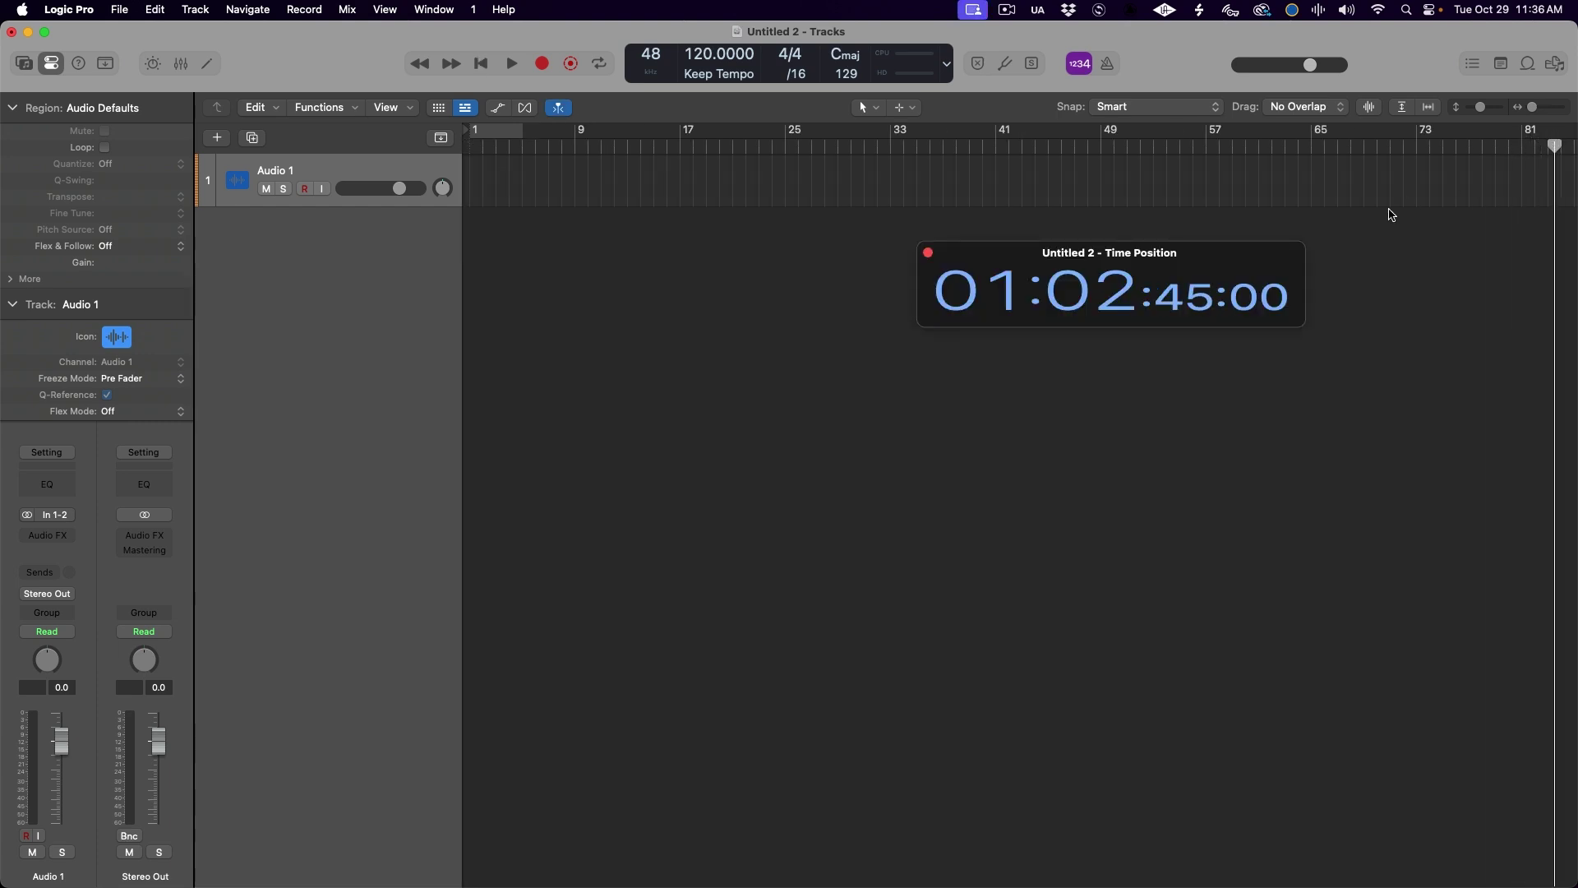
- Zoom the timeline out, move the playhead to about bar 105, and lock screenset 1
{"action": "key", "text": "super+Left"}
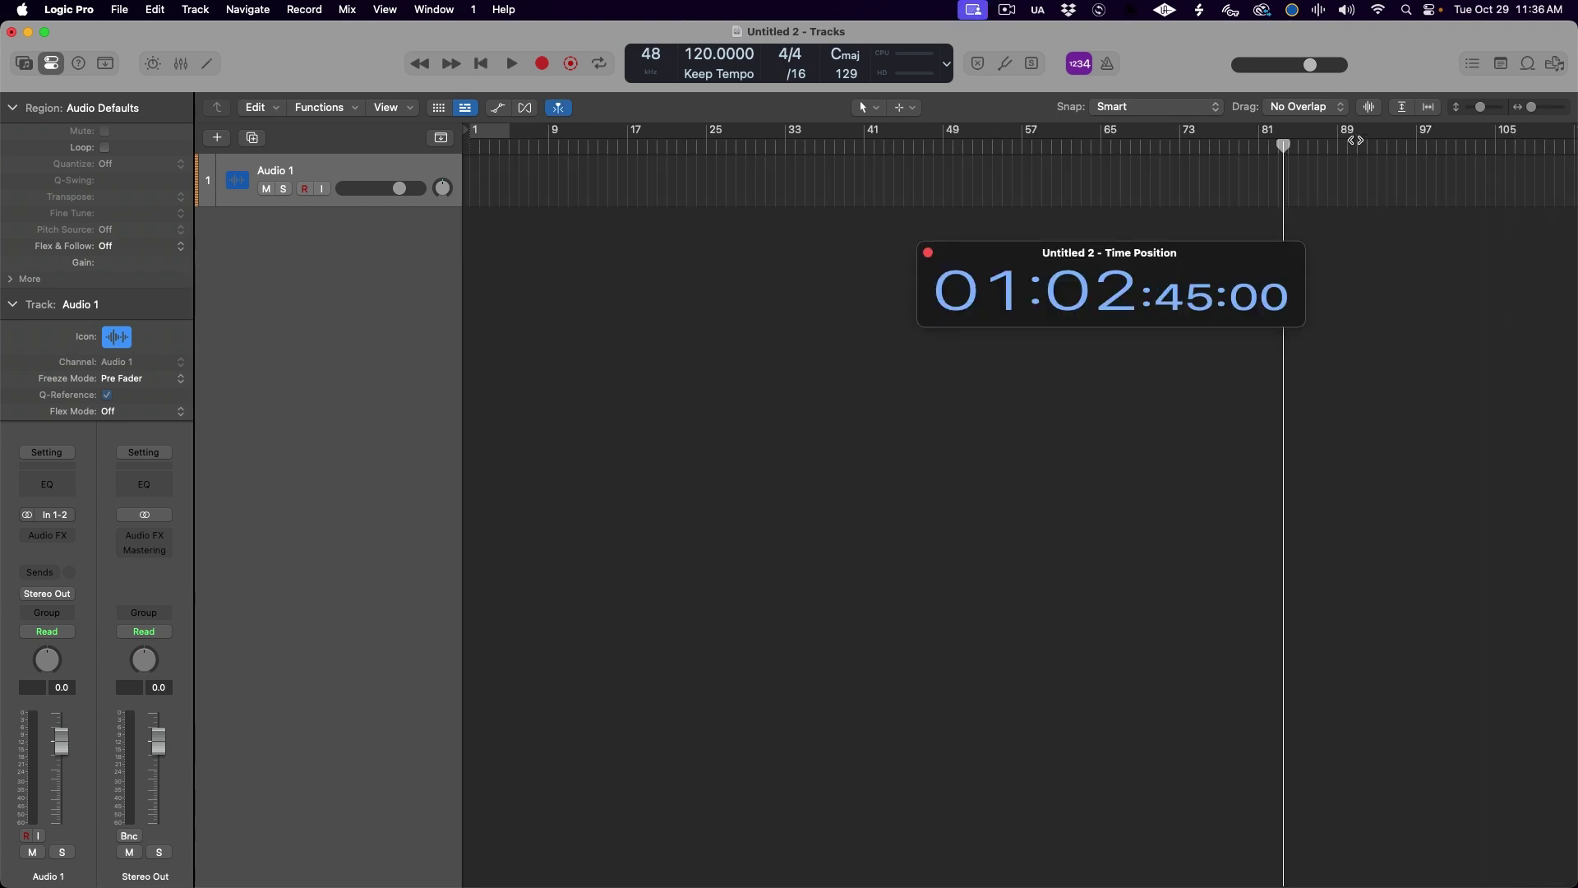
{"action": "left_click_drag", "start_coordinate": [1355, 141], "coordinate": [1504, 146]}
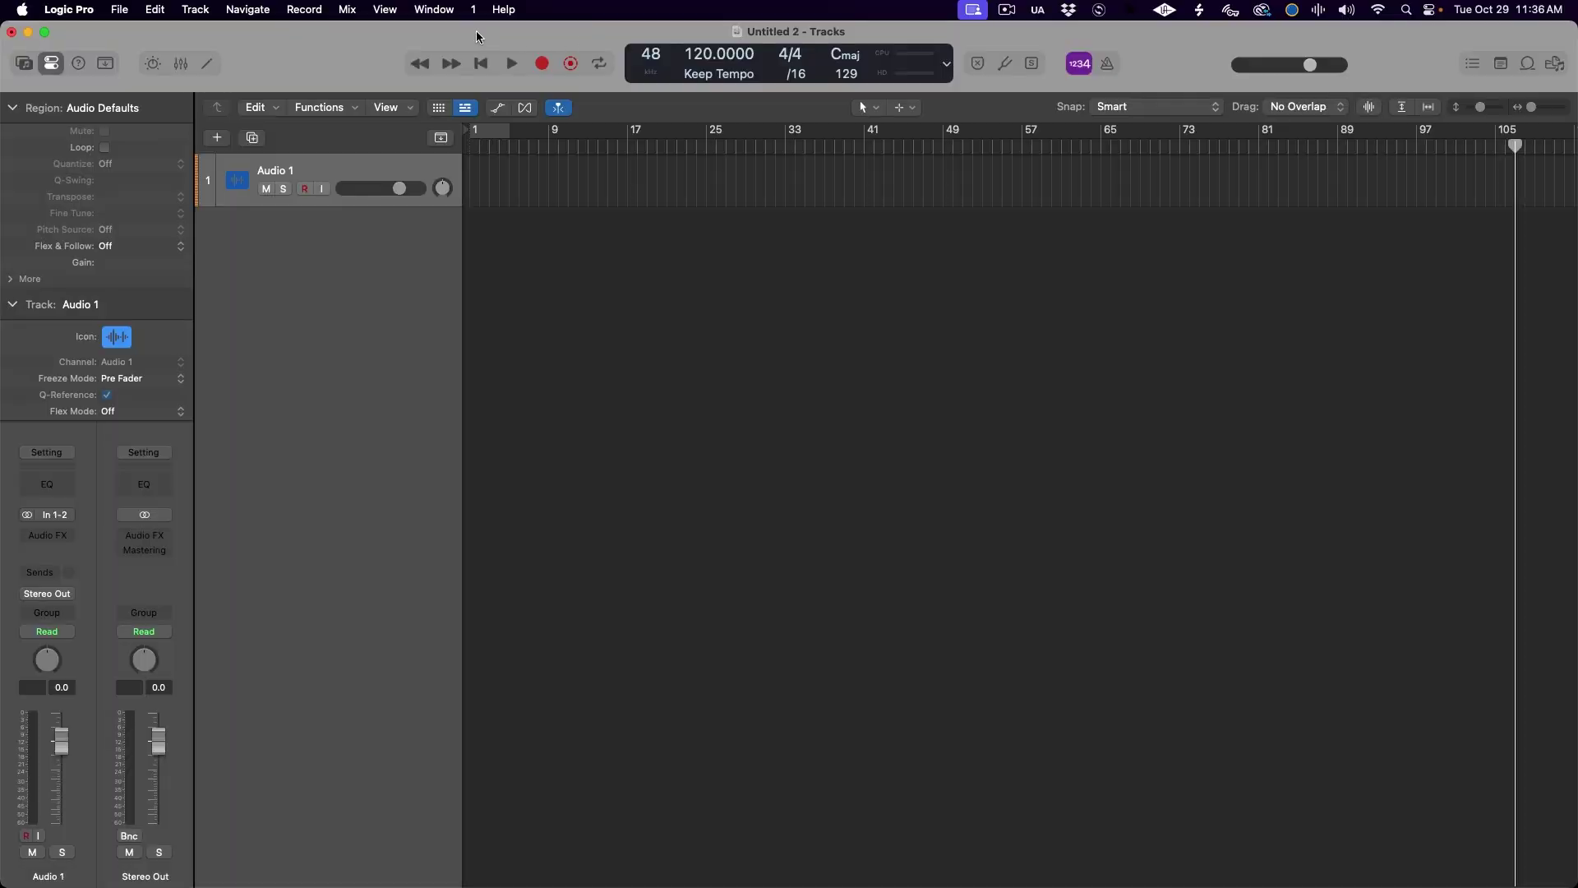
{"action": "left_click", "coordinate": [477, 12]}
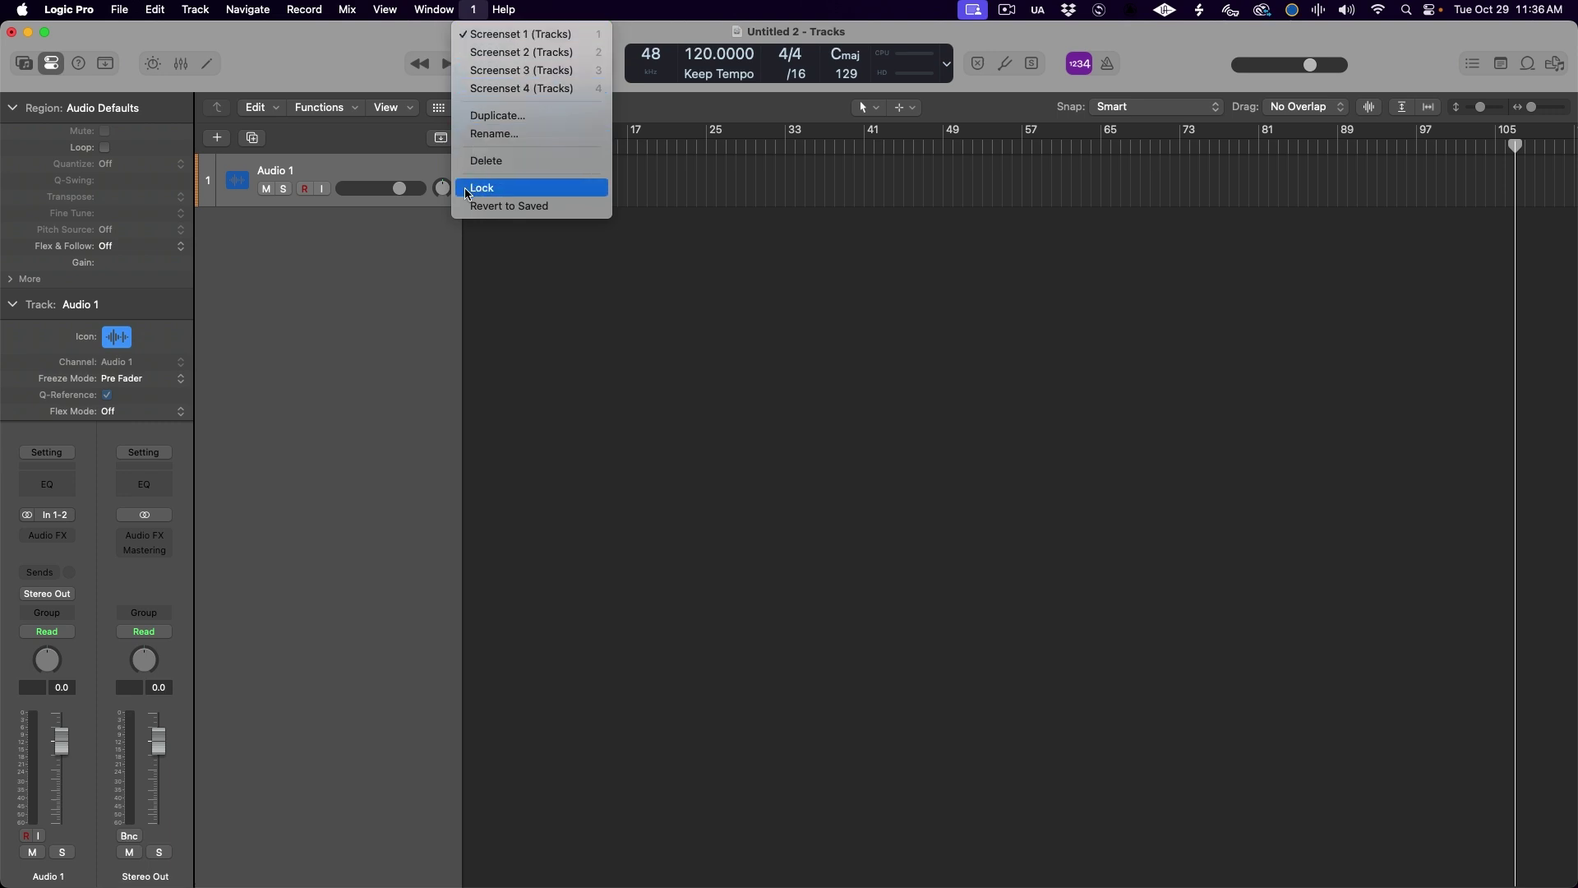
{"action": "left_click", "coordinate": [532, 194]}
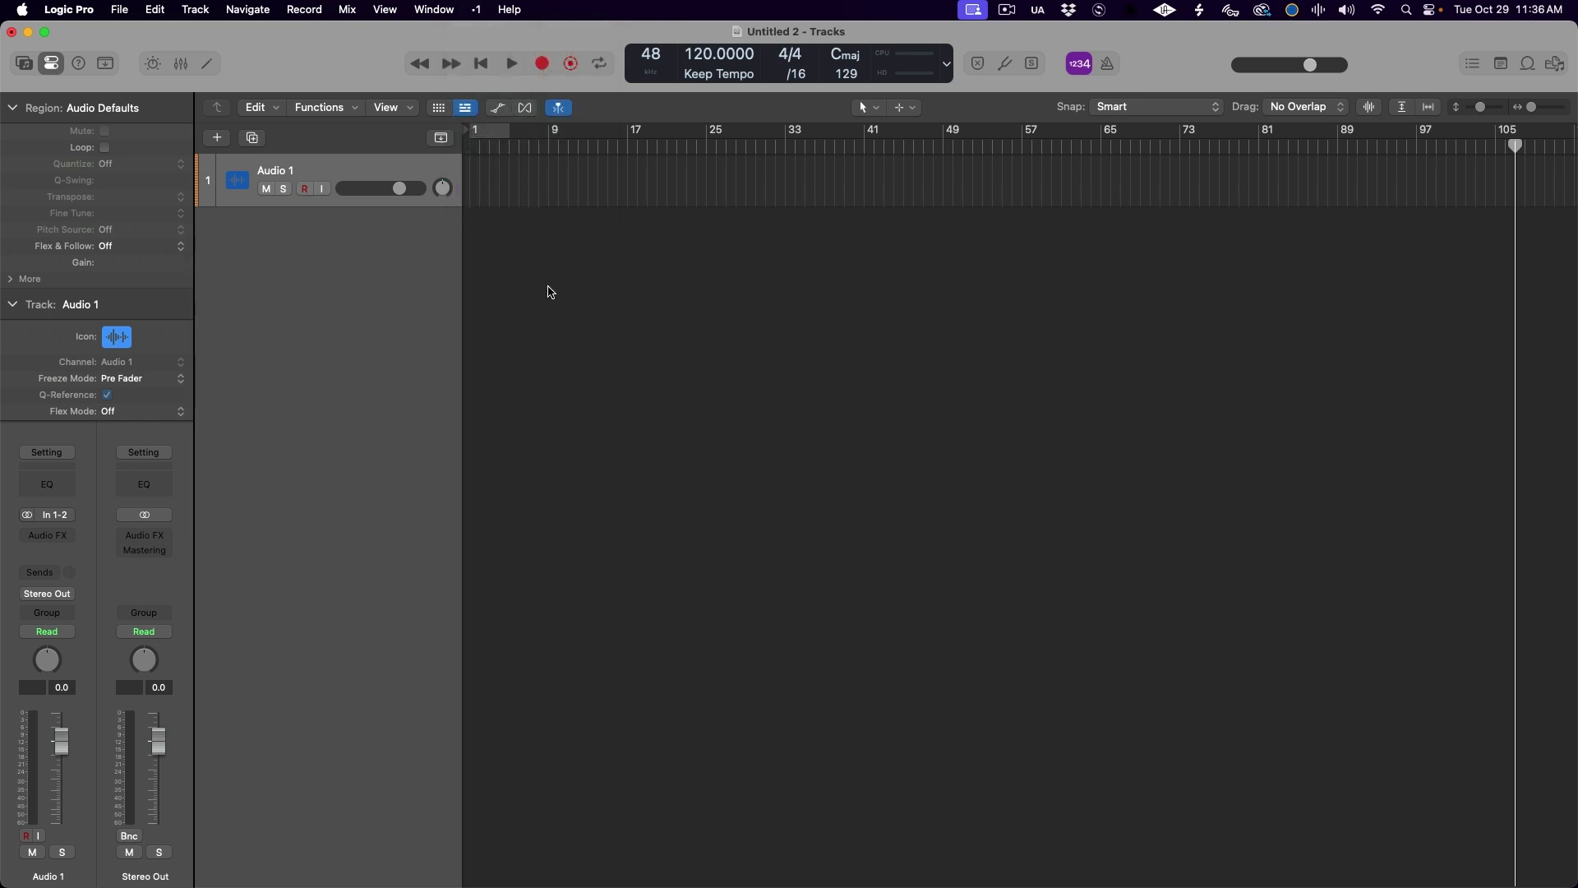
{"action": "key", "text": "x"}
{"action": "left_click", "coordinate": [25, 65]}
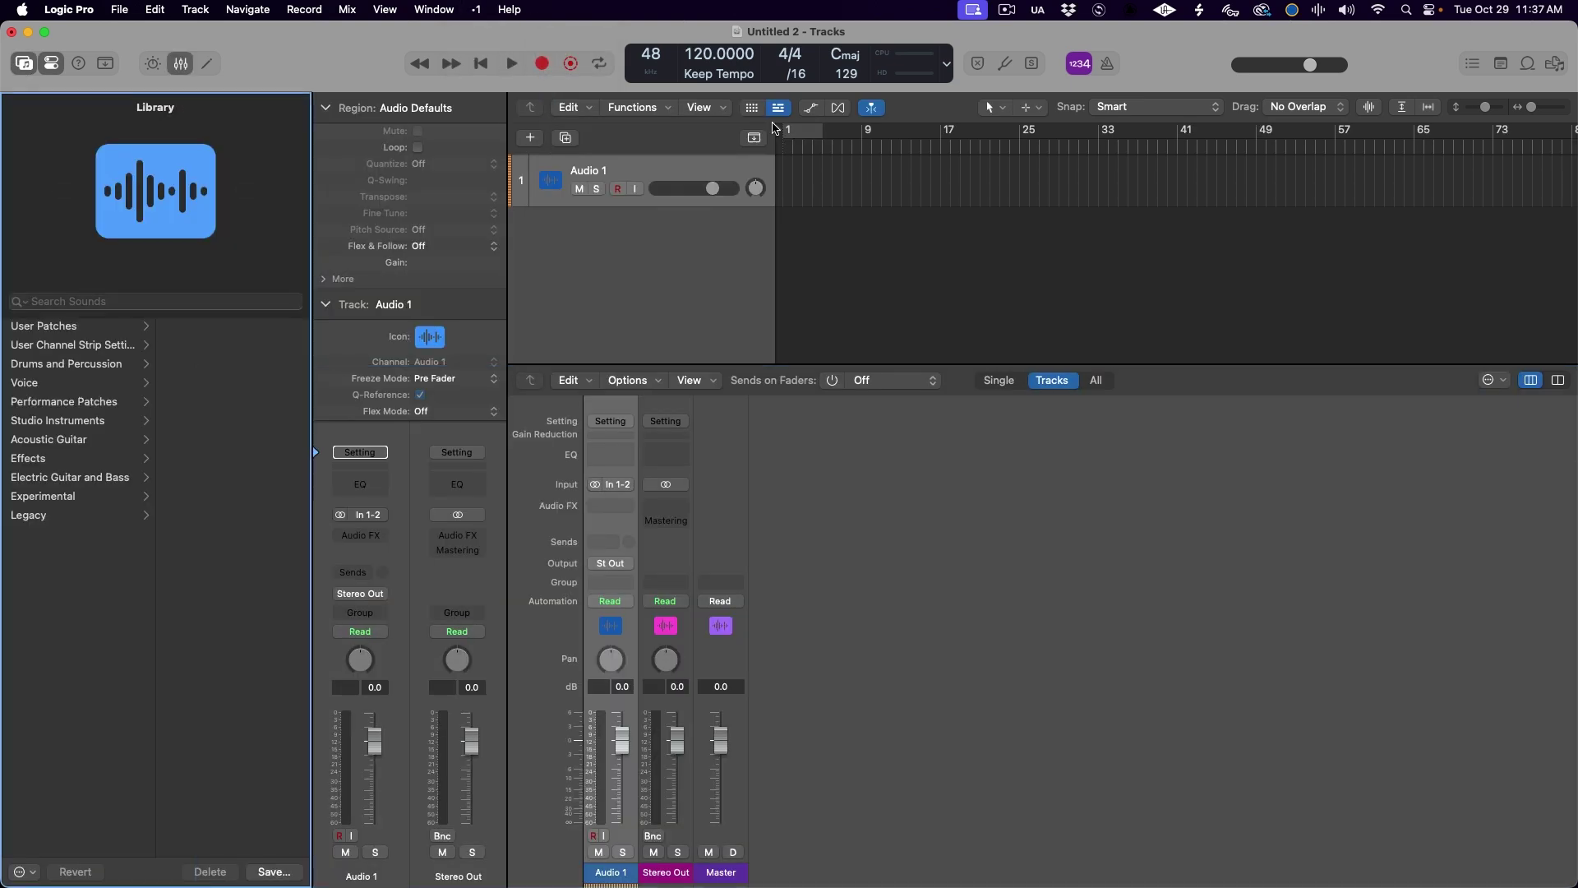
{"action": "left_click", "coordinate": [1555, 63]}
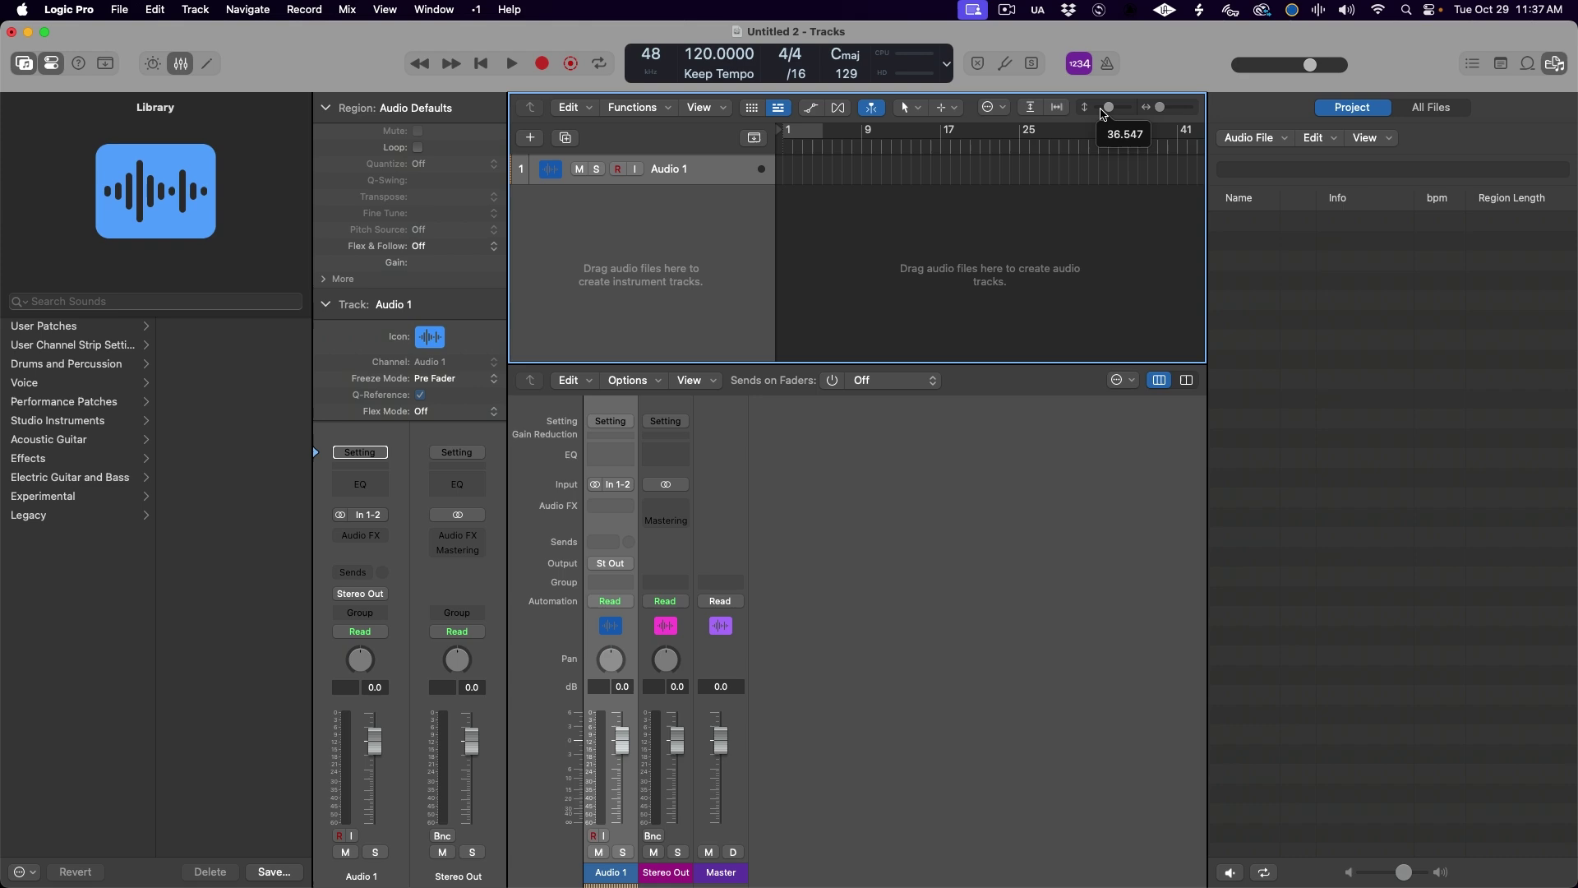
{"action": "left_click_drag", "start_coordinate": [1182, 111], "coordinate": [1143, 125]}
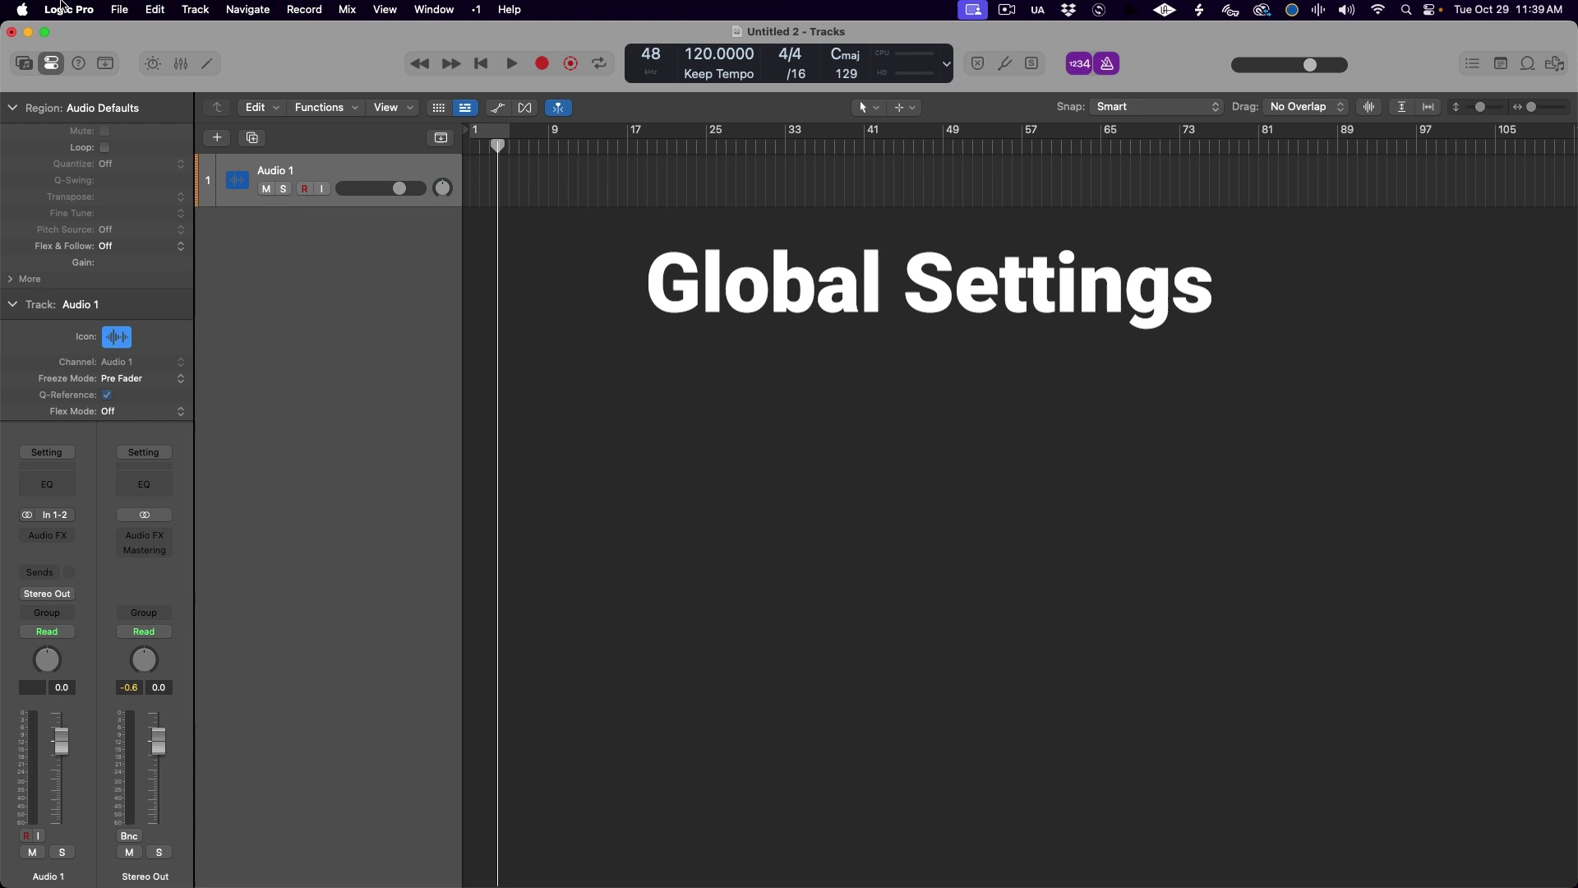
- Look through the General, Audio, Recording, MIDI and Score panes of the global settings
{"action": "left_click", "coordinate": [66, 9]}
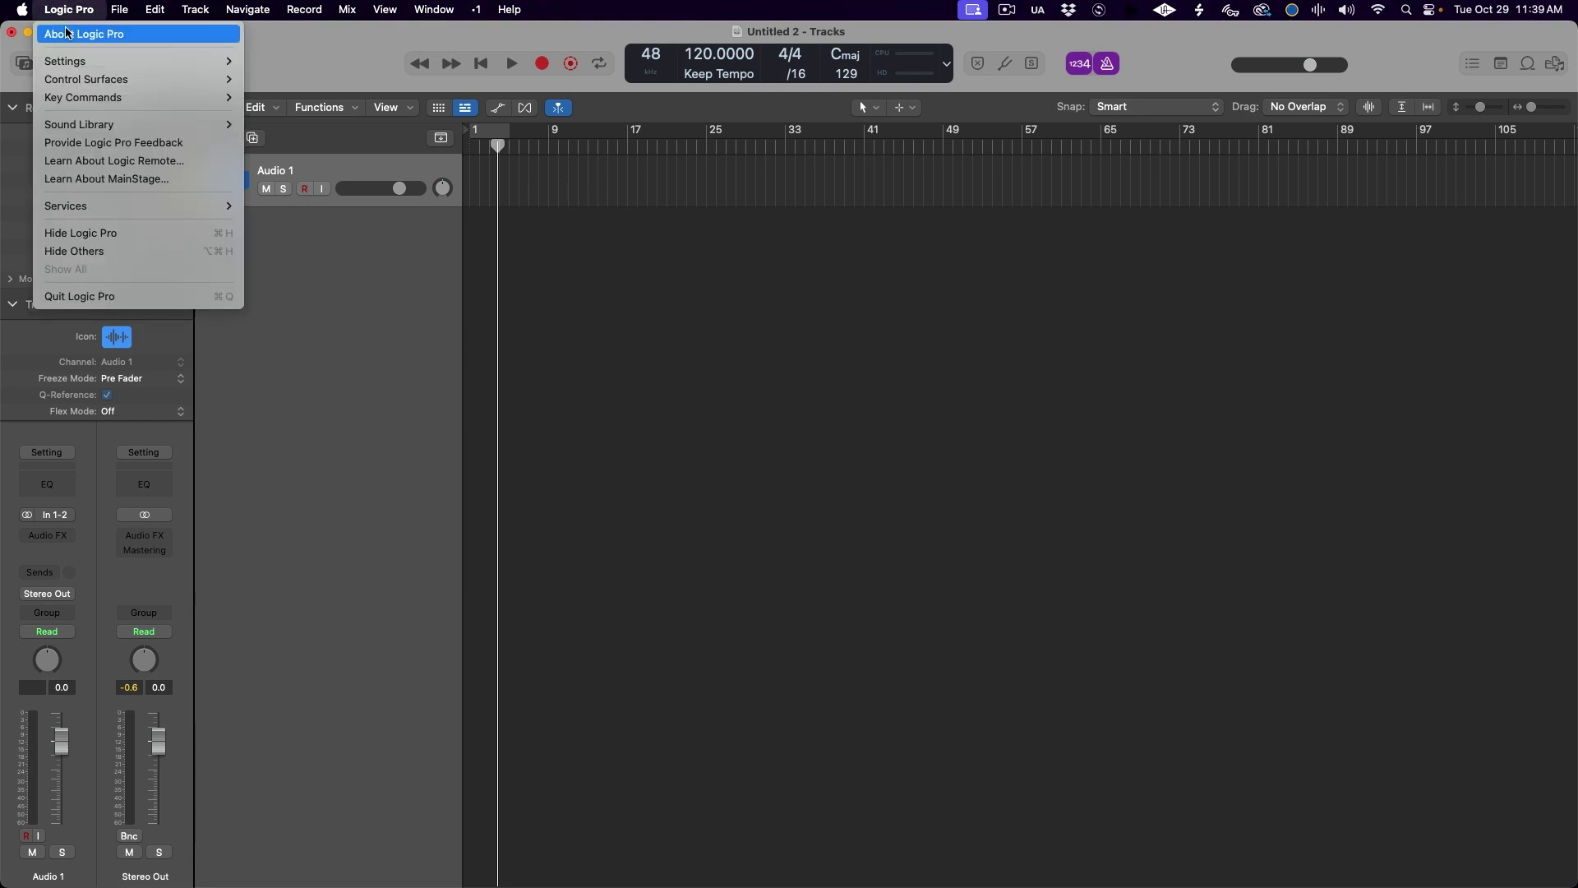
{"action": "mouse_move", "coordinate": [69, 58]}
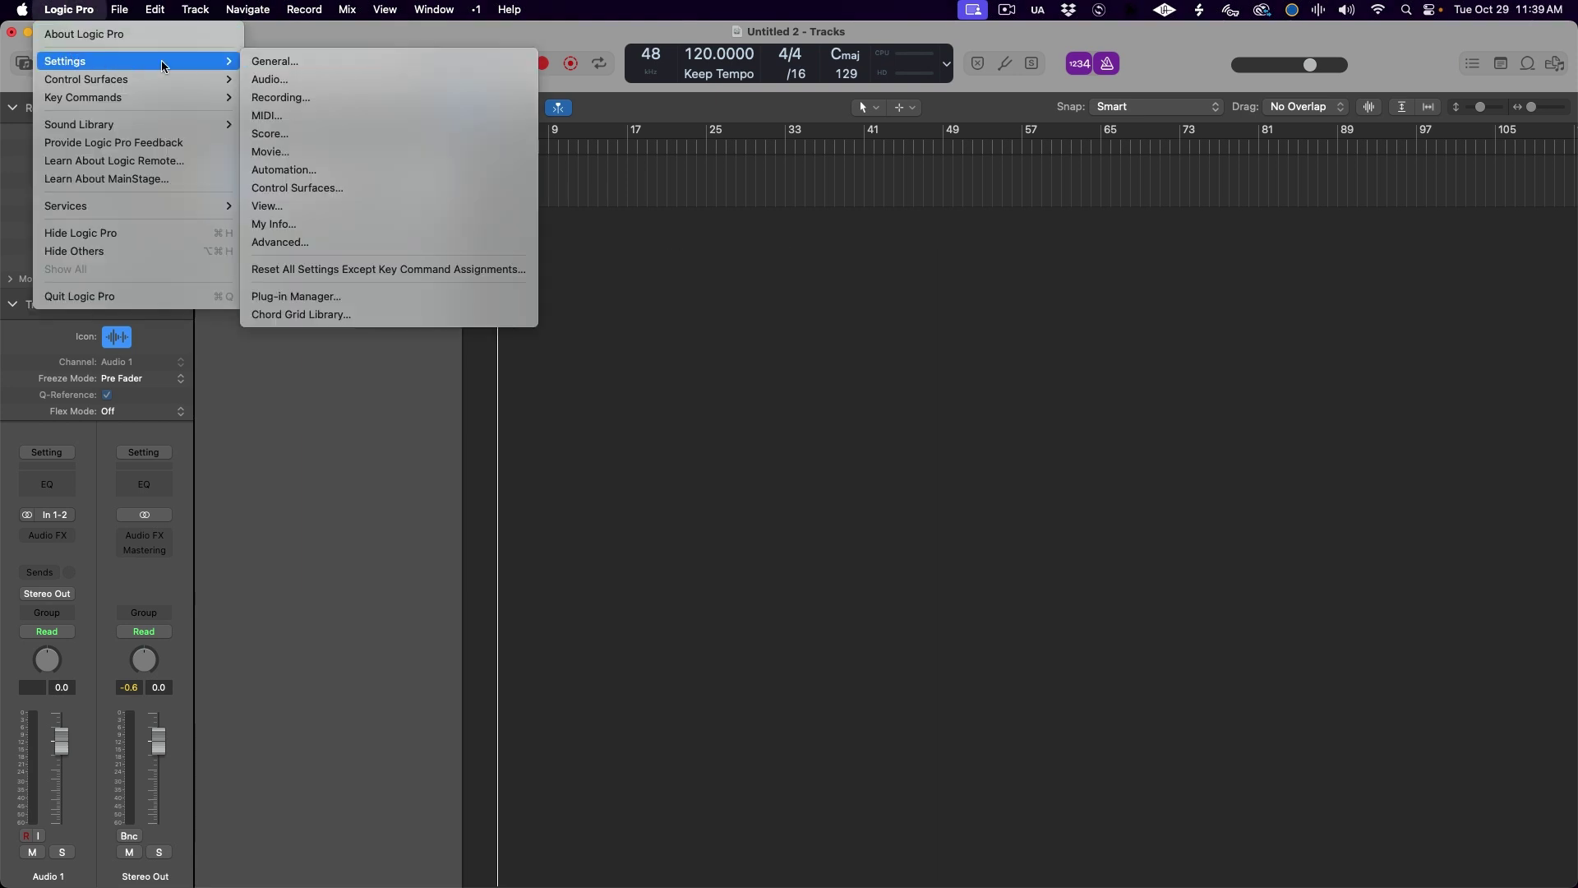
{"action": "left_click", "coordinate": [256, 66]}
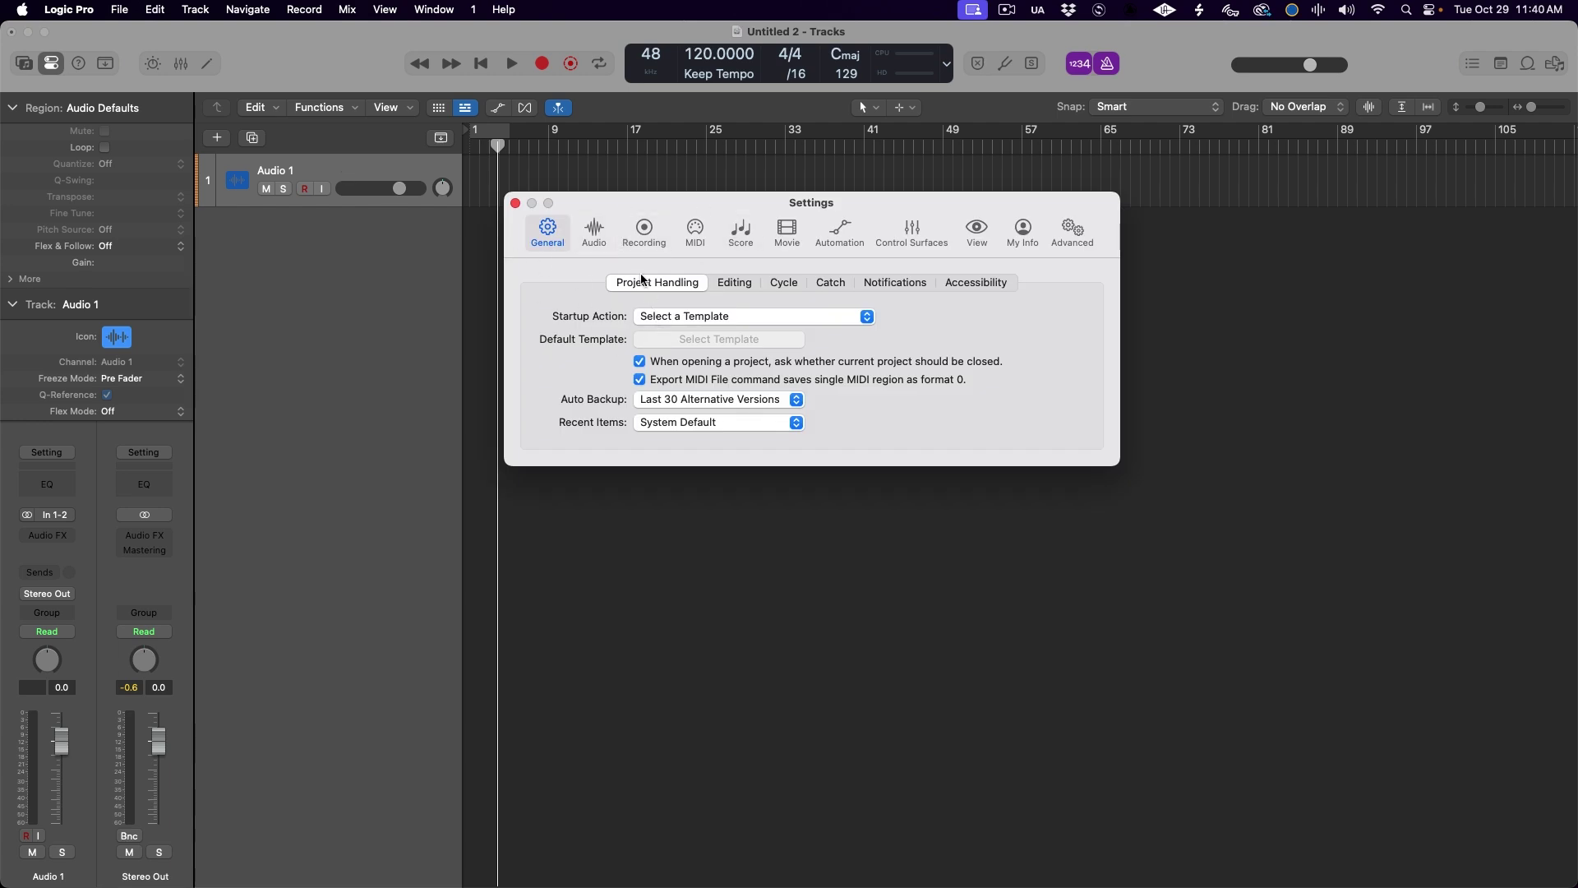
{"action": "left_click", "coordinate": [616, 238]}
{"action": "left_click", "coordinate": [652, 234]}
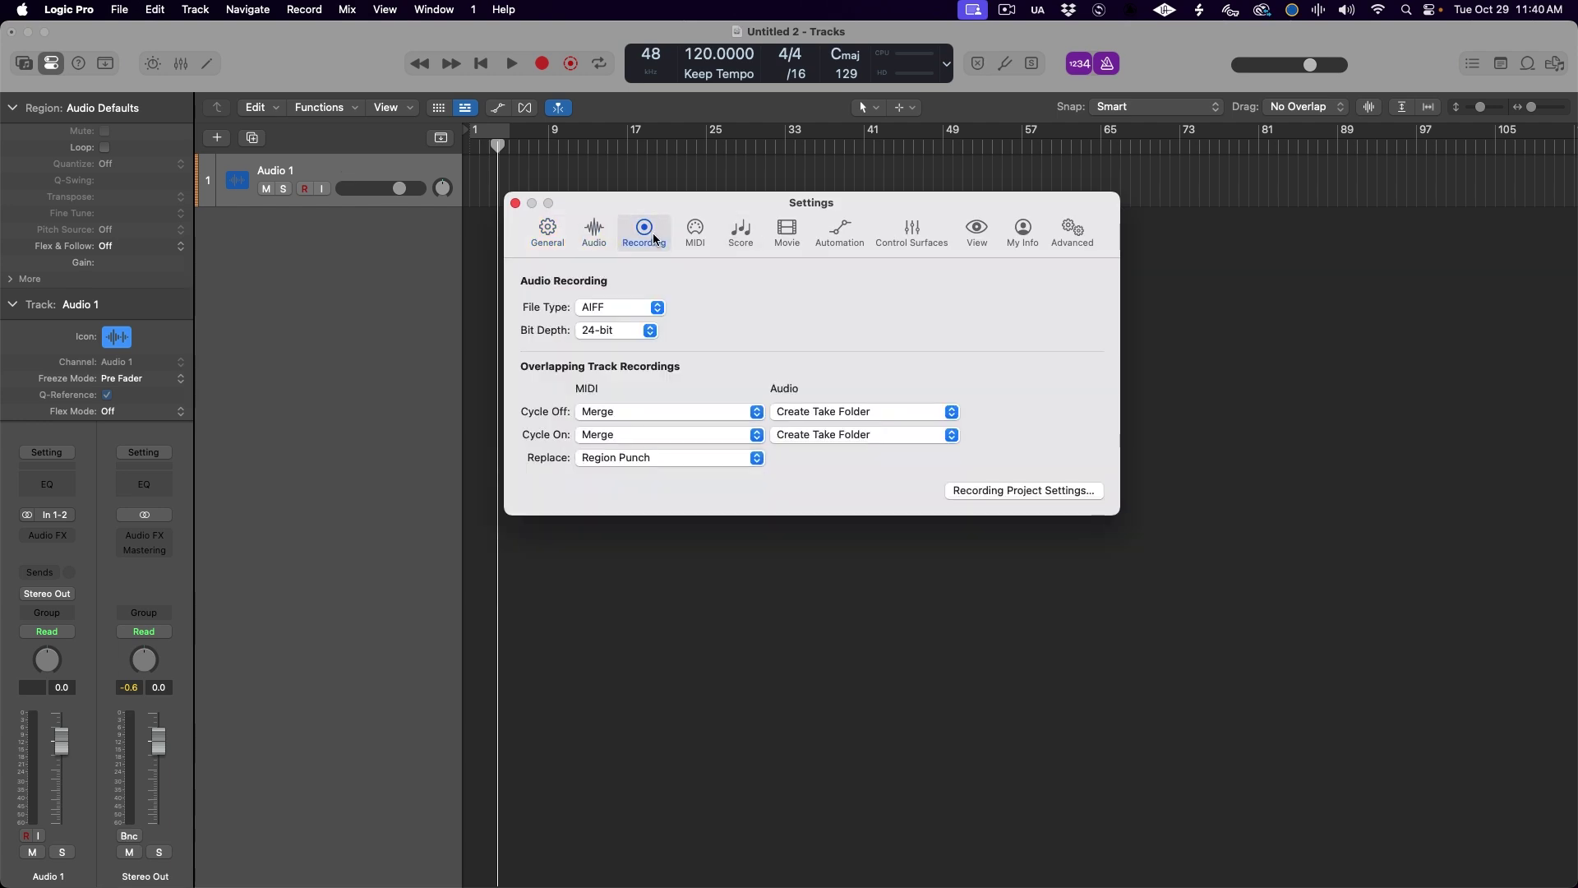
{"action": "left_click", "coordinate": [684, 234]}
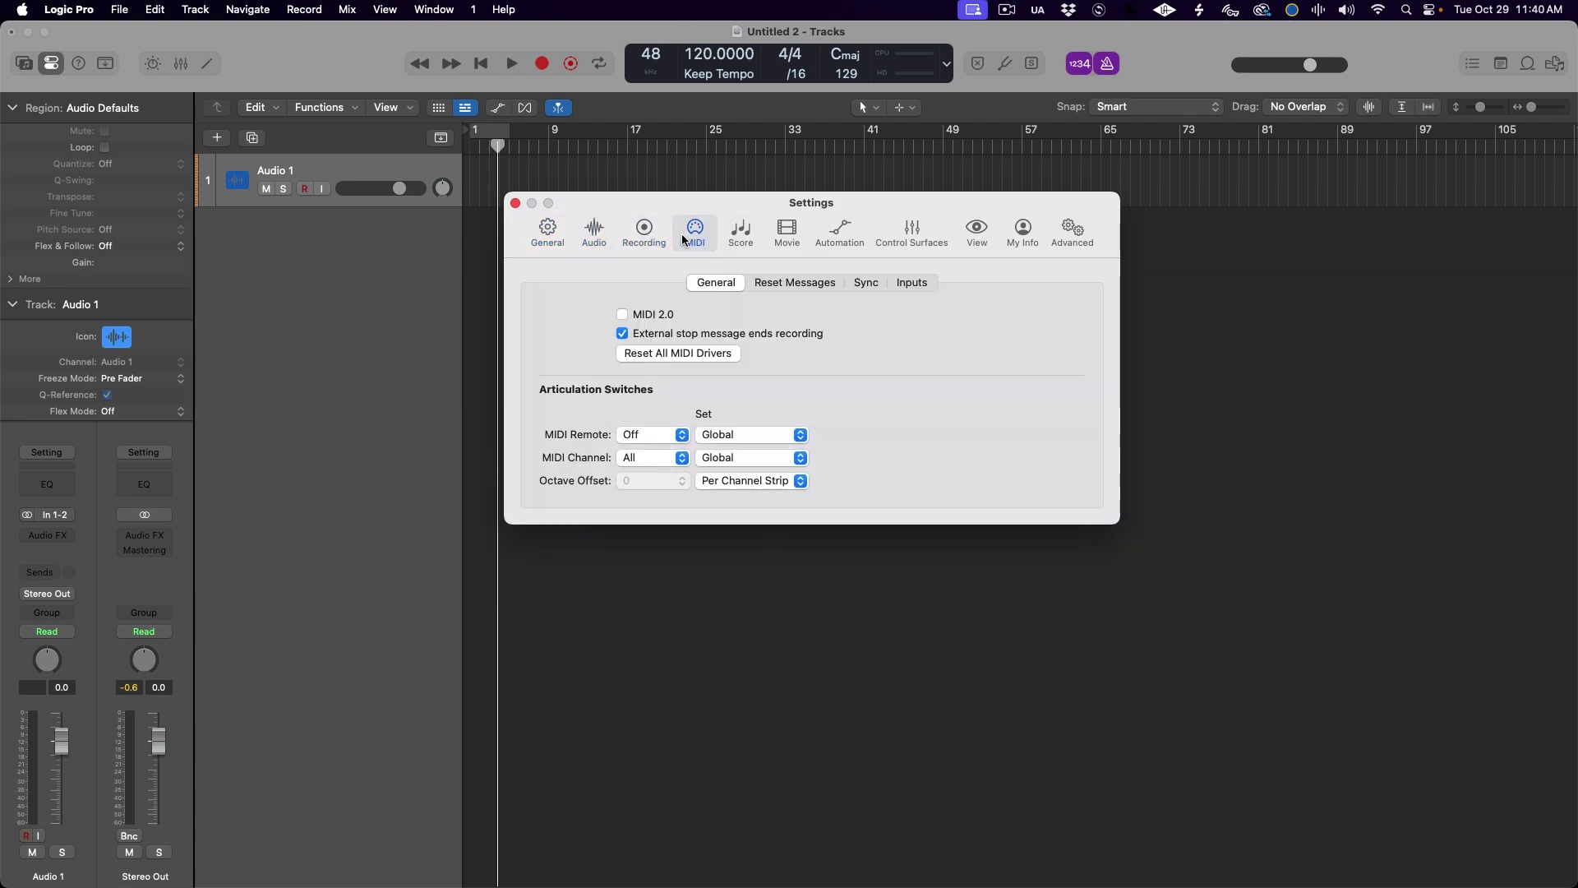
{"action": "left_click", "coordinate": [748, 238]}
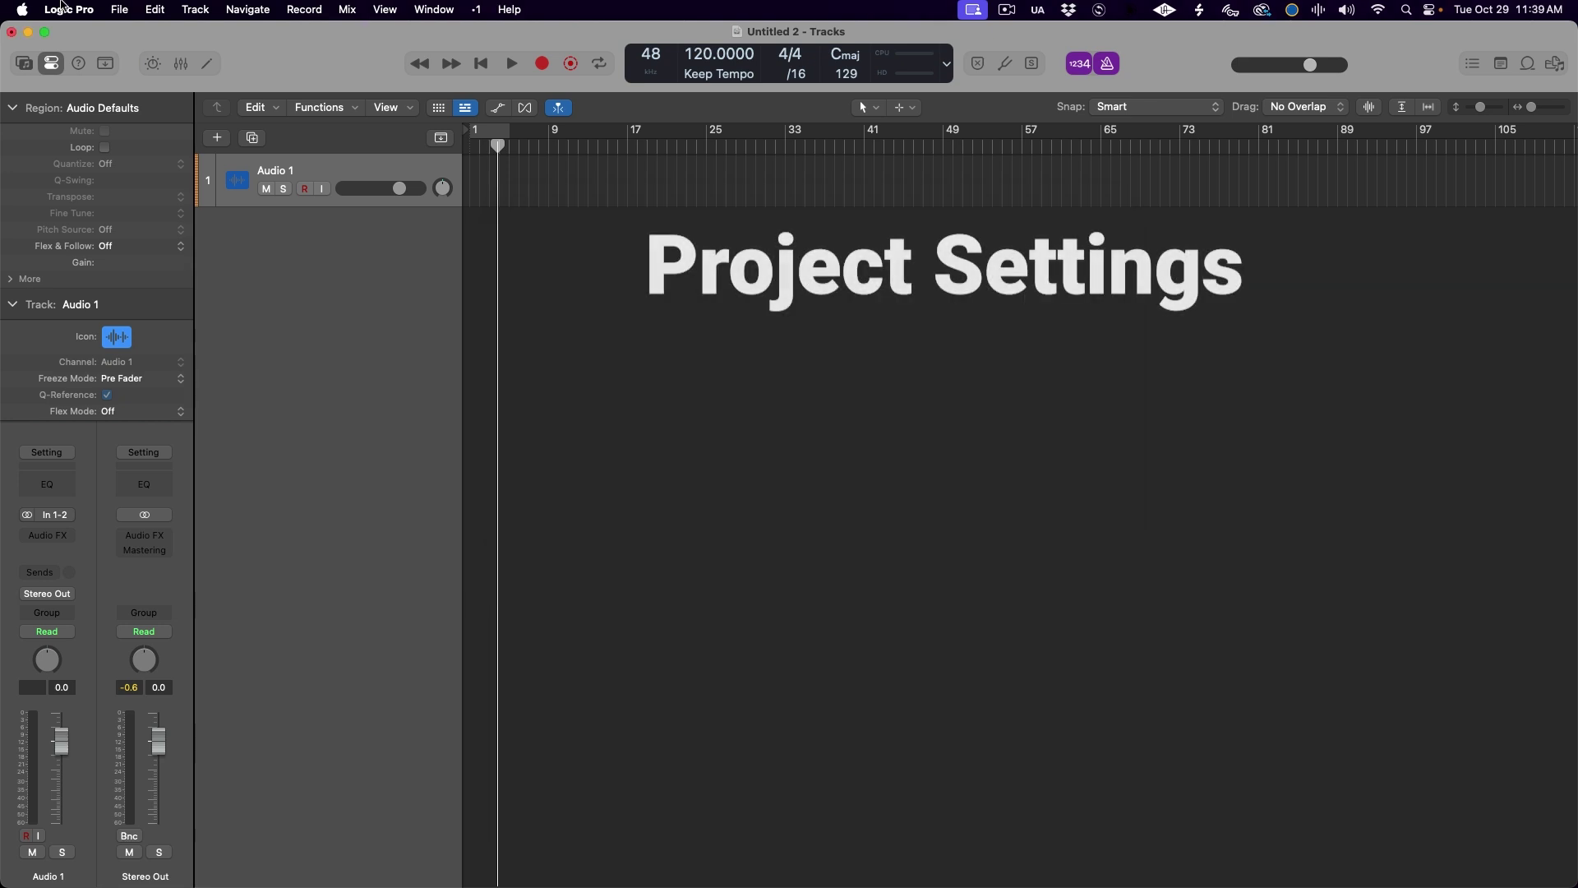
{"action": "left_click", "coordinate": [109, 7]}
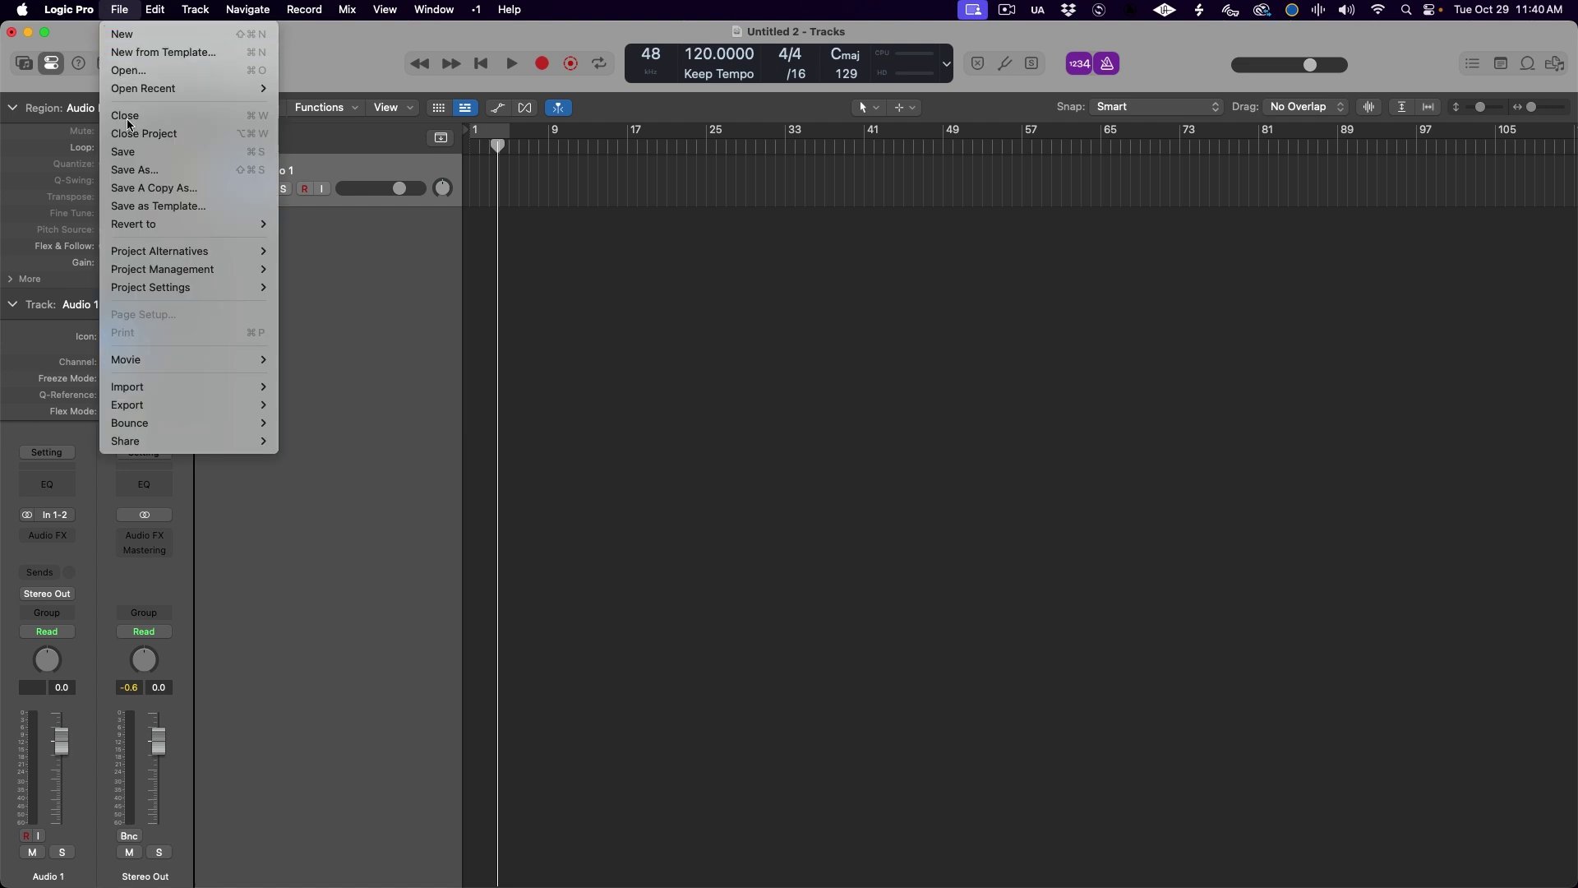
- Open Untitled 2's Project Settings on the Audio pane, showing the 48 kHz sample rate
{"action": "mouse_move", "coordinate": [137, 234]}
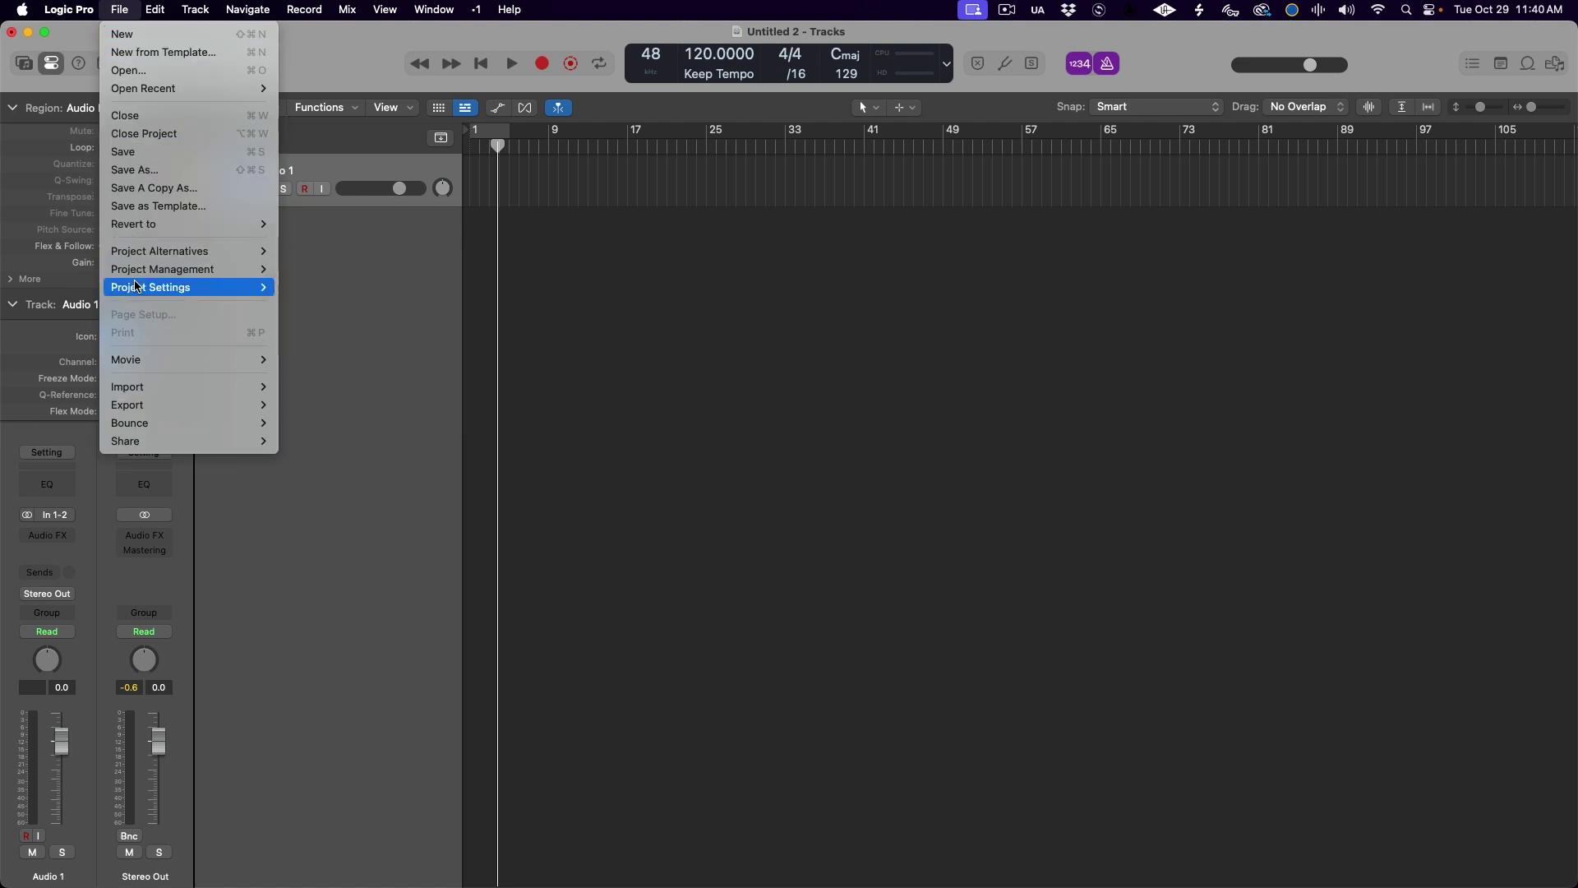
{"action": "mouse_move", "coordinate": [140, 289]}
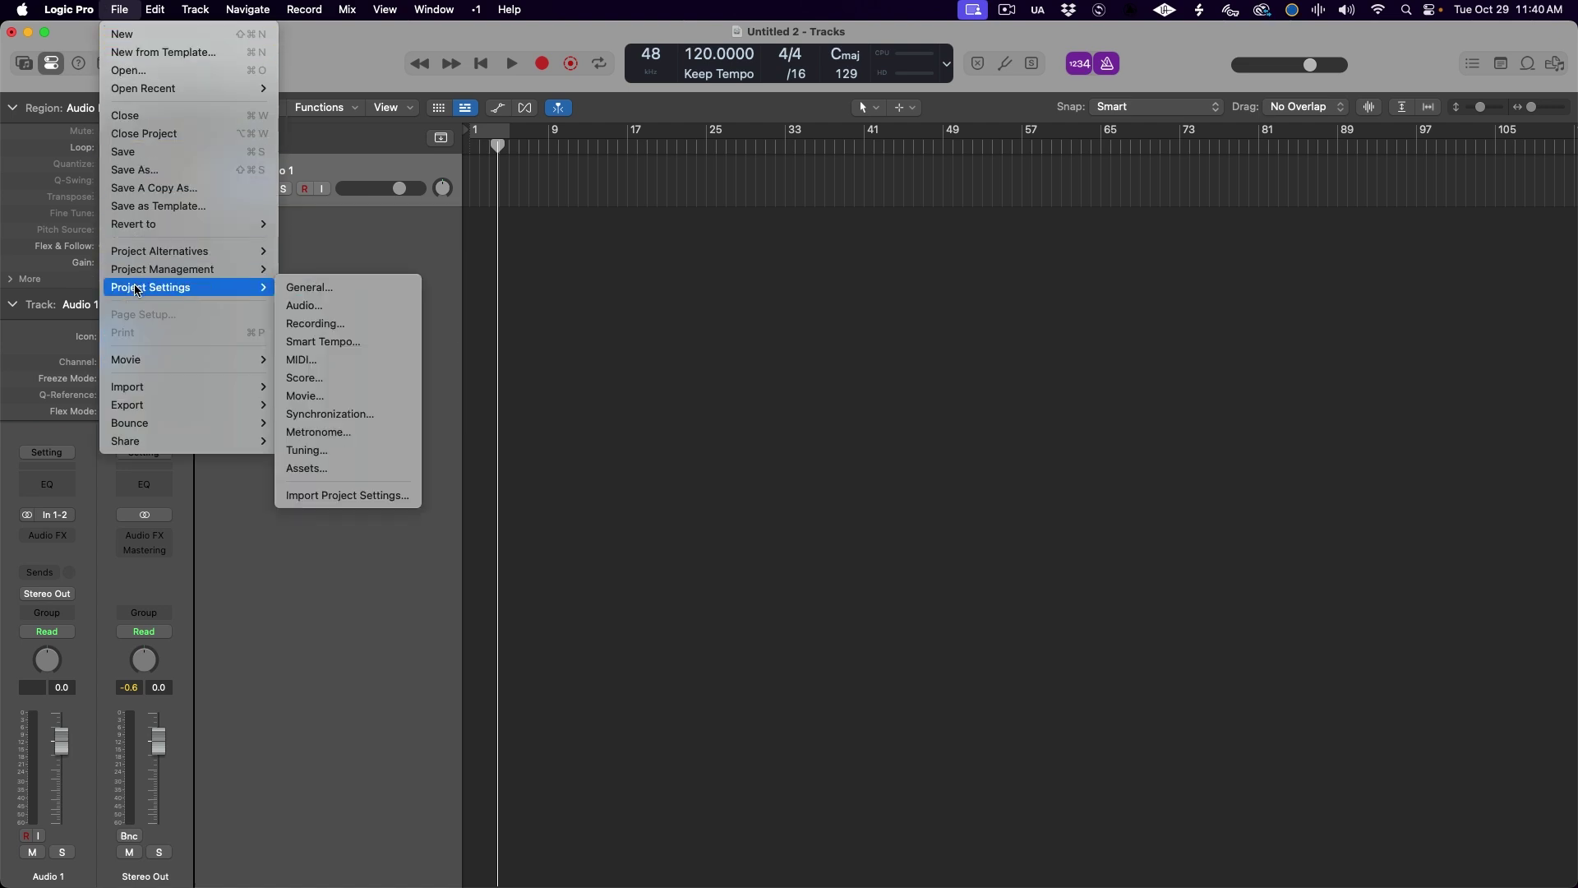
{"action": "left_click", "coordinate": [319, 287]}
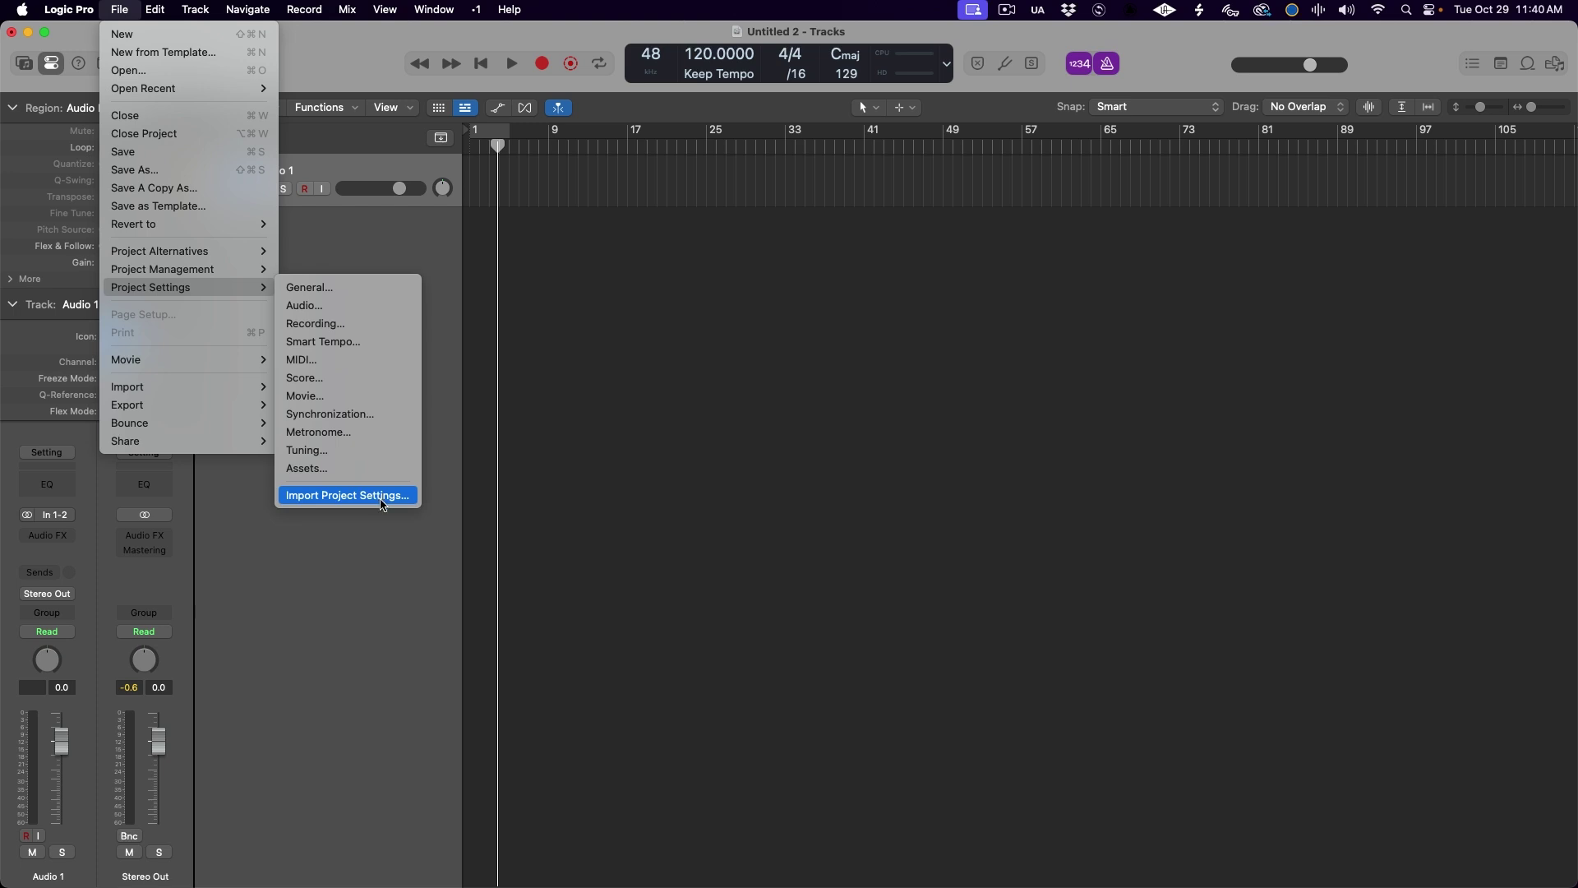
{"action": "left_click", "coordinate": [341, 503]}
{"action": "left_click", "coordinate": [718, 194]}
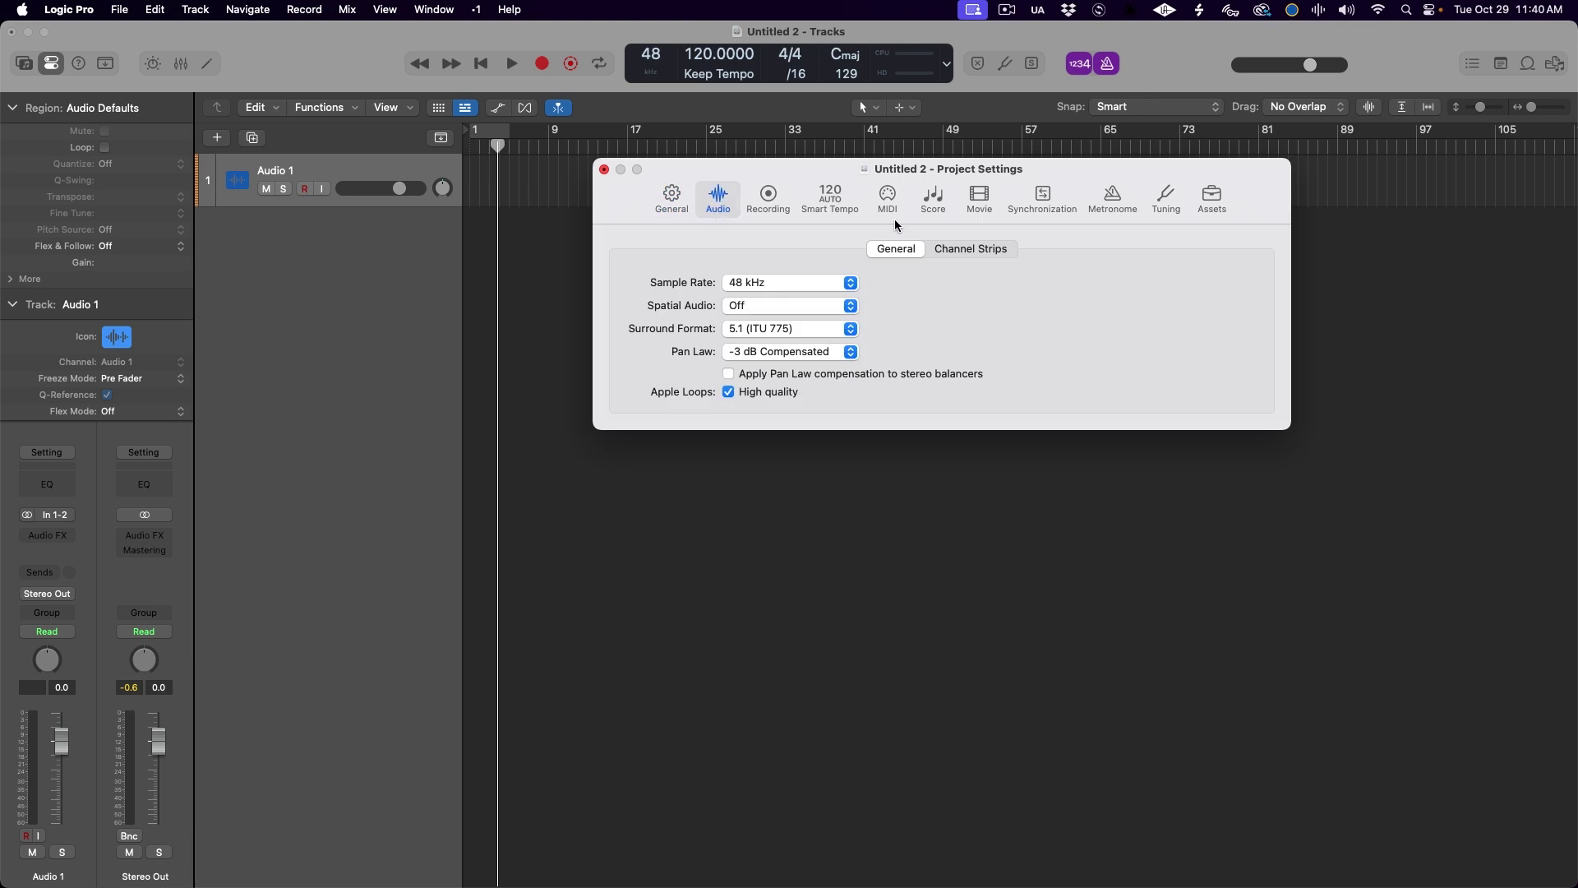
- Check the Channel Strips audio options, then turn on Notes chasing under MIDI > Chase
{"action": "left_click", "coordinate": [963, 249]}
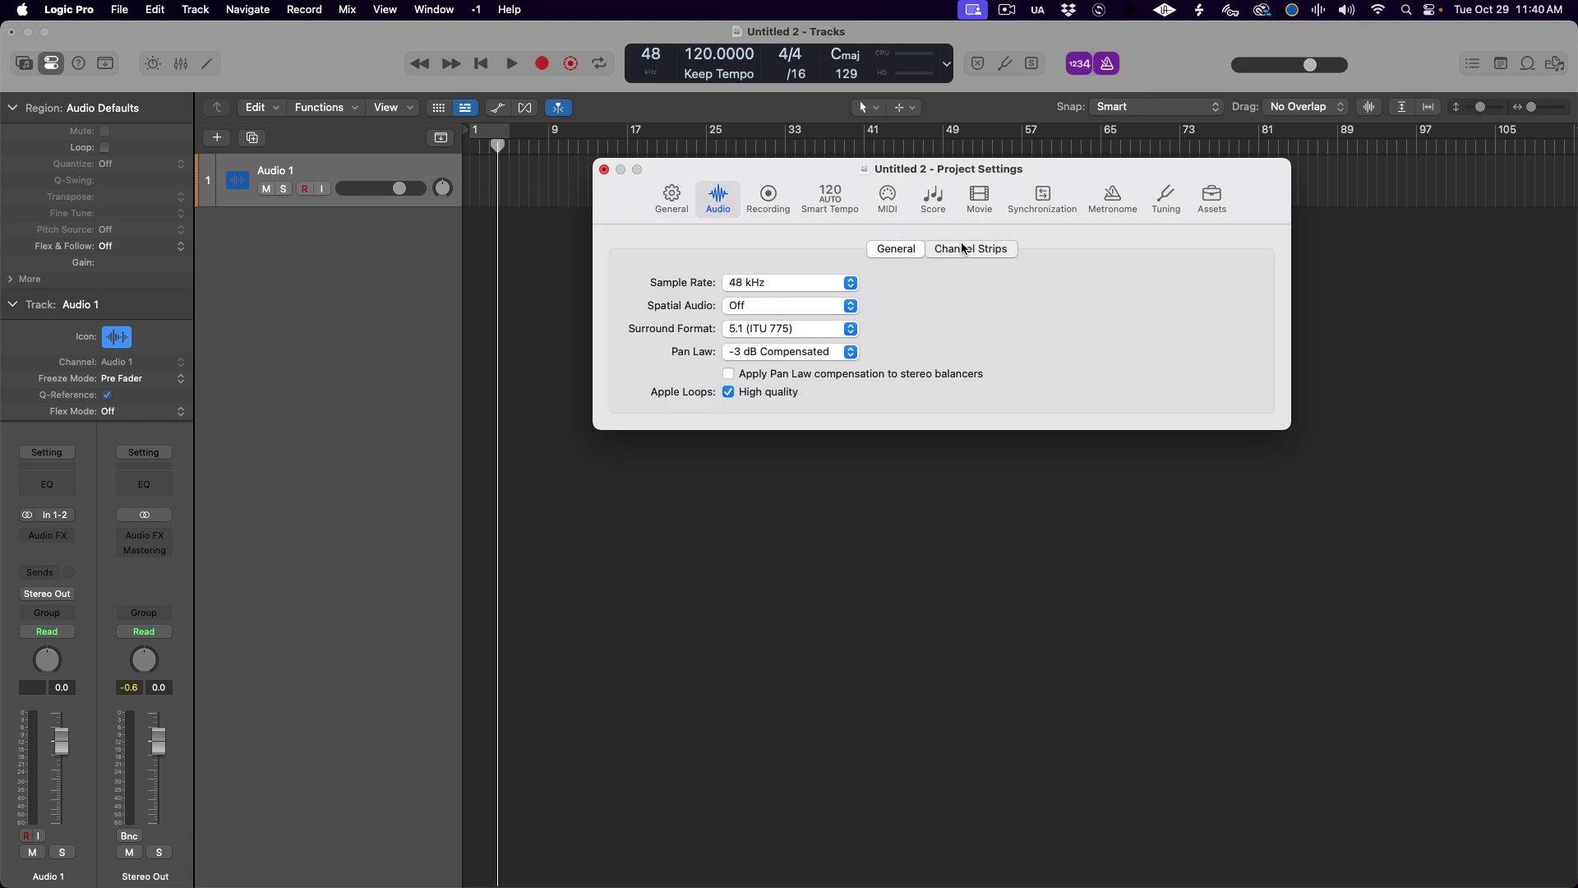
{"action": "left_click", "coordinate": [877, 249]}
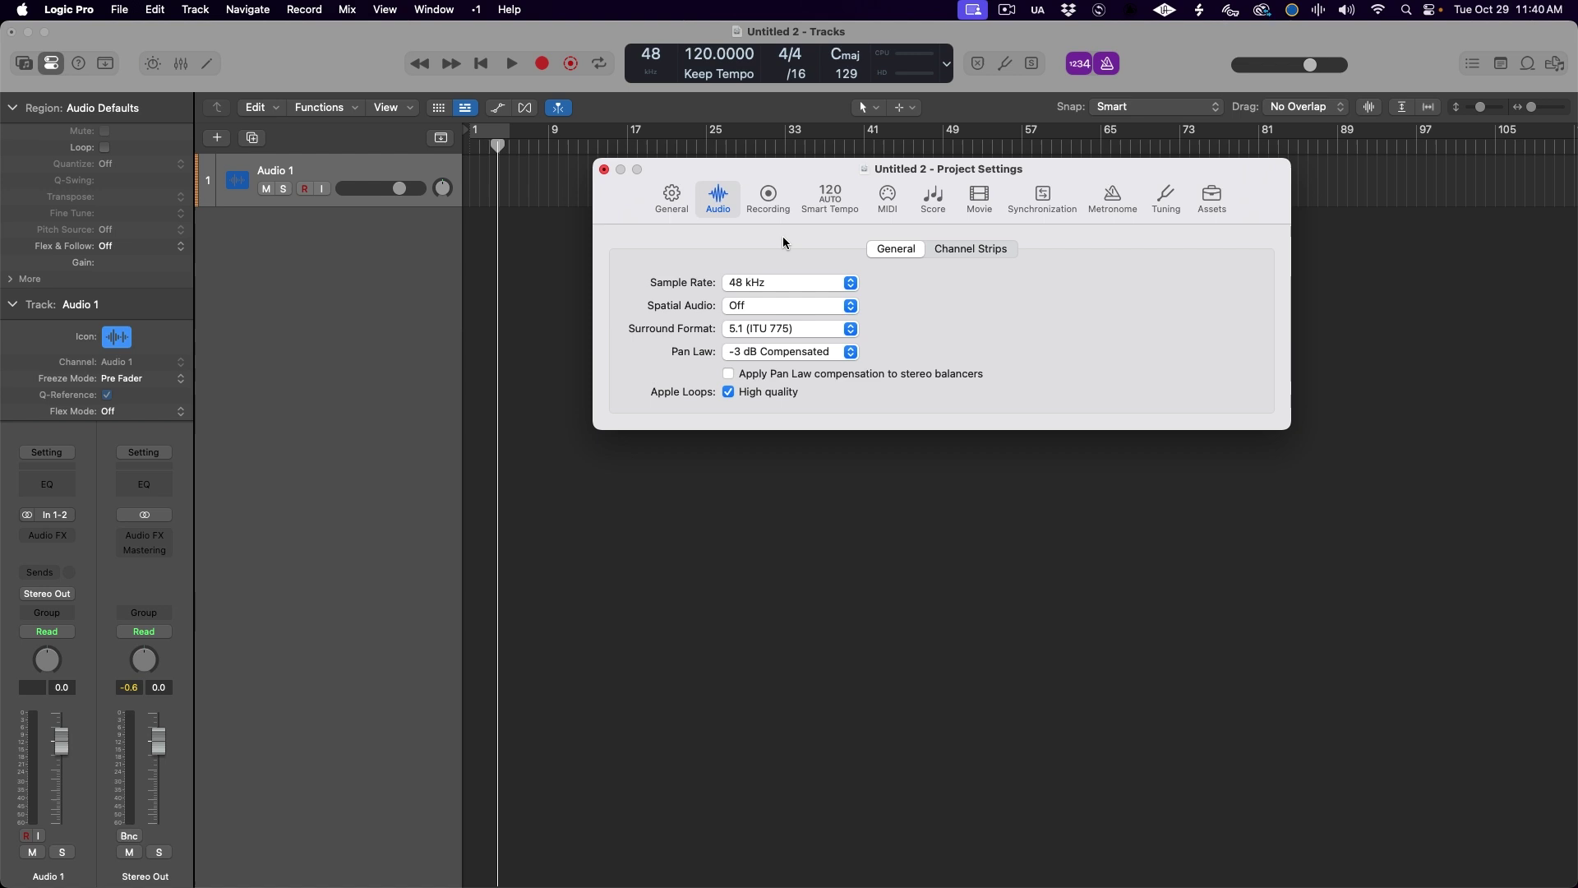
{"action": "left_click", "coordinate": [894, 199]}
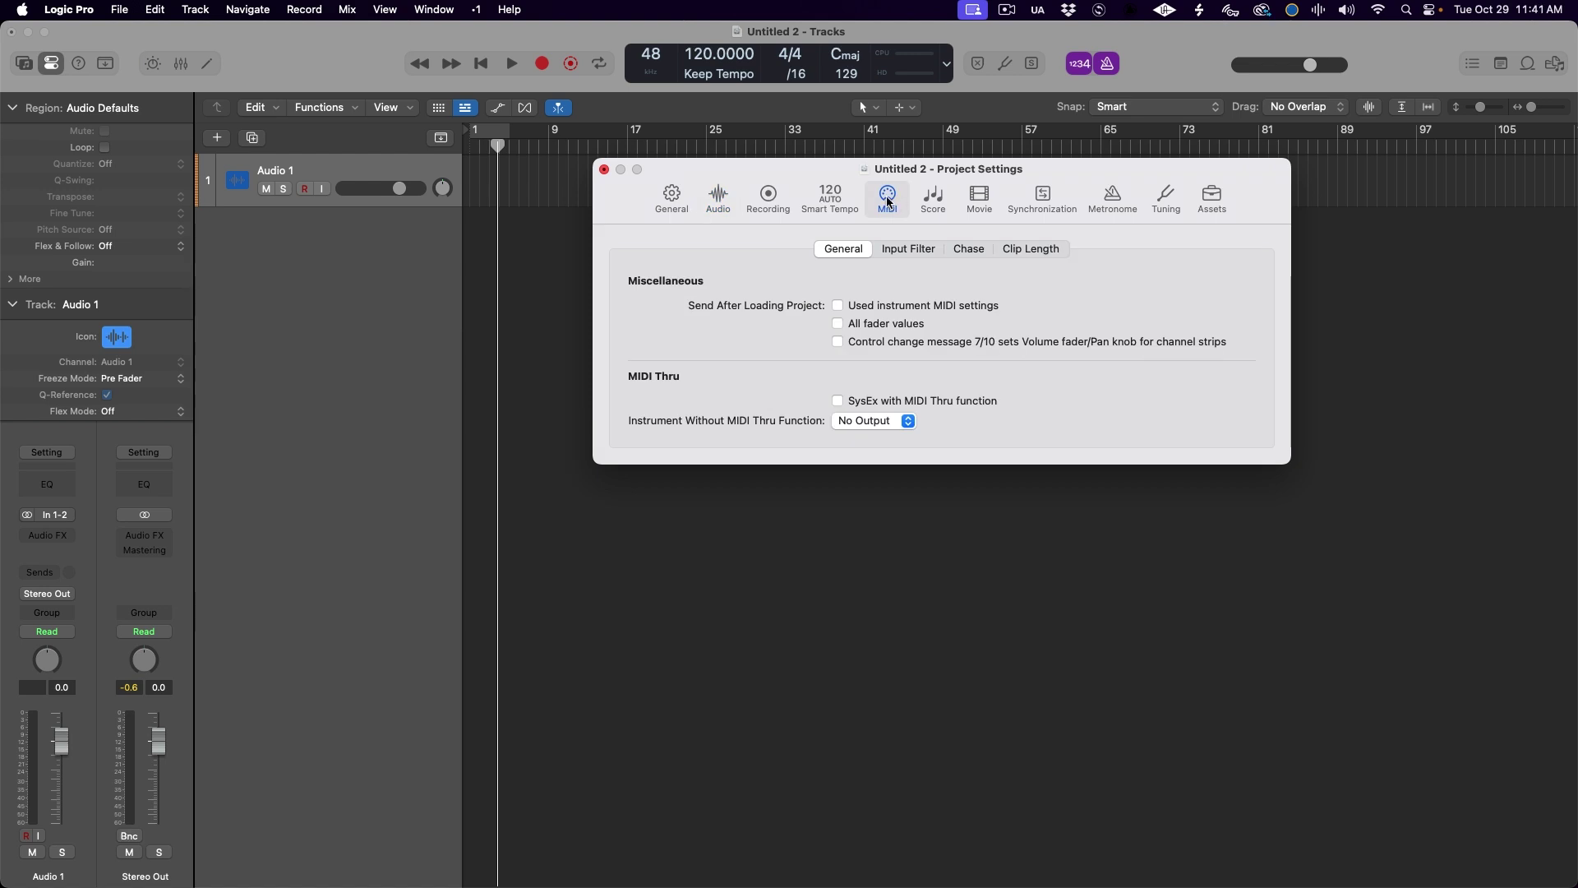
{"action": "left_click", "coordinate": [960, 250]}
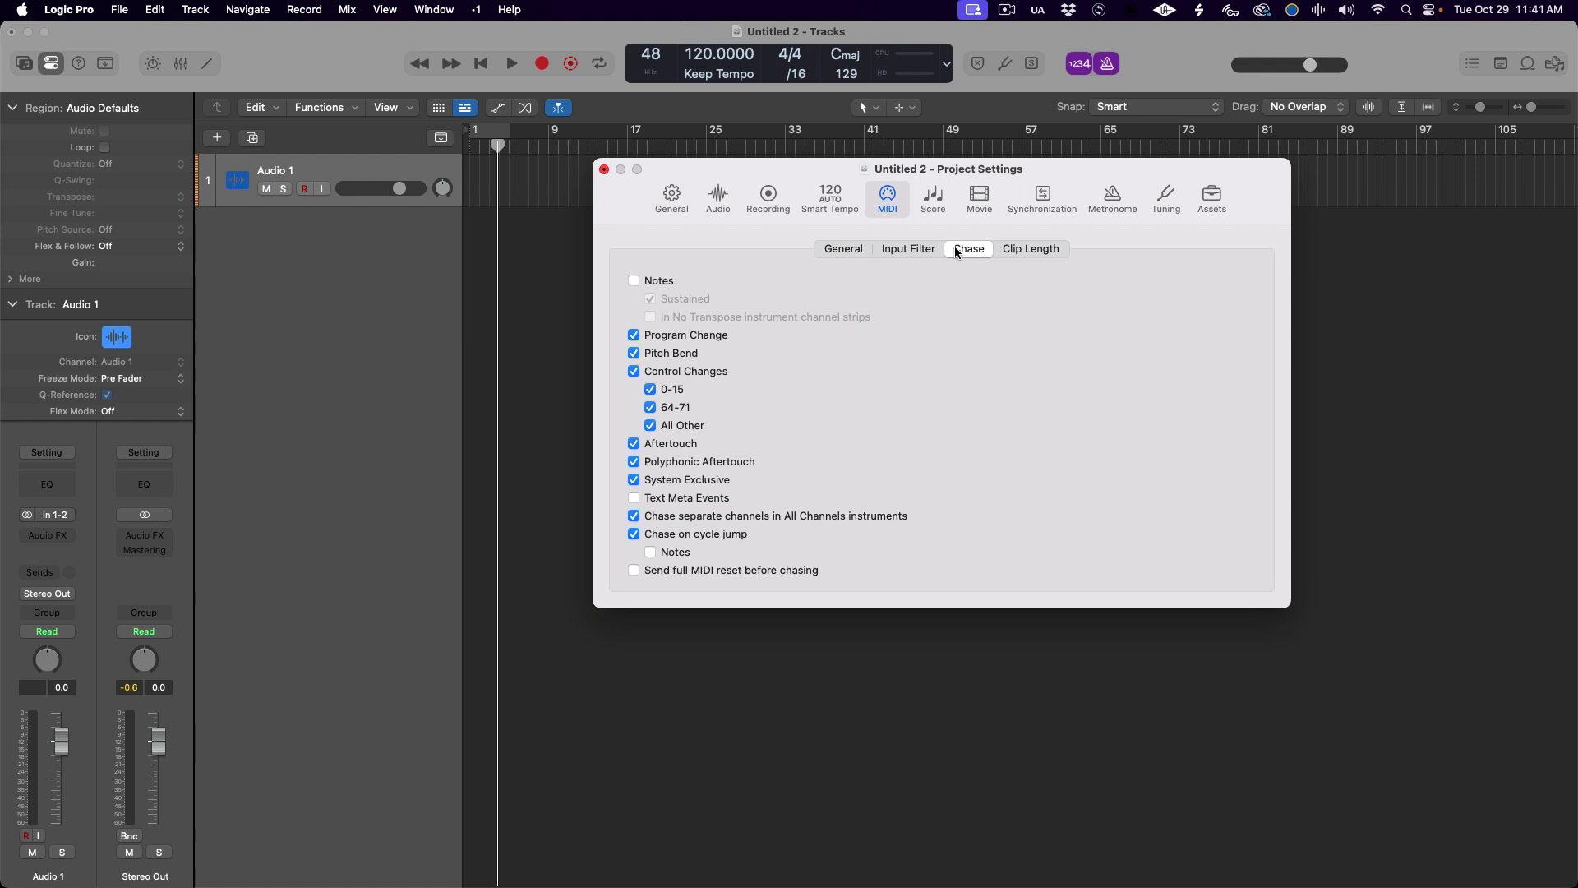
{"action": "left_click", "coordinate": [658, 281]}
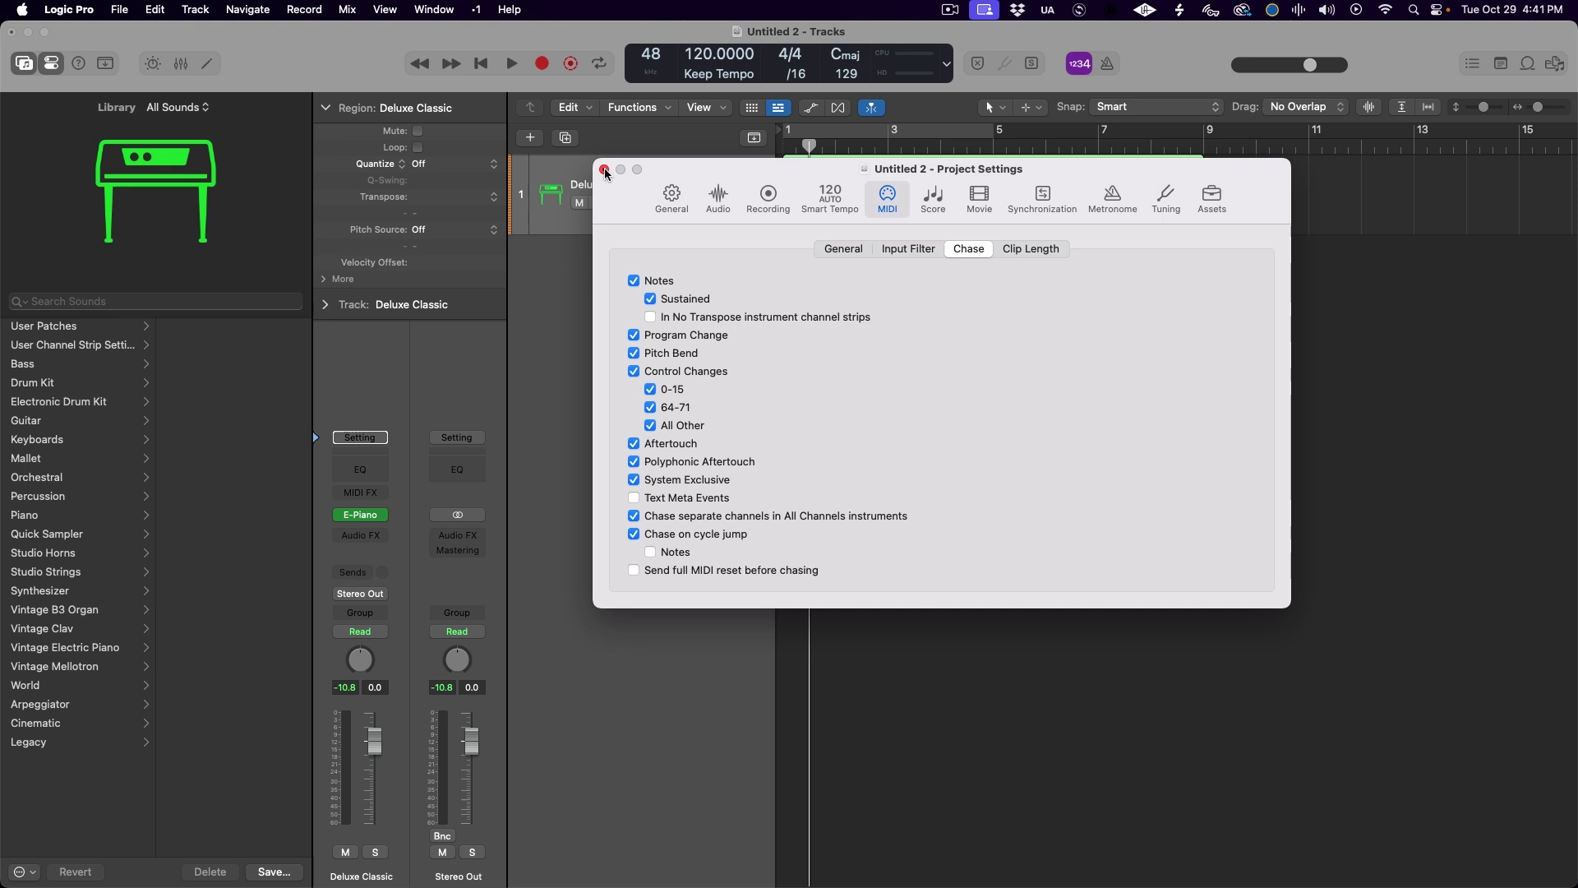
- Close Project Settings and play the region briefly to hear the note chasing
{"action": "left_click", "coordinate": [605, 169]}
{"action": "key", "text": "space"}
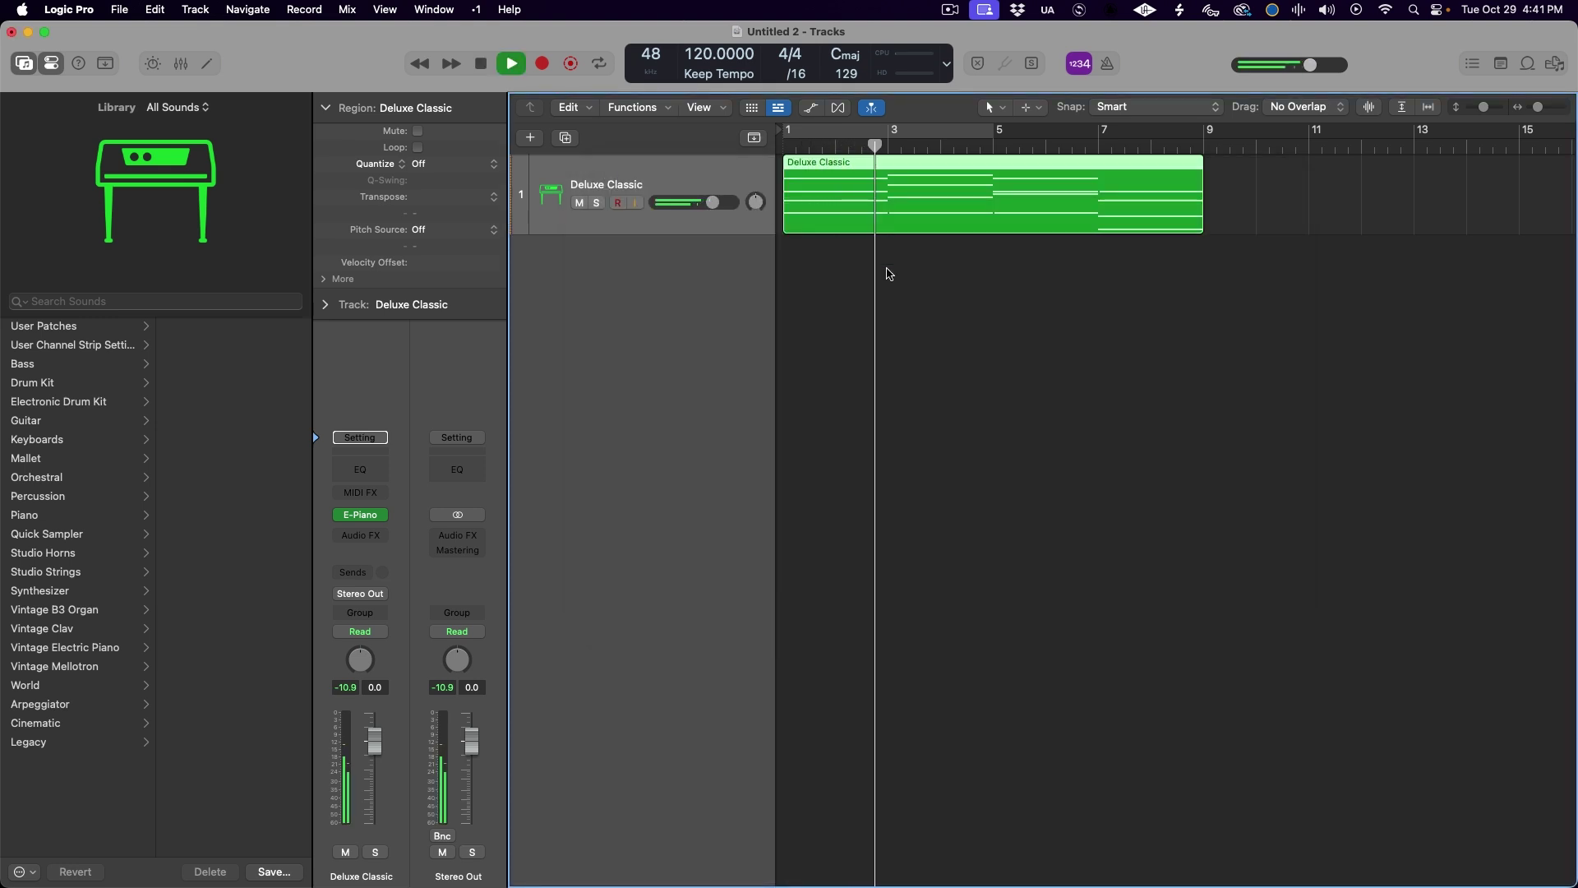
{"action": "key", "text": "space"}
- Turn Notes chasing back off and replay from a point partway into the region
{"action": "key", "text": "alt+p"}
{"action": "left_click", "coordinate": [660, 282]}
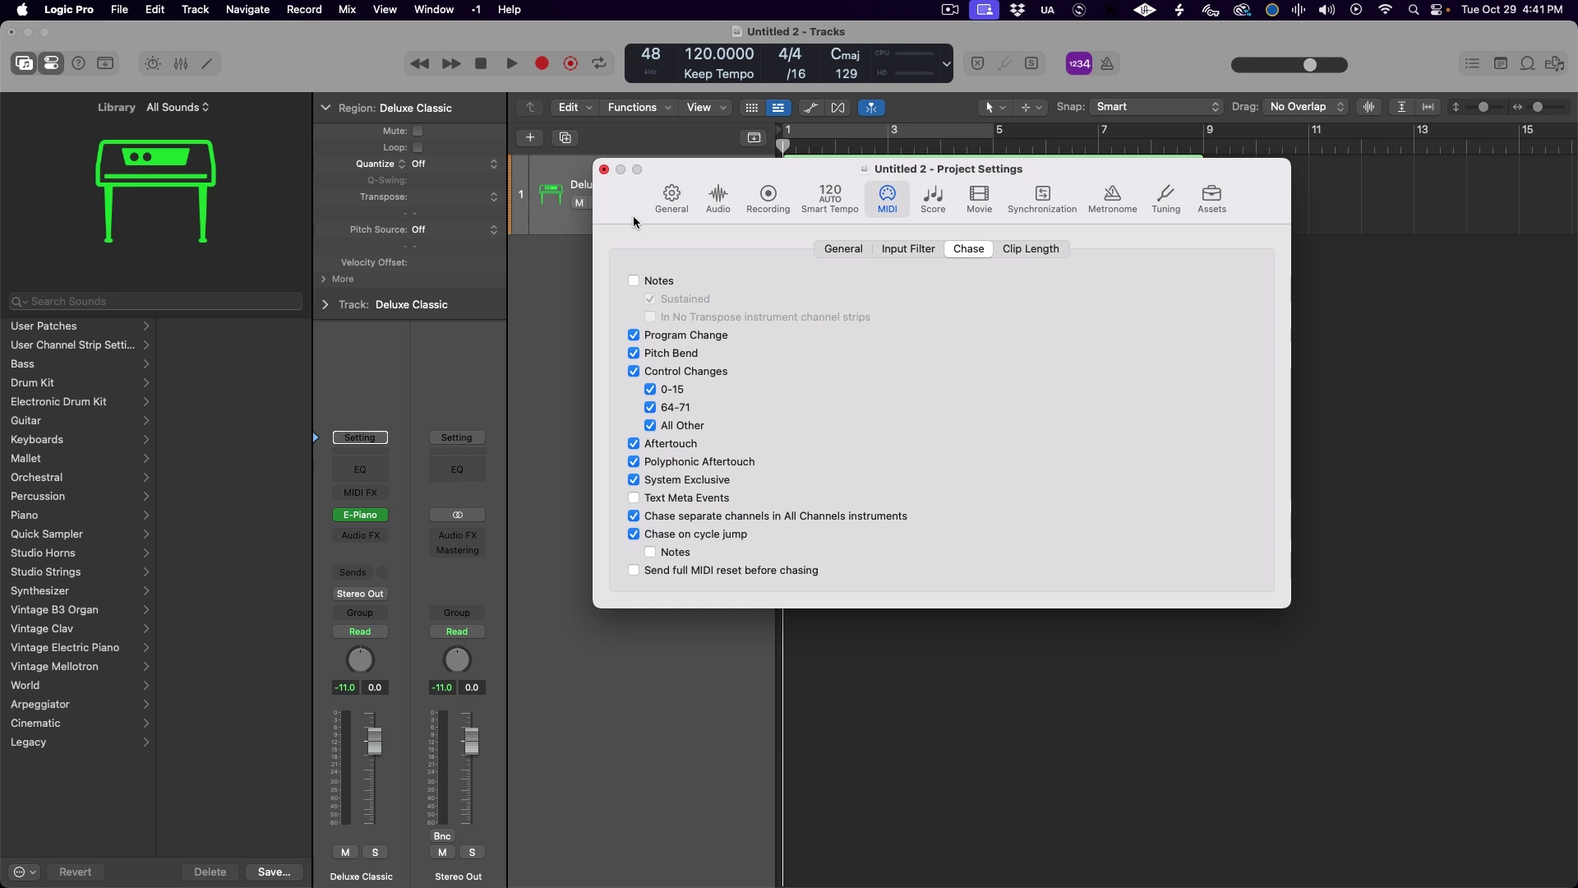
{"action": "left_click", "coordinate": [605, 170]}
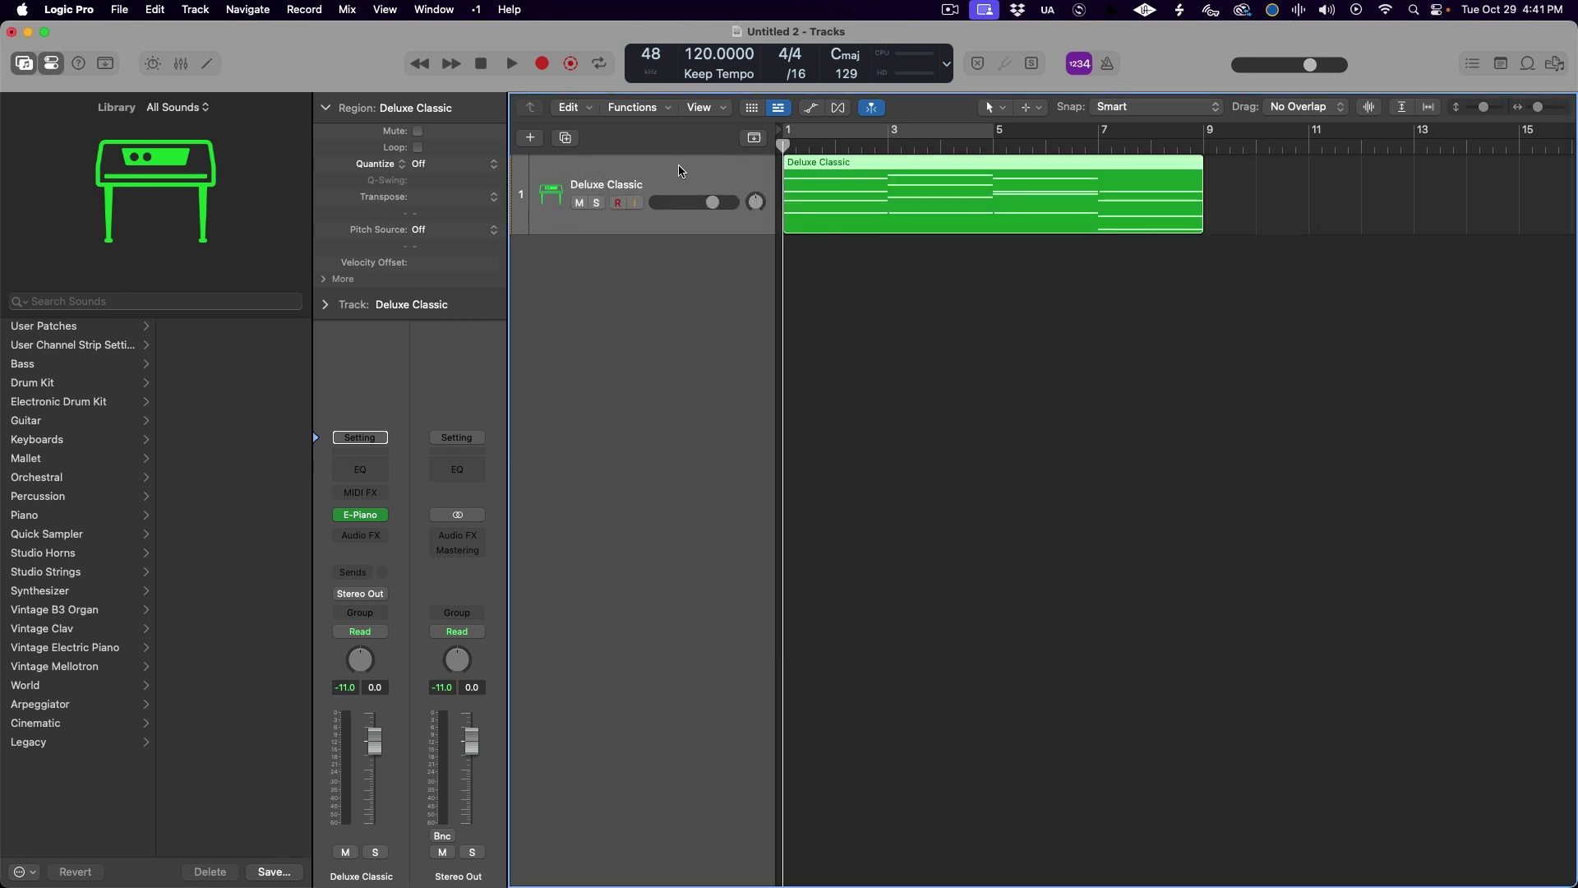
{"action": "left_click", "coordinate": [833, 145]}
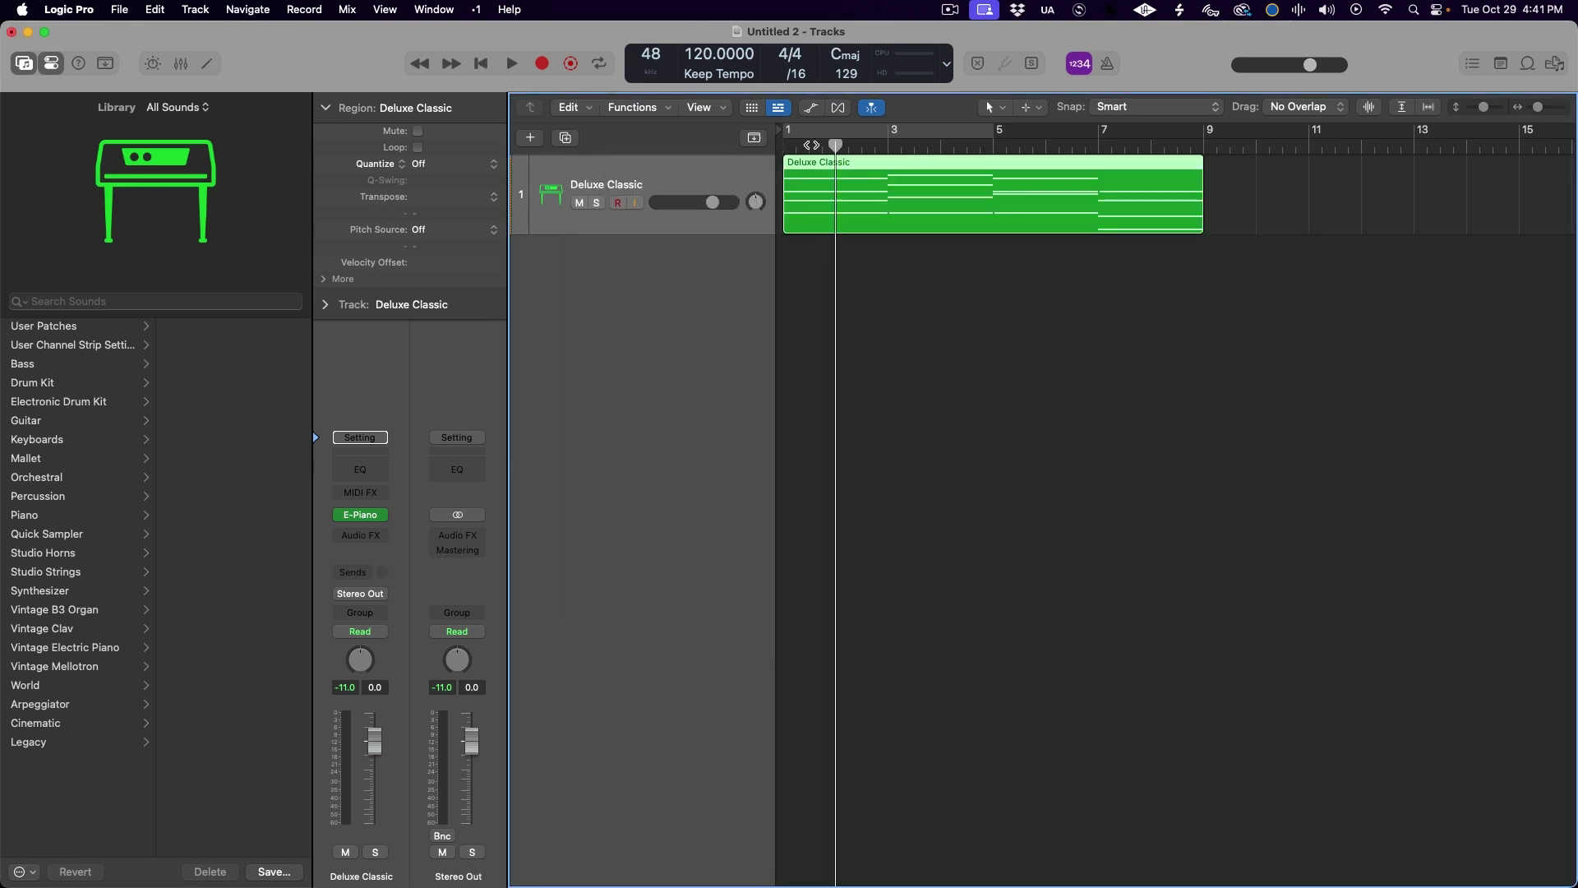
{"action": "left_click", "coordinate": [808, 146]}
{"action": "key", "text": "space"}
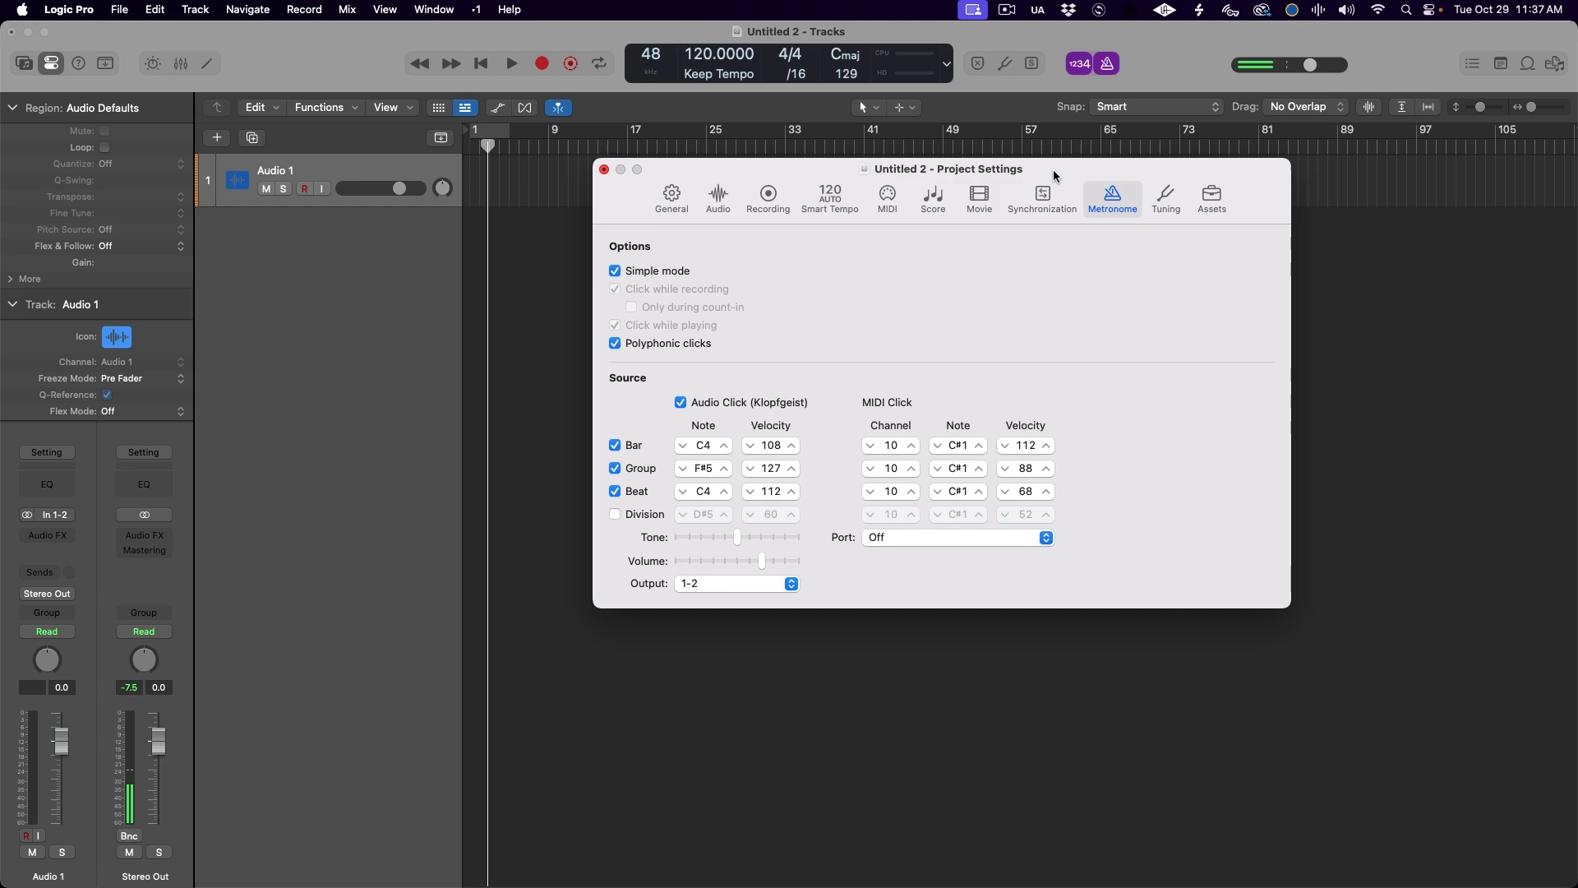
- Set the metronome's Bar and Group notes to C5 and its Beat note to G4
{"action": "left_click", "coordinate": [702, 445]}
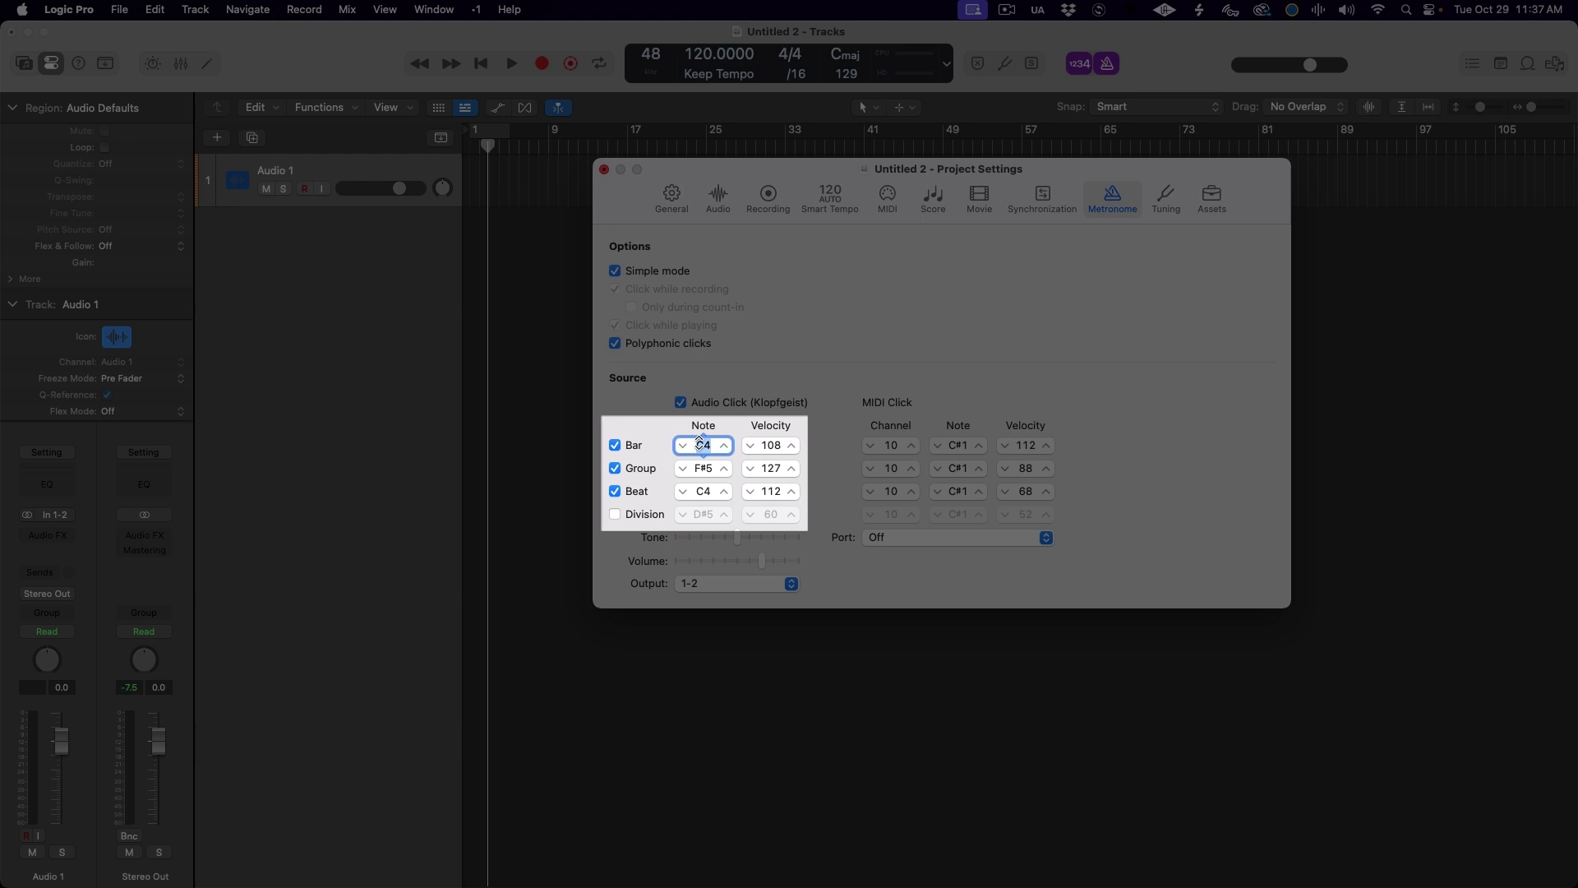
{"action": "type", "text": "c5"}
{"action": "left_click", "coordinate": [705, 466]}
{"action": "type", "text": "c5"}
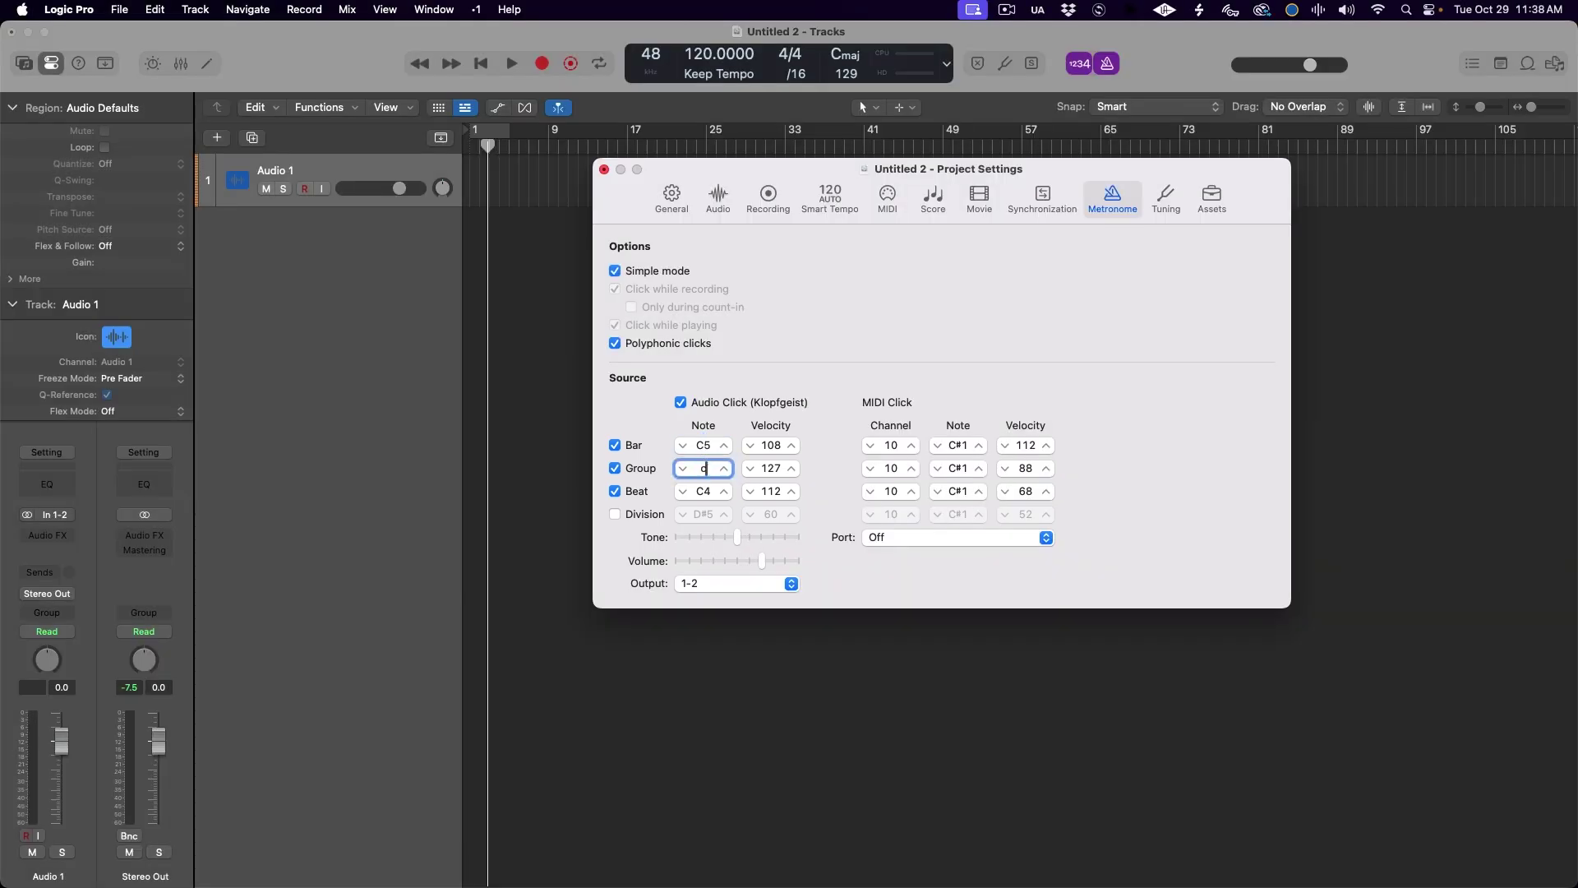
{"action": "left_click", "coordinate": [704, 491]}
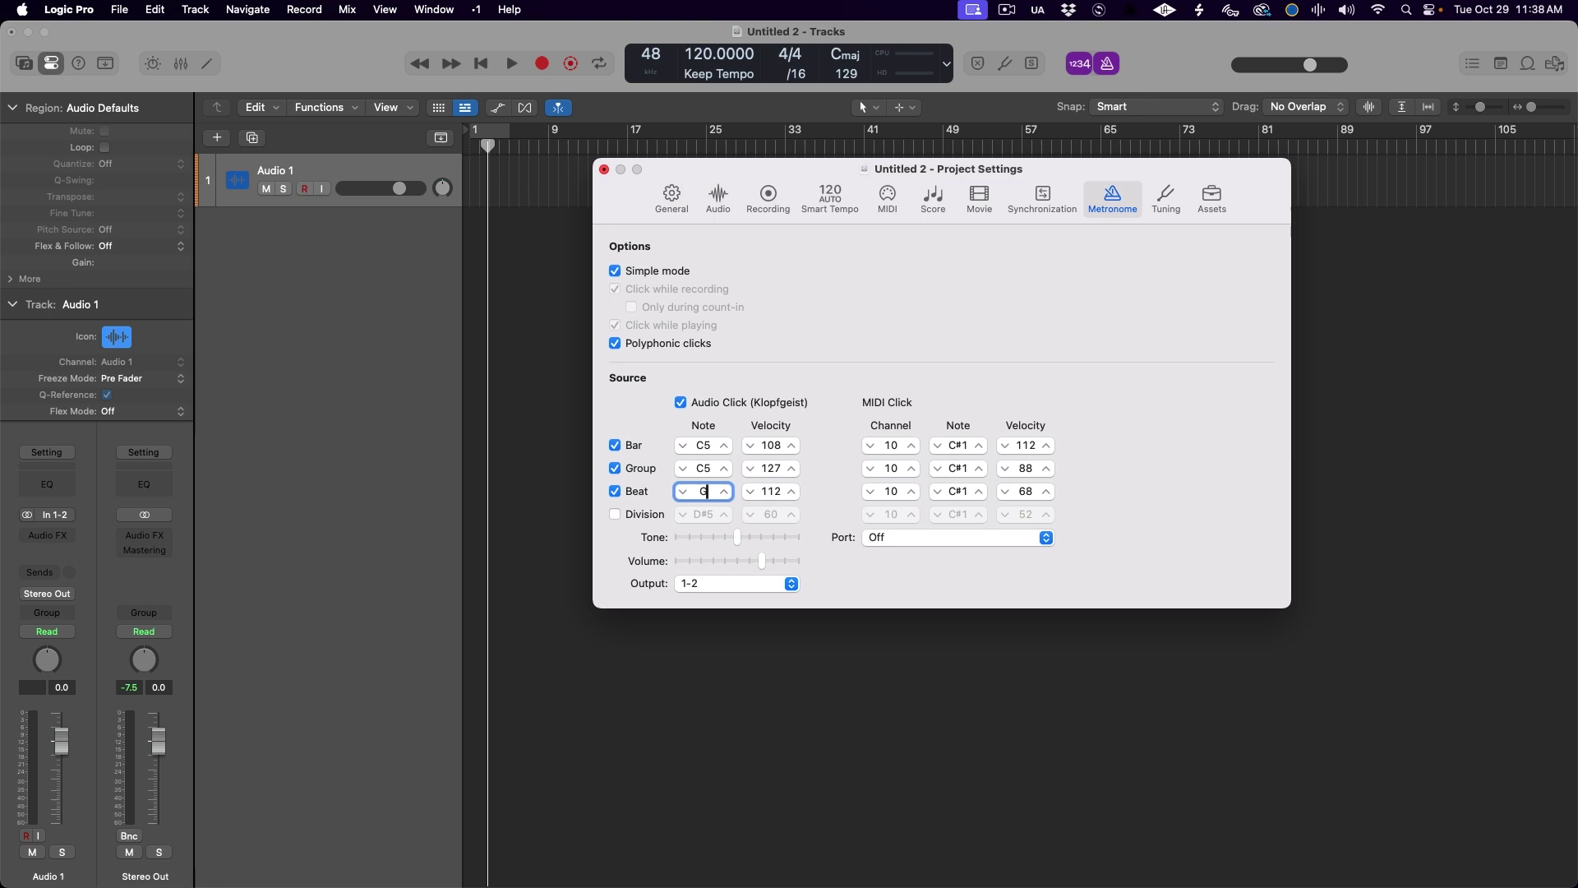
{"action": "type", "text": "G4"}
{"action": "key", "text": "Return"}
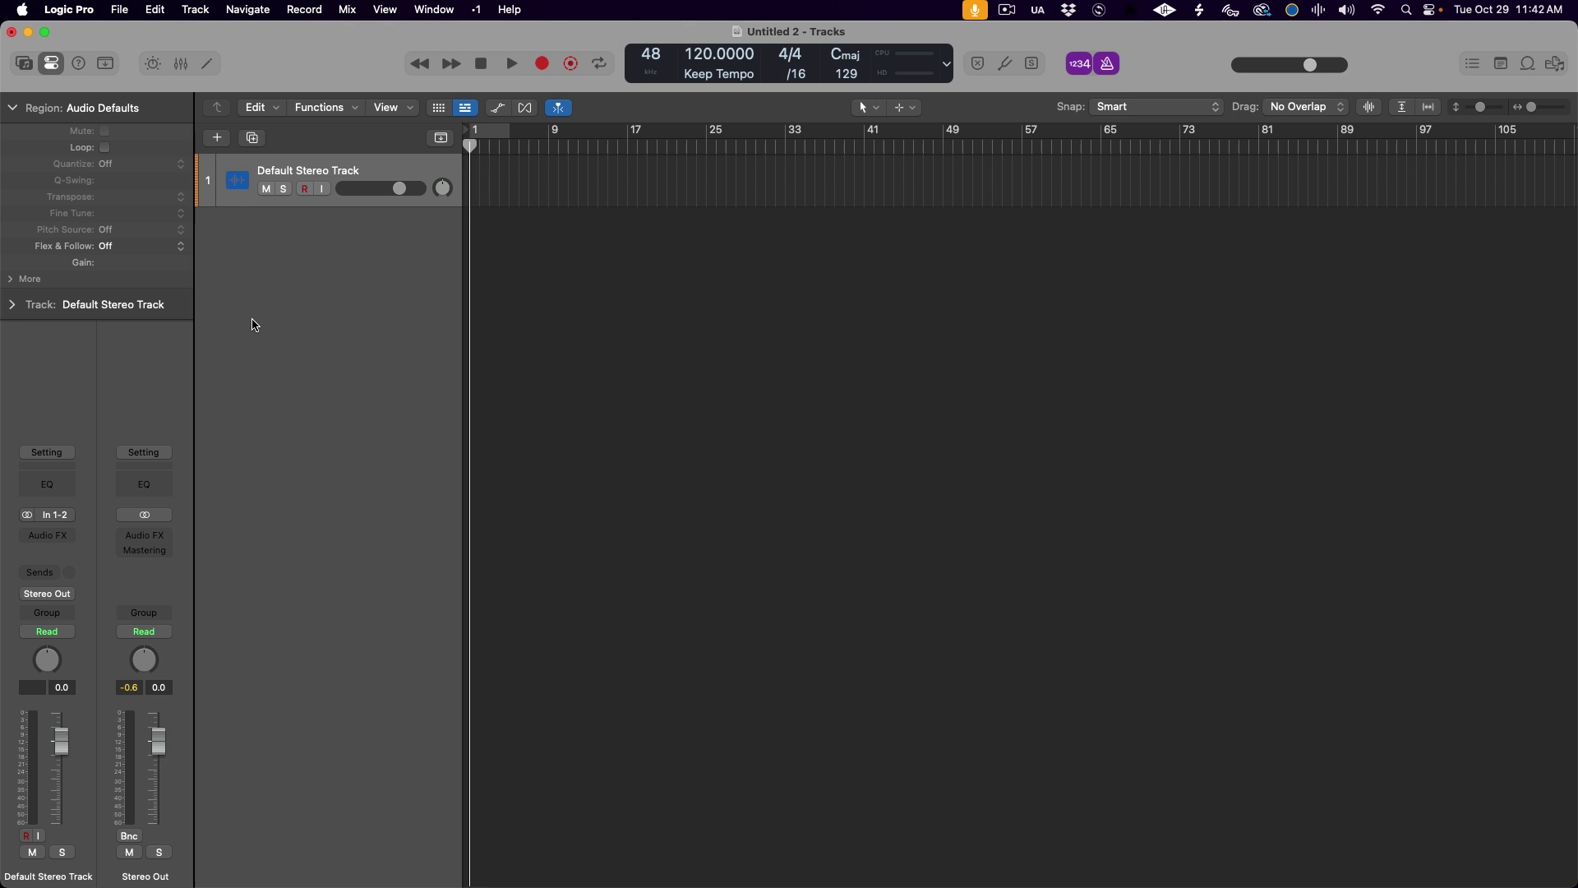
- Change Default Stereo Track's pan knob from Balance to Stereo Pan
{"action": "right_click", "coordinate": [47, 665]}
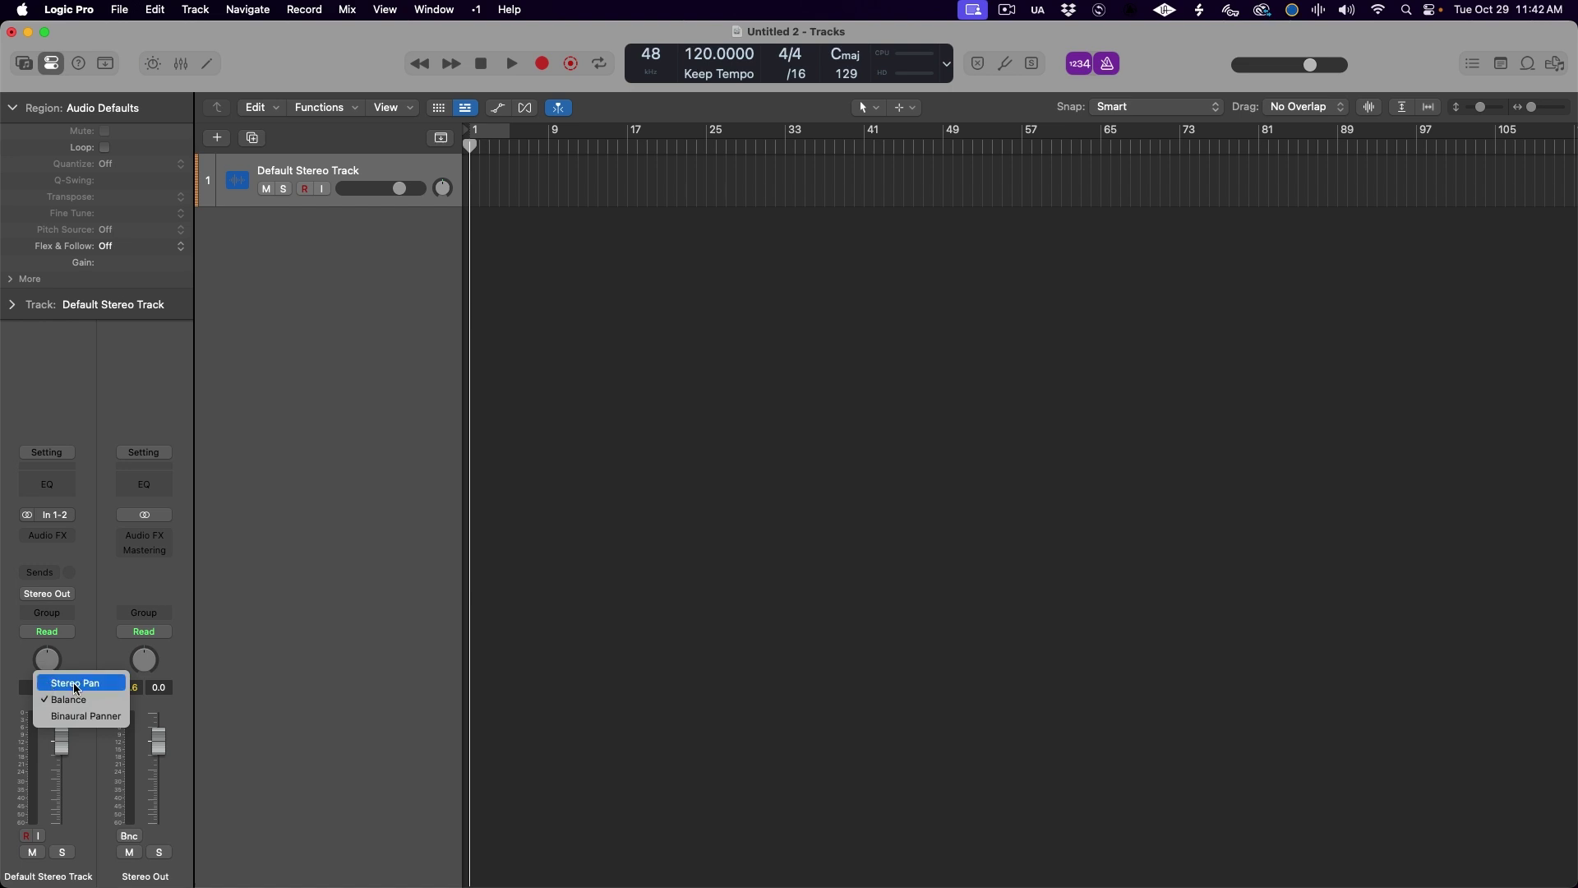
{"action": "left_click", "coordinate": [113, 687]}
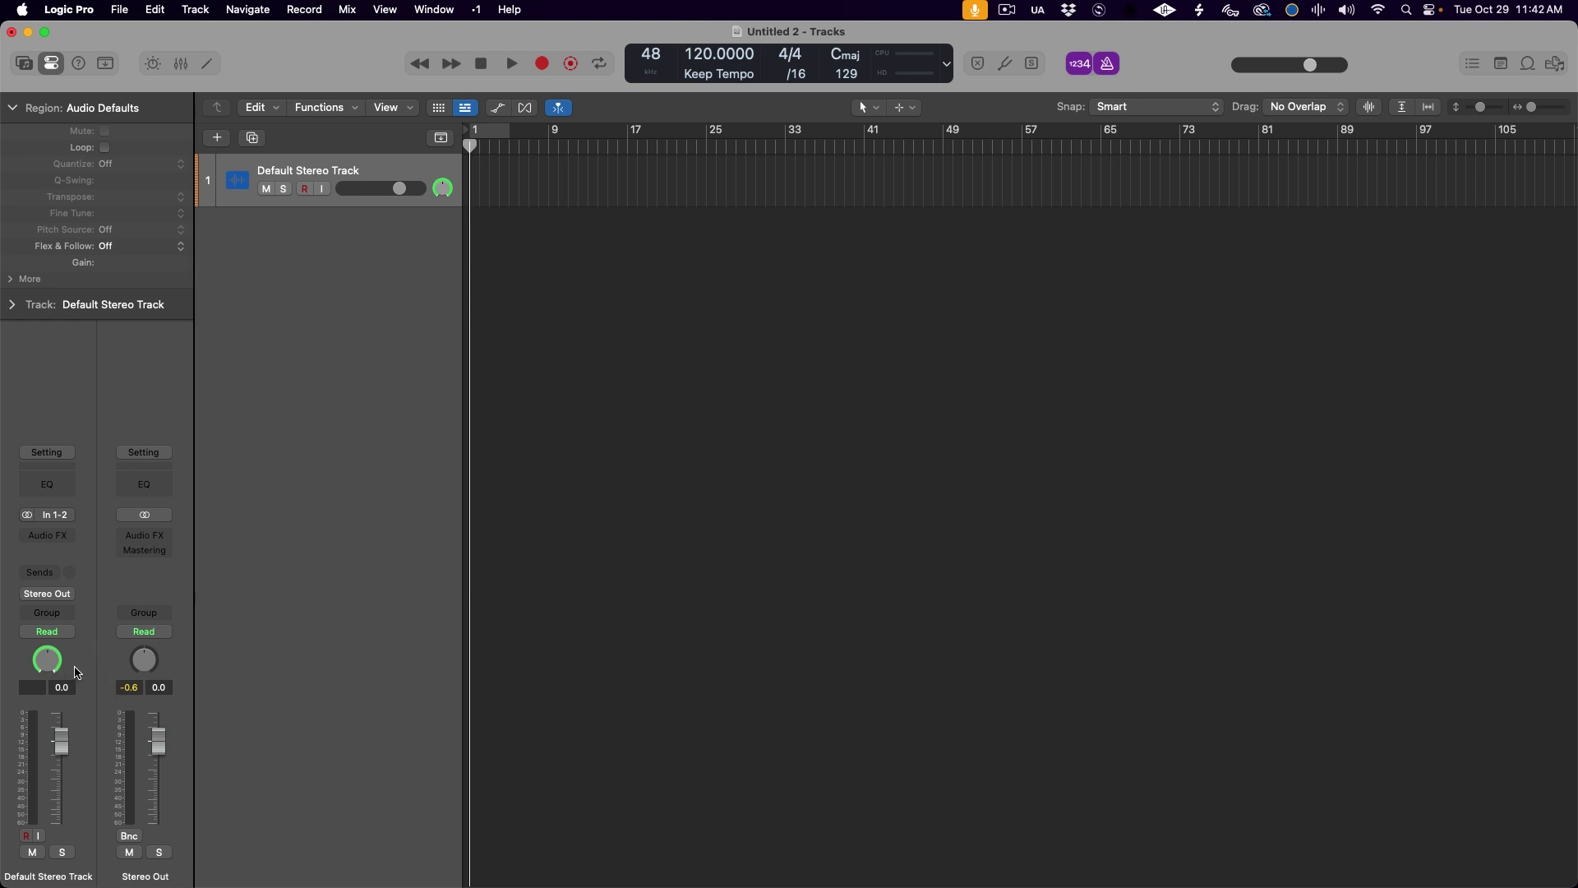
- Save the track's settings as the 'Default Stereo Track' user patch and load it onto the new track
{"action": "left_click", "coordinate": [24, 65]}
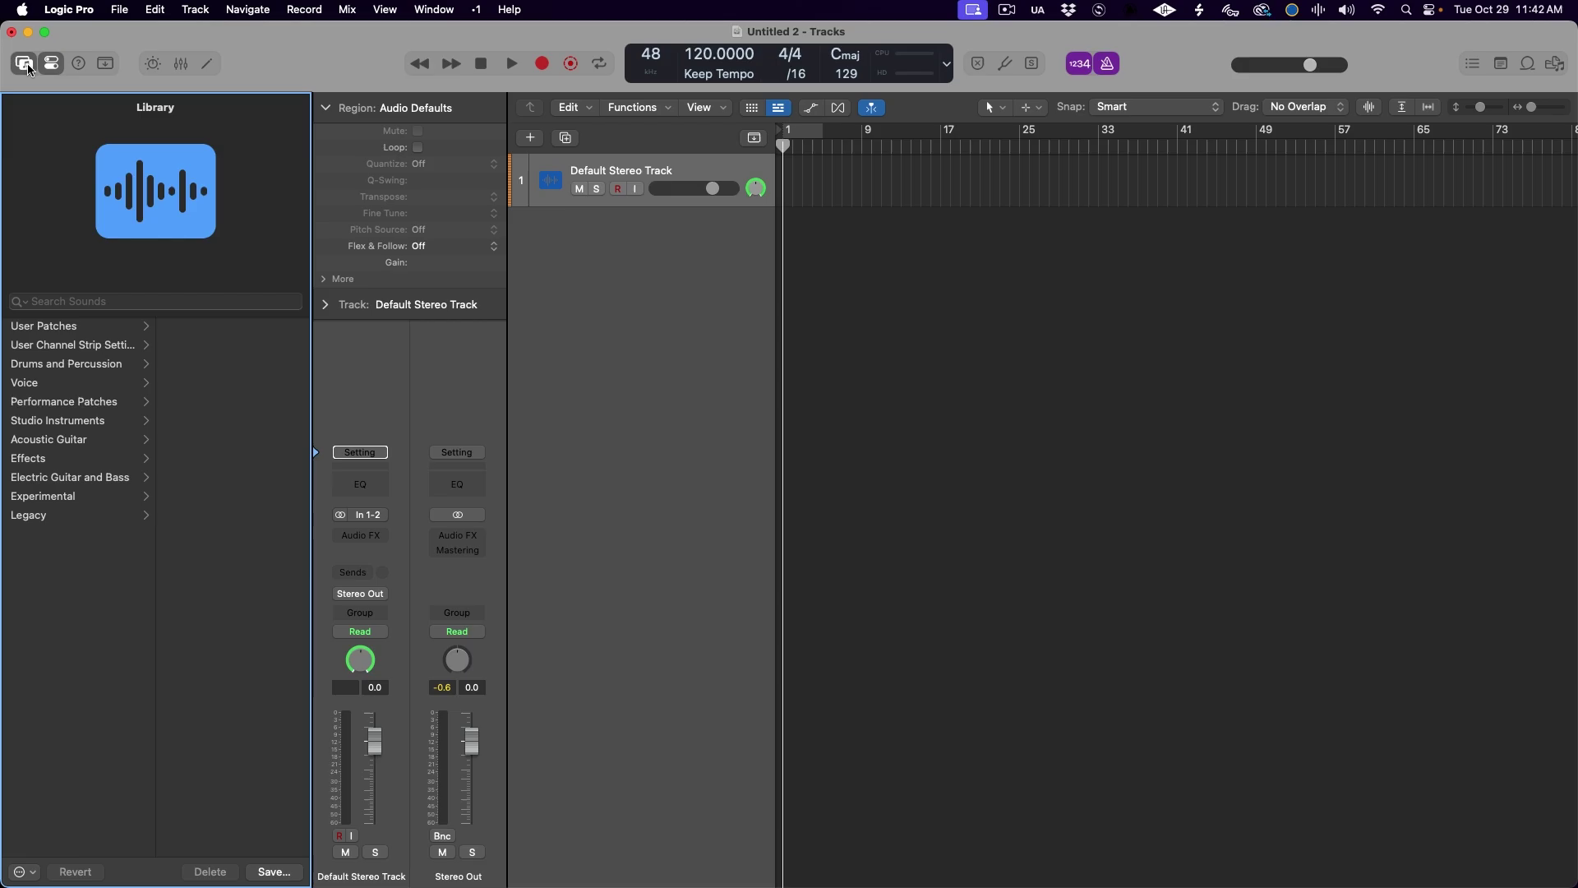
{"action": "left_click", "coordinate": [146, 327]}
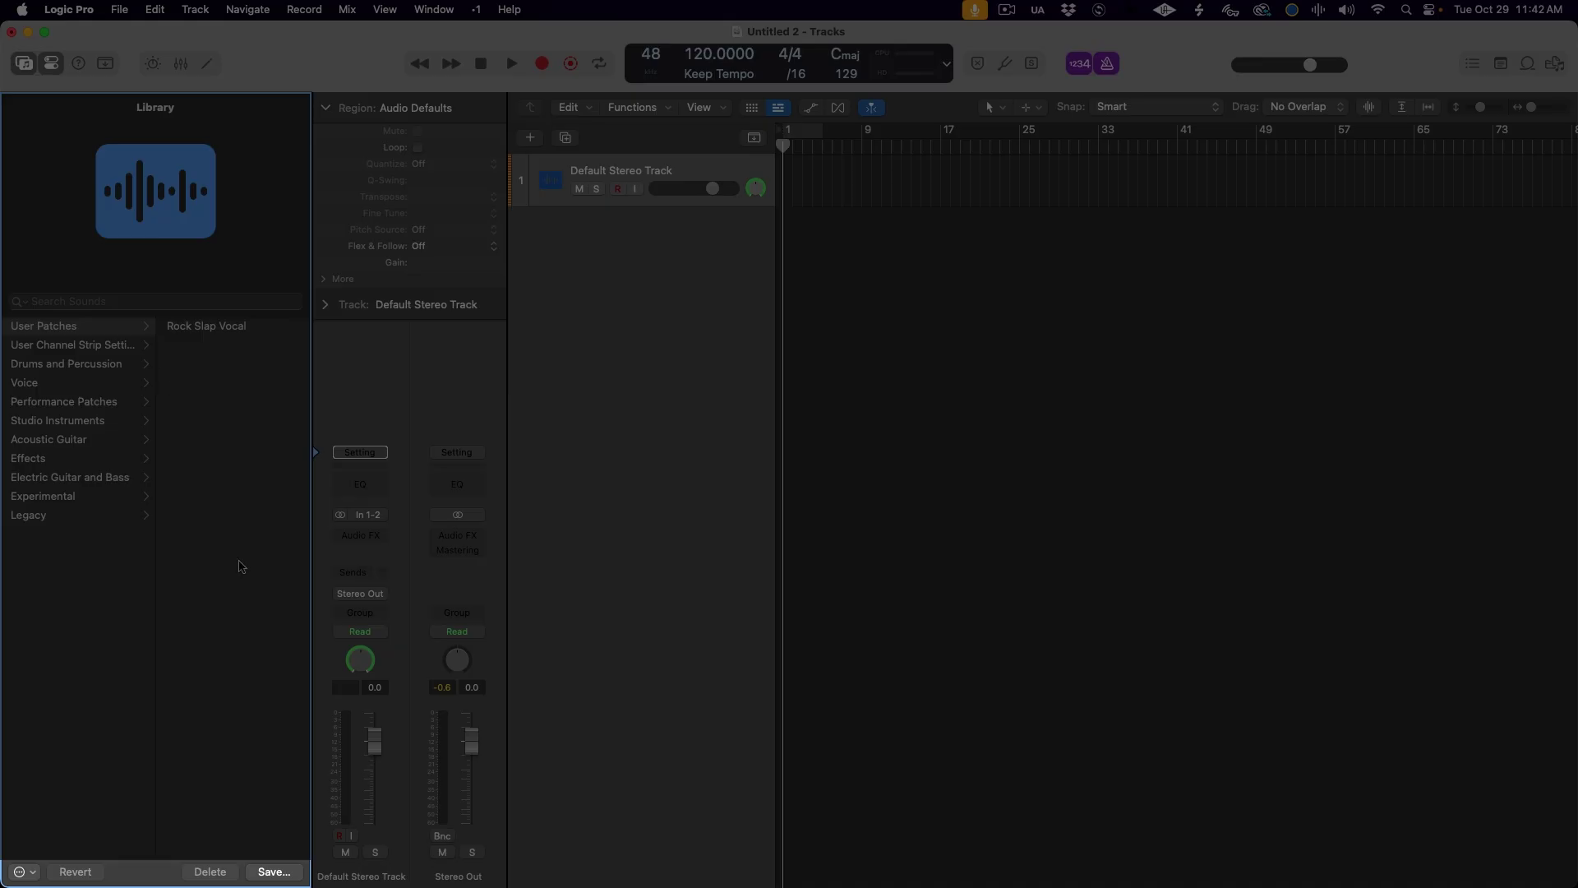
{"action": "left_click", "coordinate": [274, 872]}
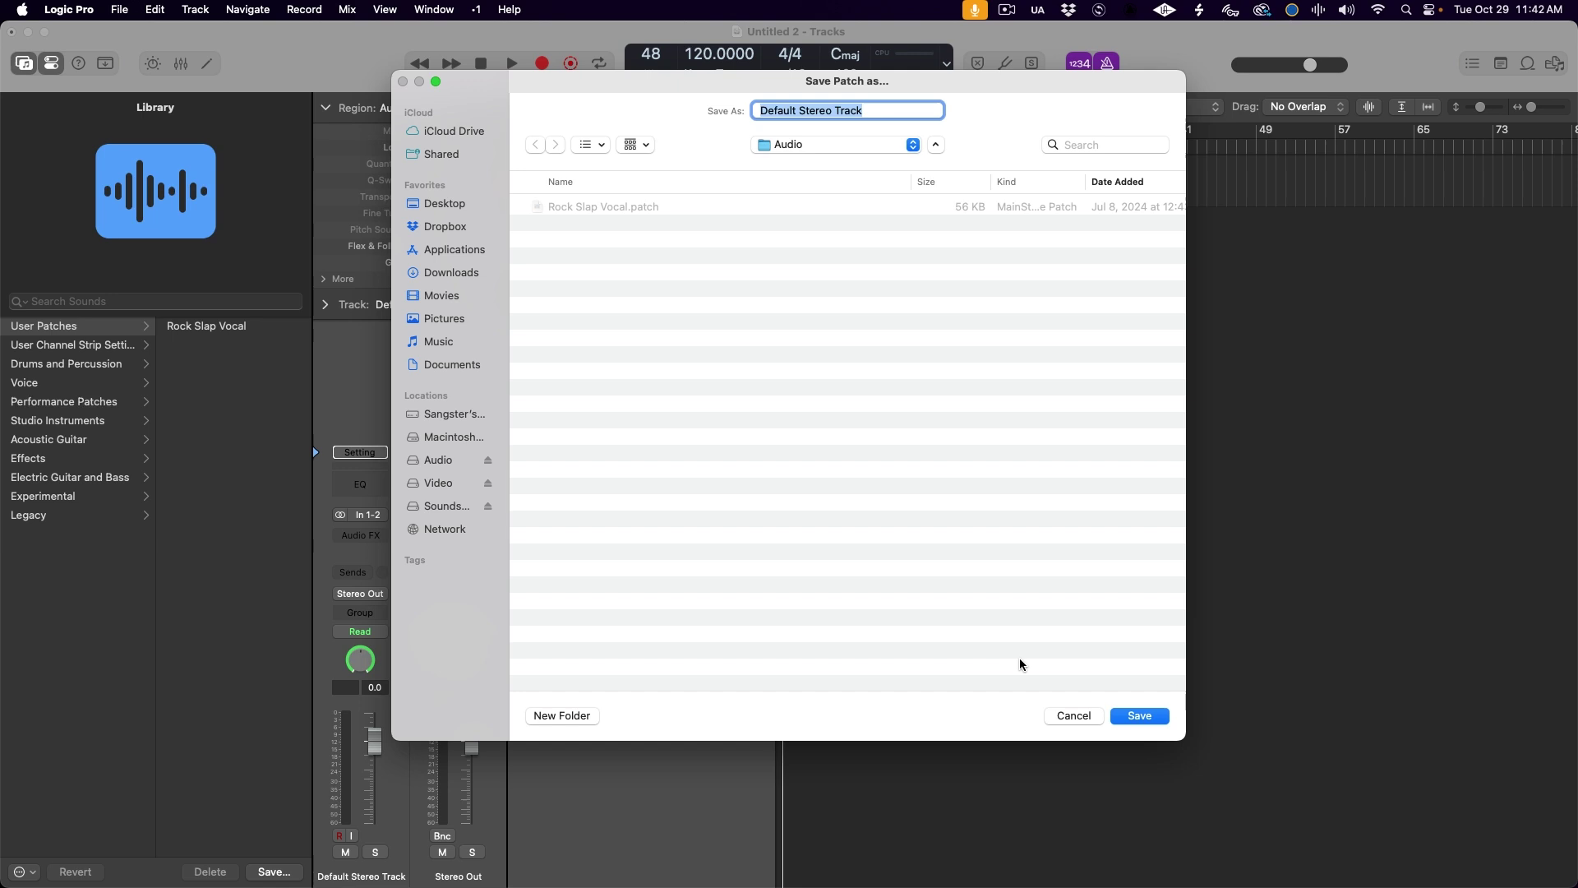
{"action": "left_click", "coordinate": [1139, 716]}
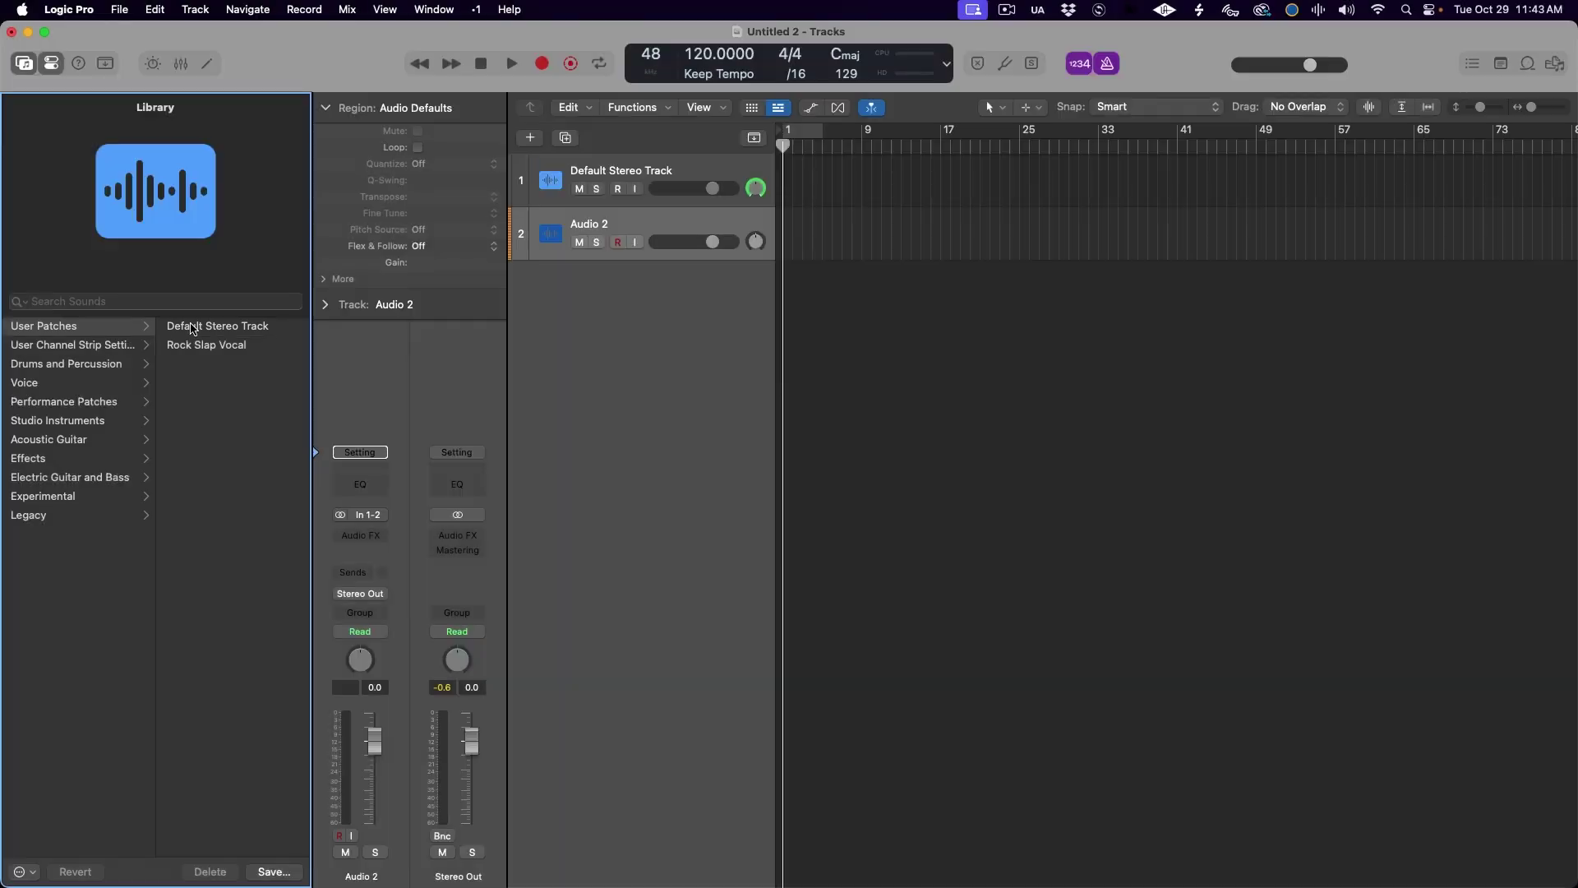
{"action": "left_click", "coordinate": [193, 328]}
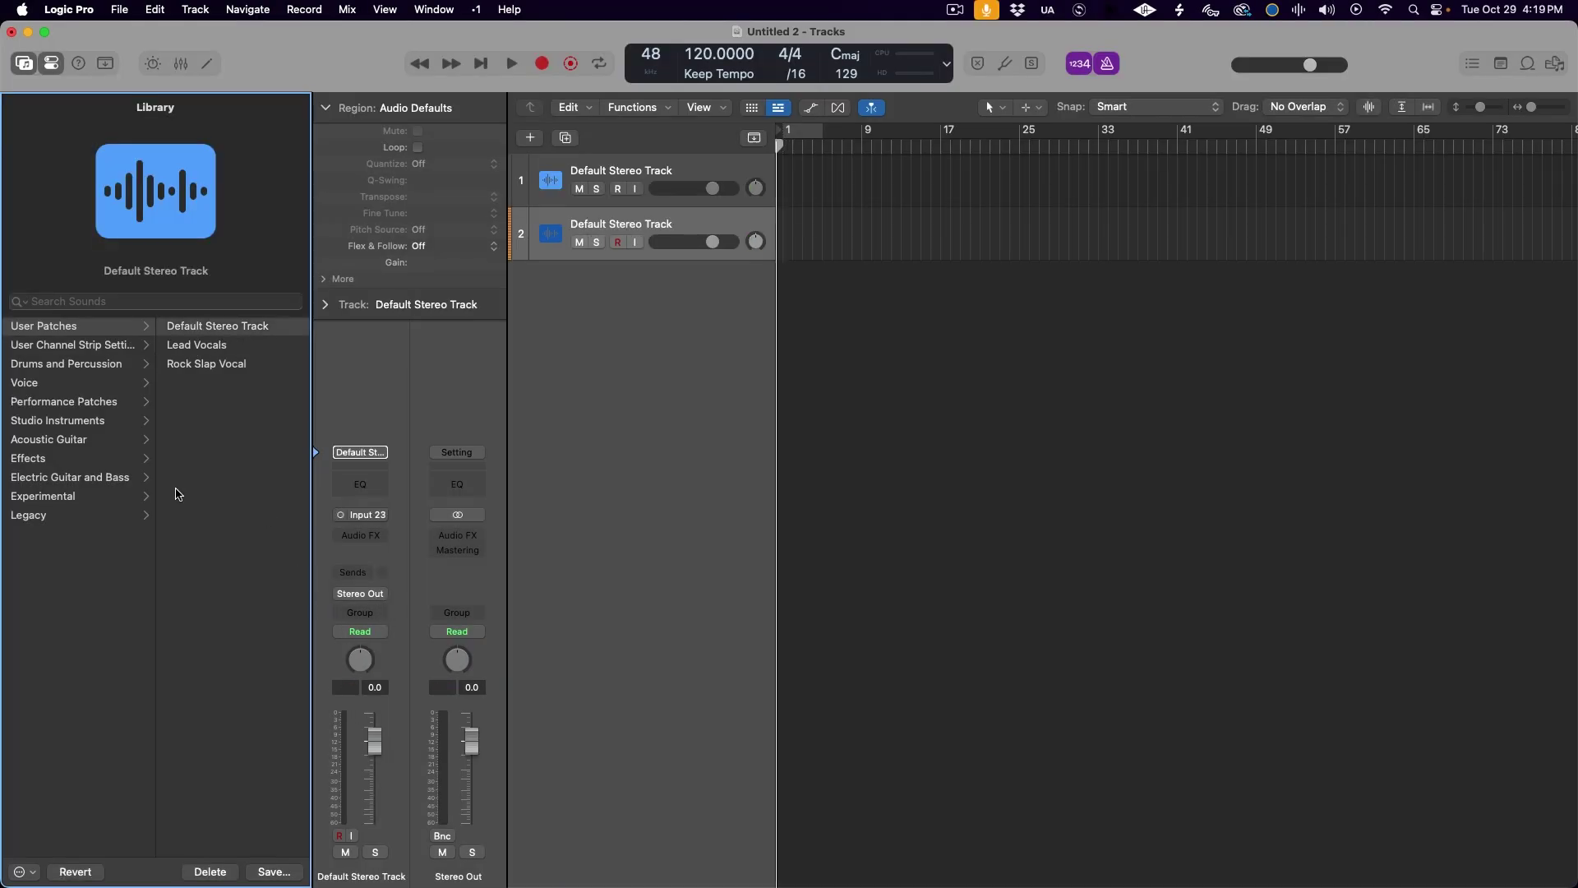
- Define the Default Stereo Track user patch as the default, then open Create New Track (Option-Command-N)
{"action": "left_click", "coordinate": [122, 345]}
{"action": "left_click", "coordinate": [120, 326]}
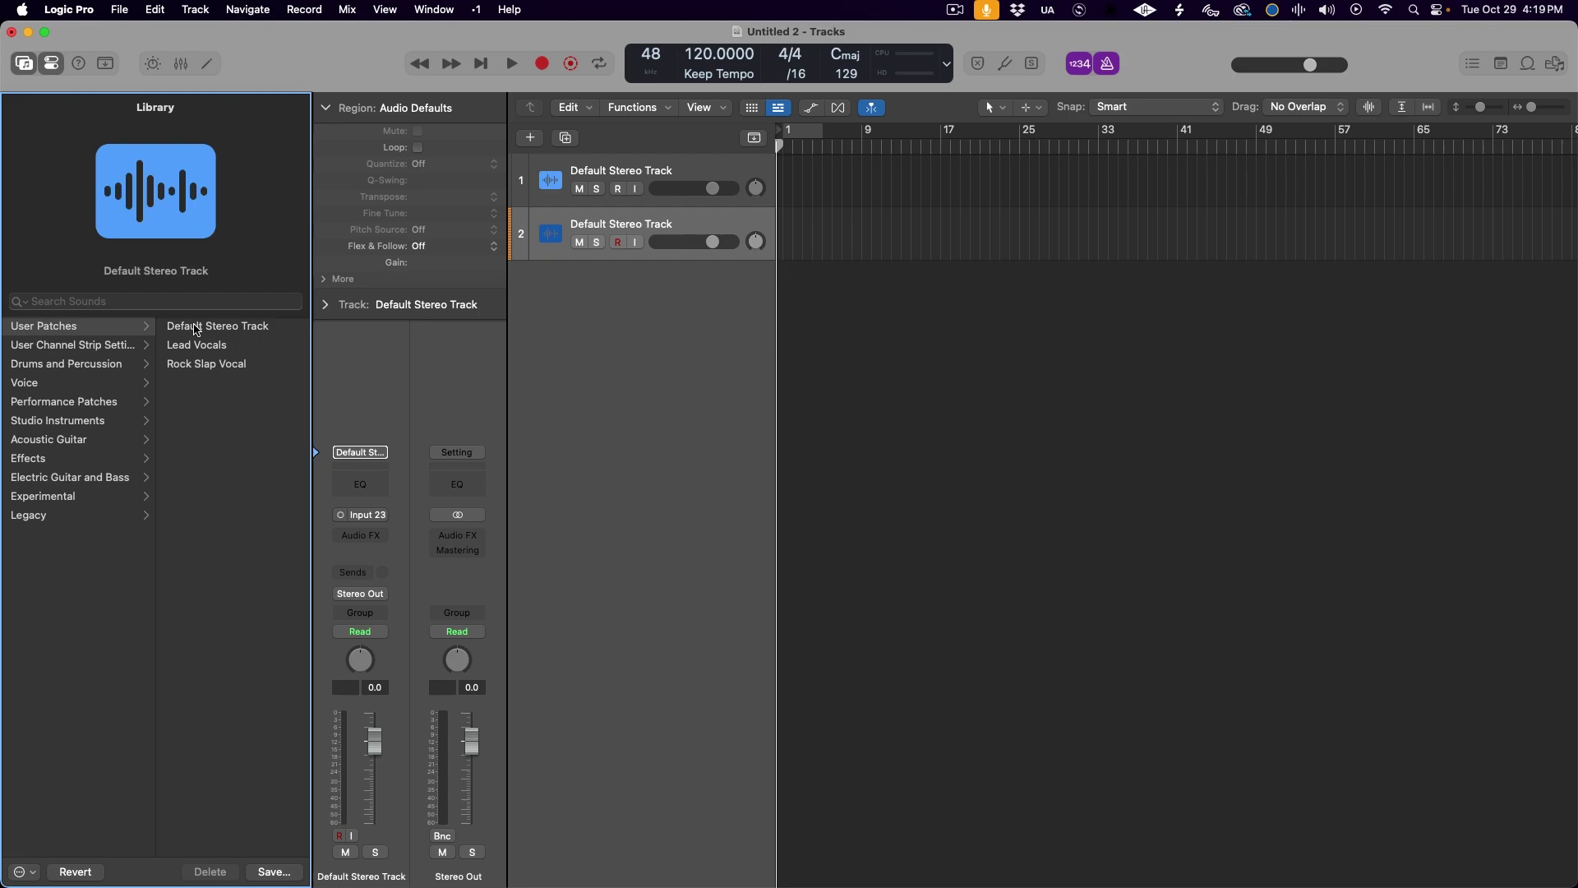
{"action": "left_click", "coordinate": [197, 328]}
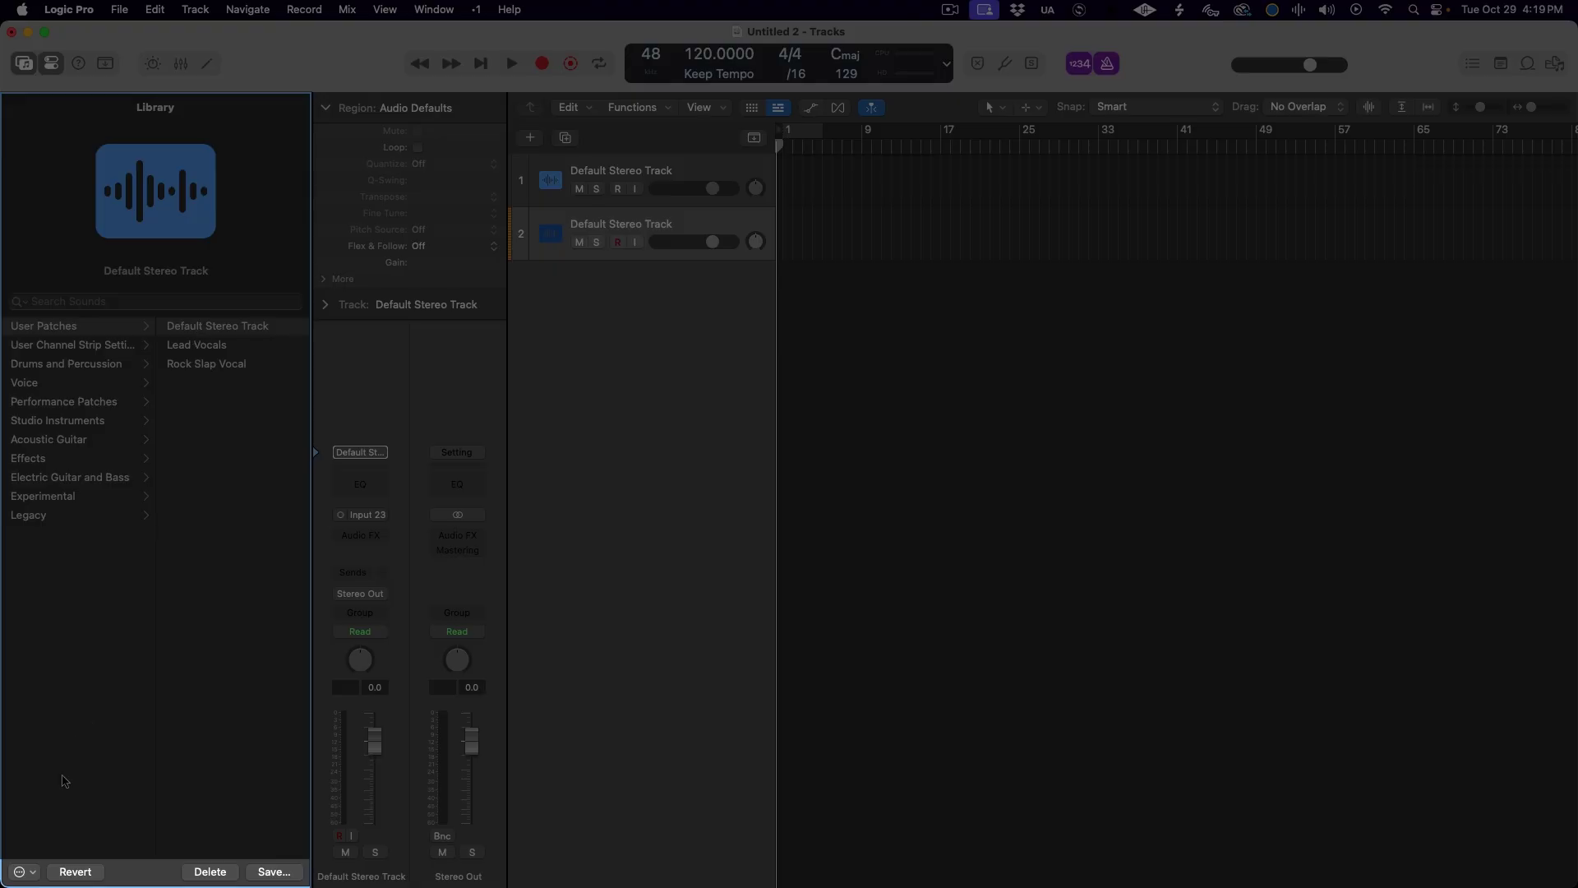
{"action": "left_click", "coordinate": [35, 875]}
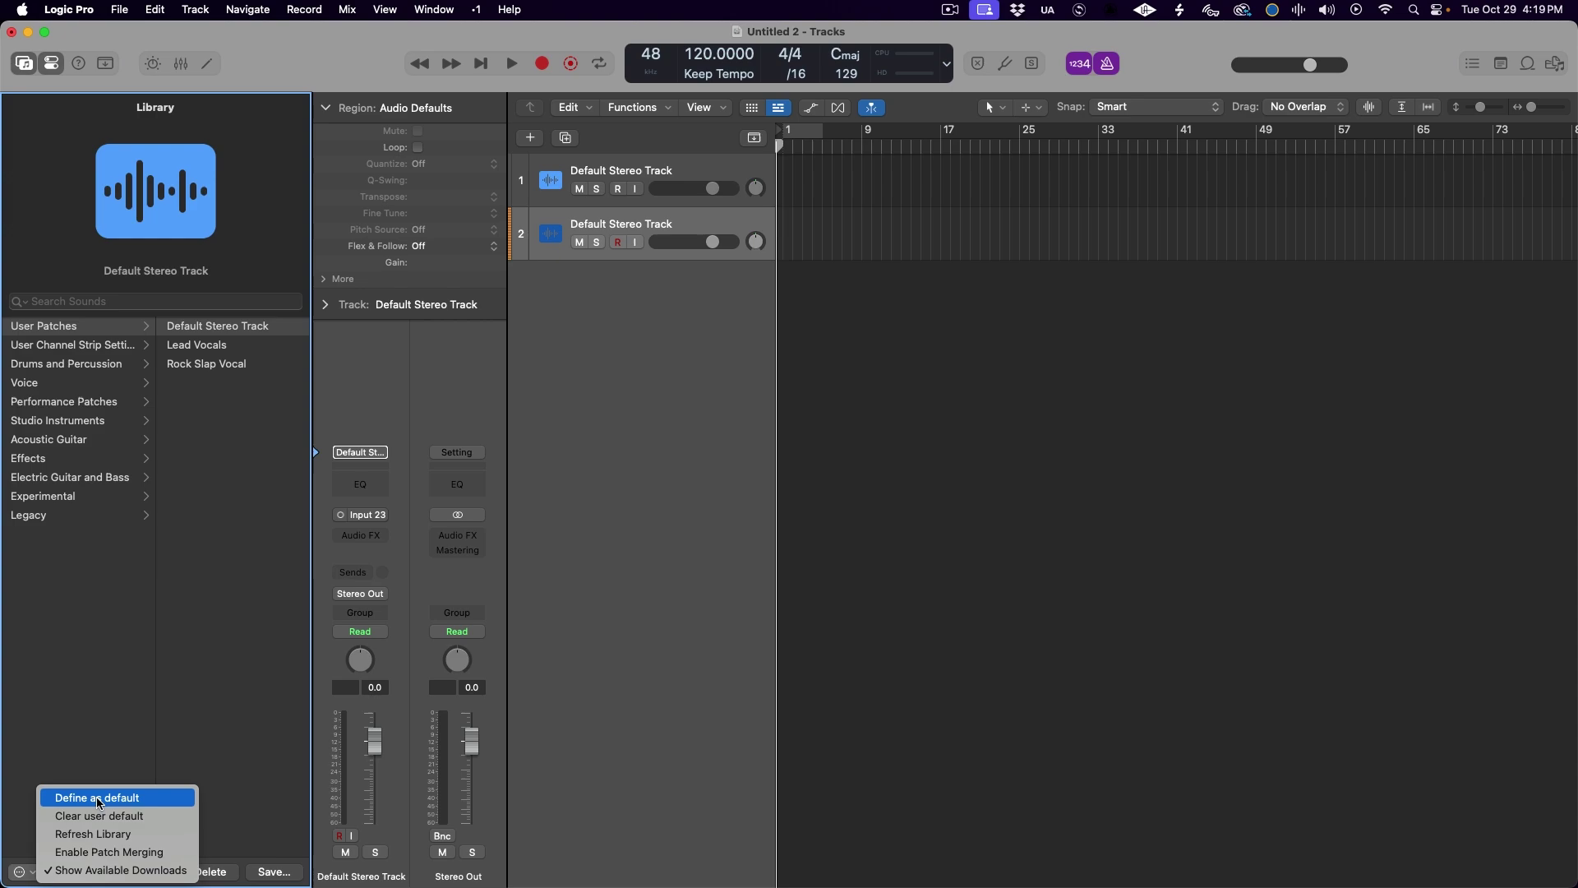
{"action": "left_click", "coordinate": [143, 802]}
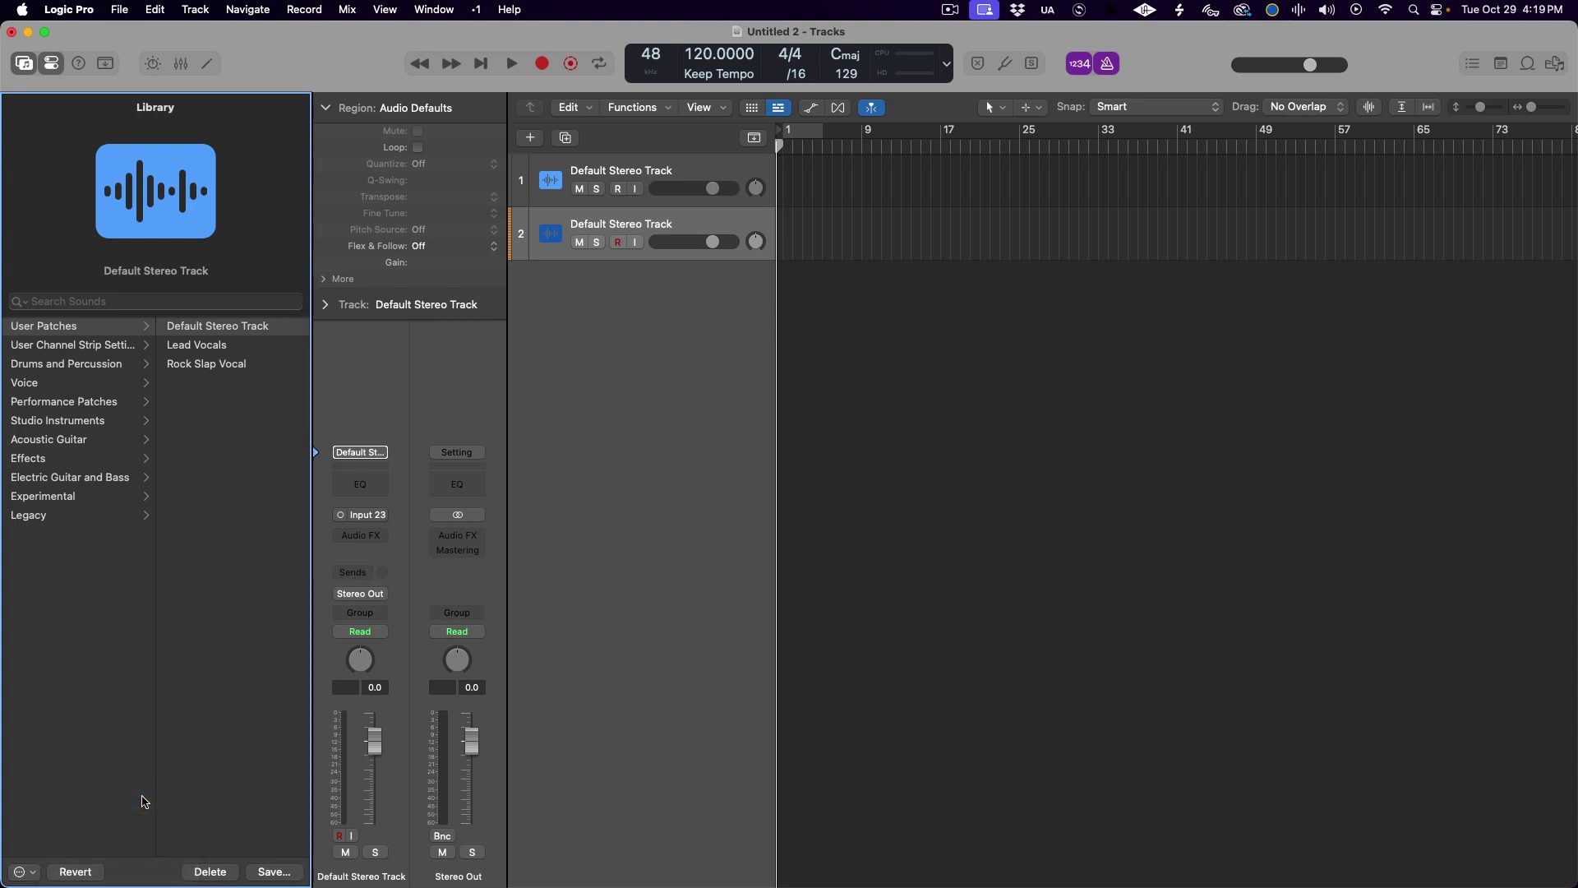
{"action": "key", "text": "alt+super+n"}
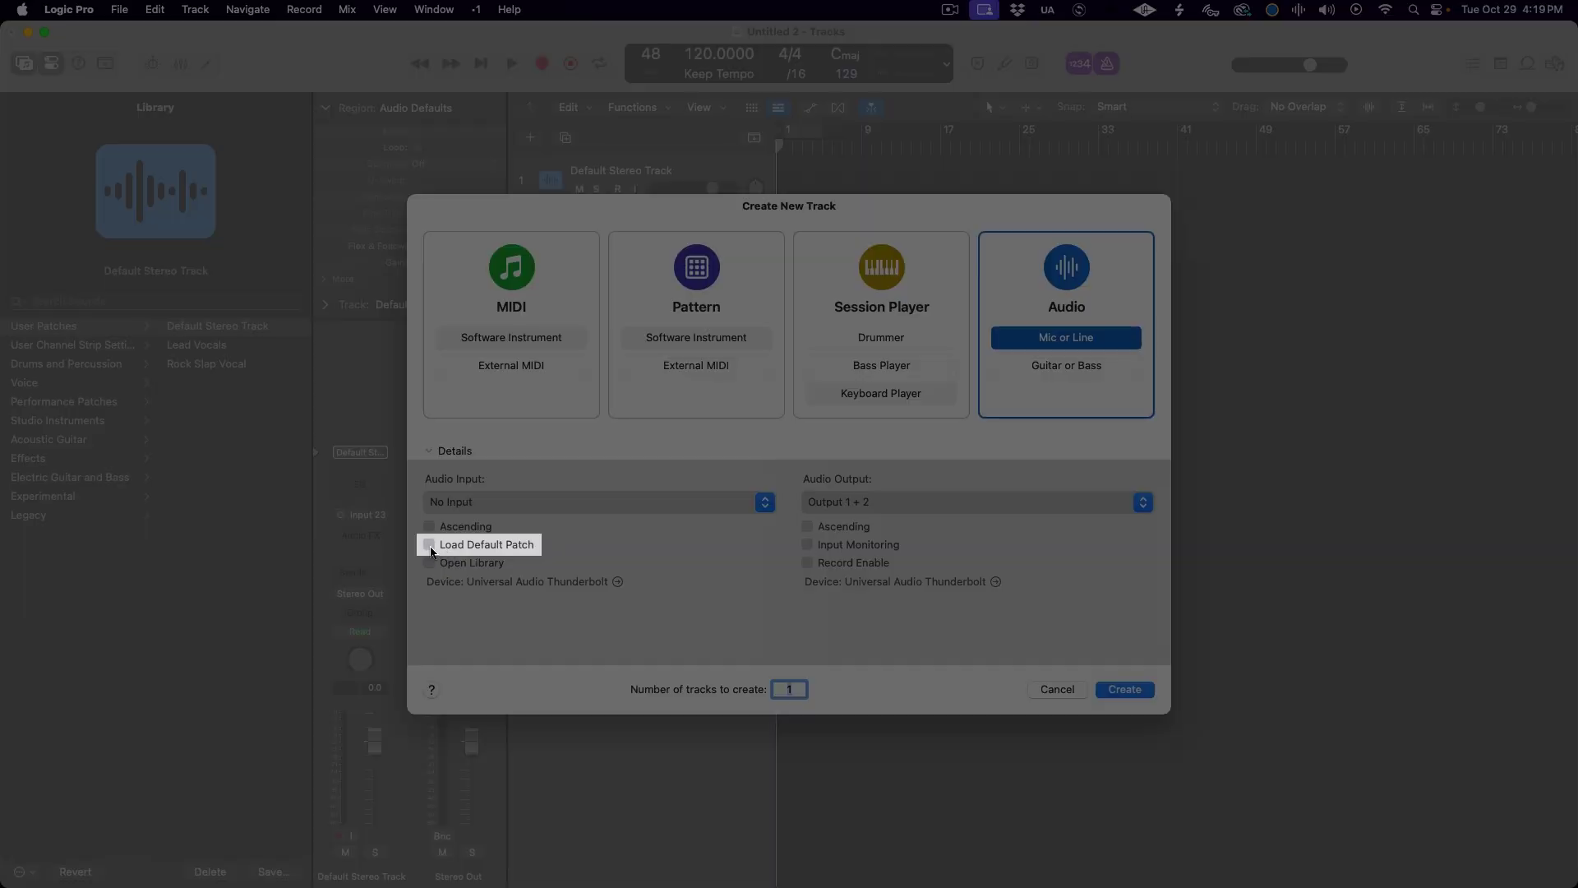
- Create a stereo audio track on Input 1 + 2 that loads the default patch
{"action": "left_click", "coordinate": [429, 546]}
{"action": "left_click", "coordinate": [633, 500]}
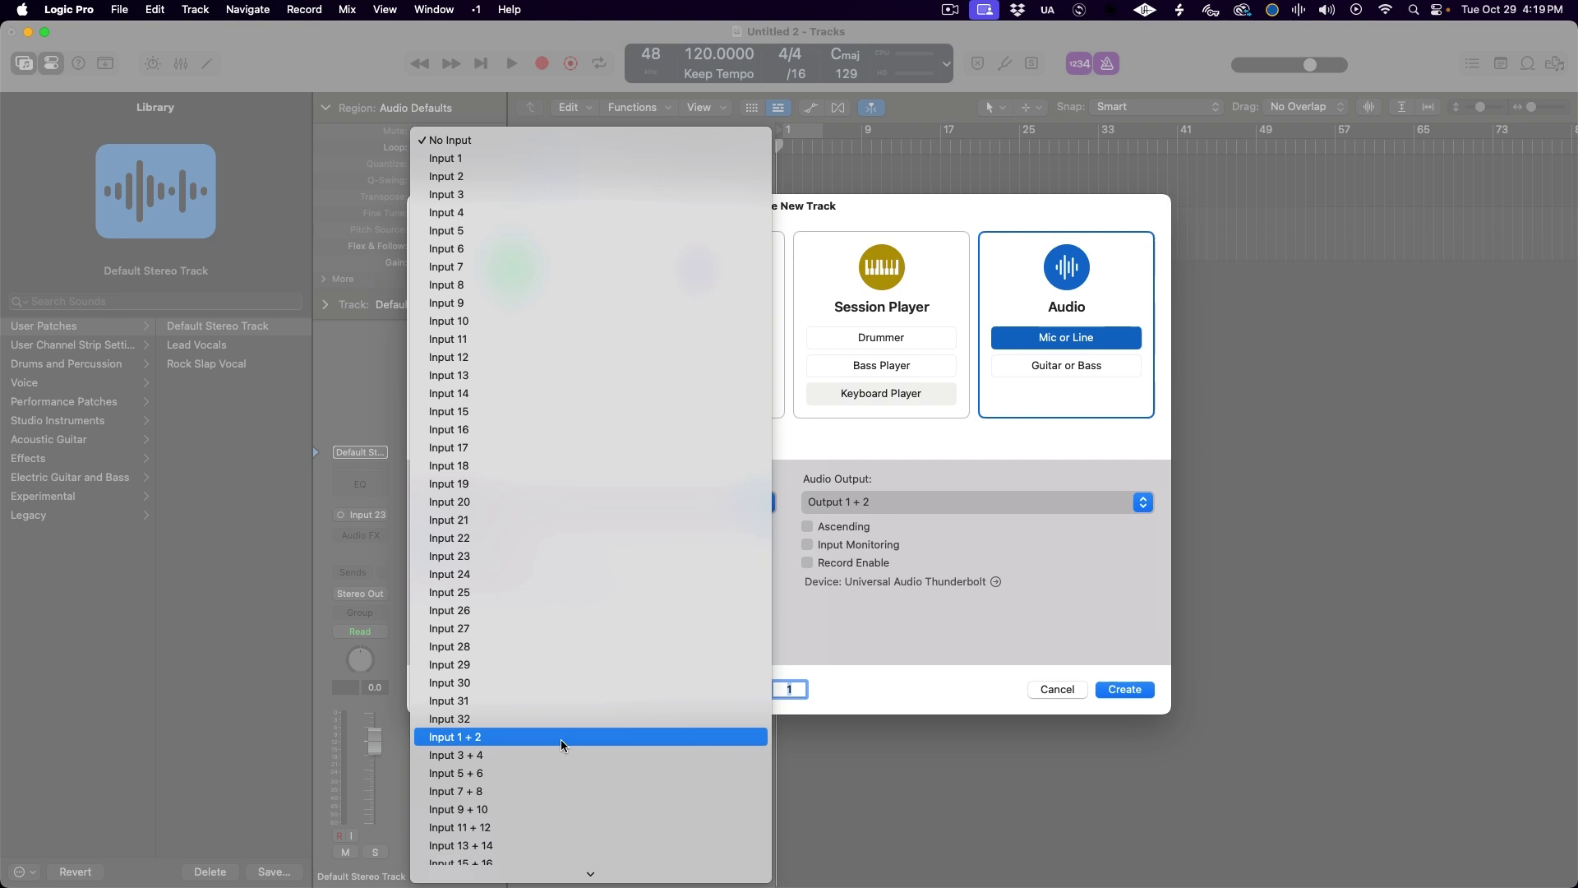
{"action": "left_click", "coordinate": [560, 738]}
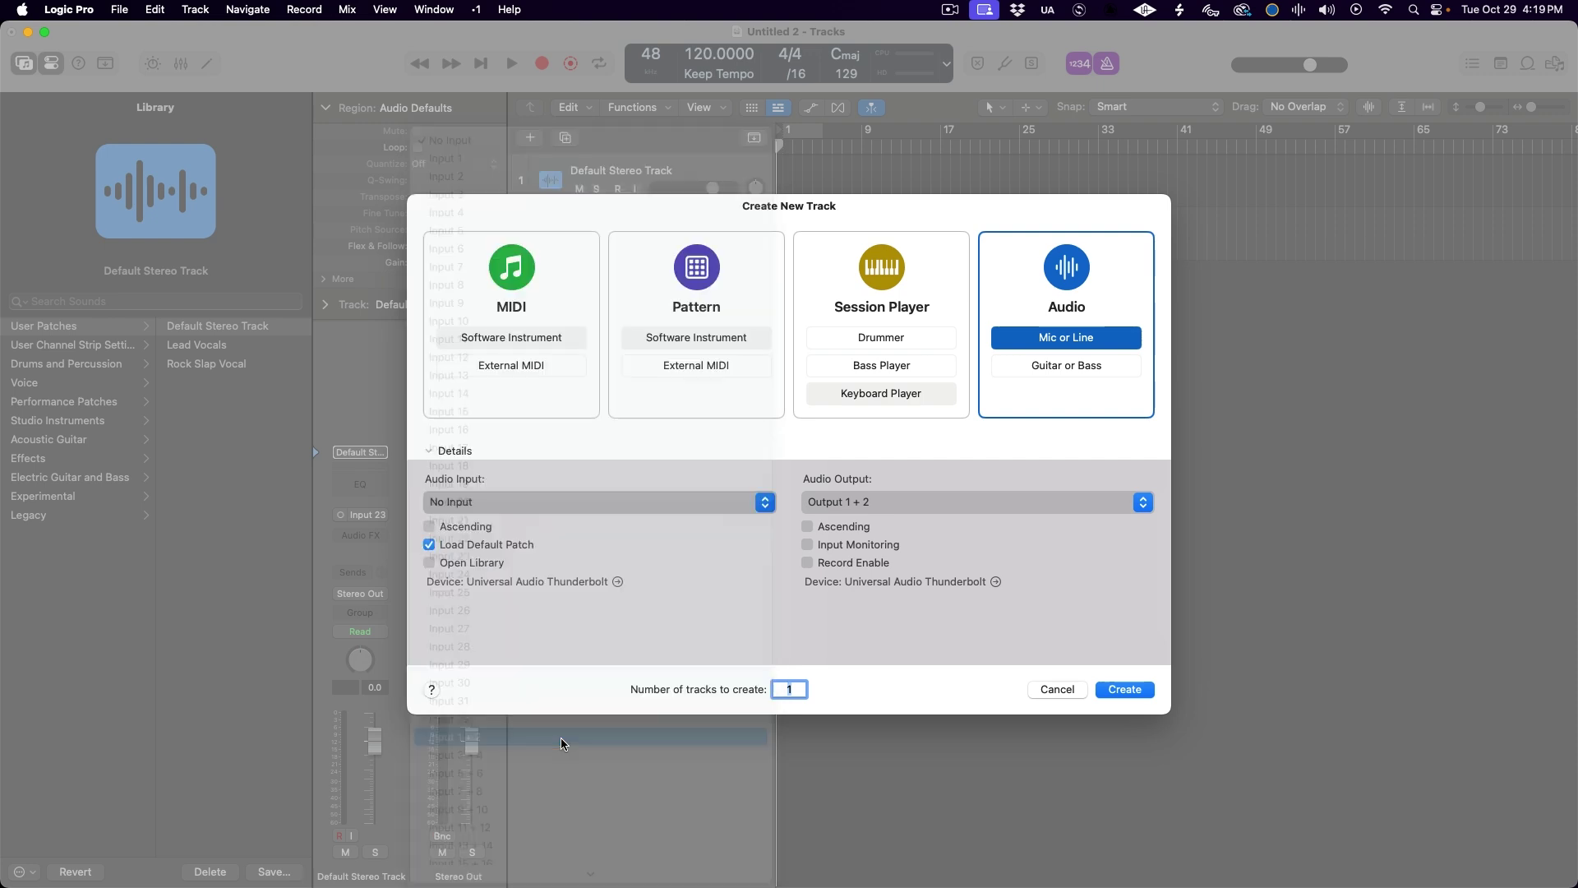
{"action": "left_click", "coordinate": [1149, 690]}
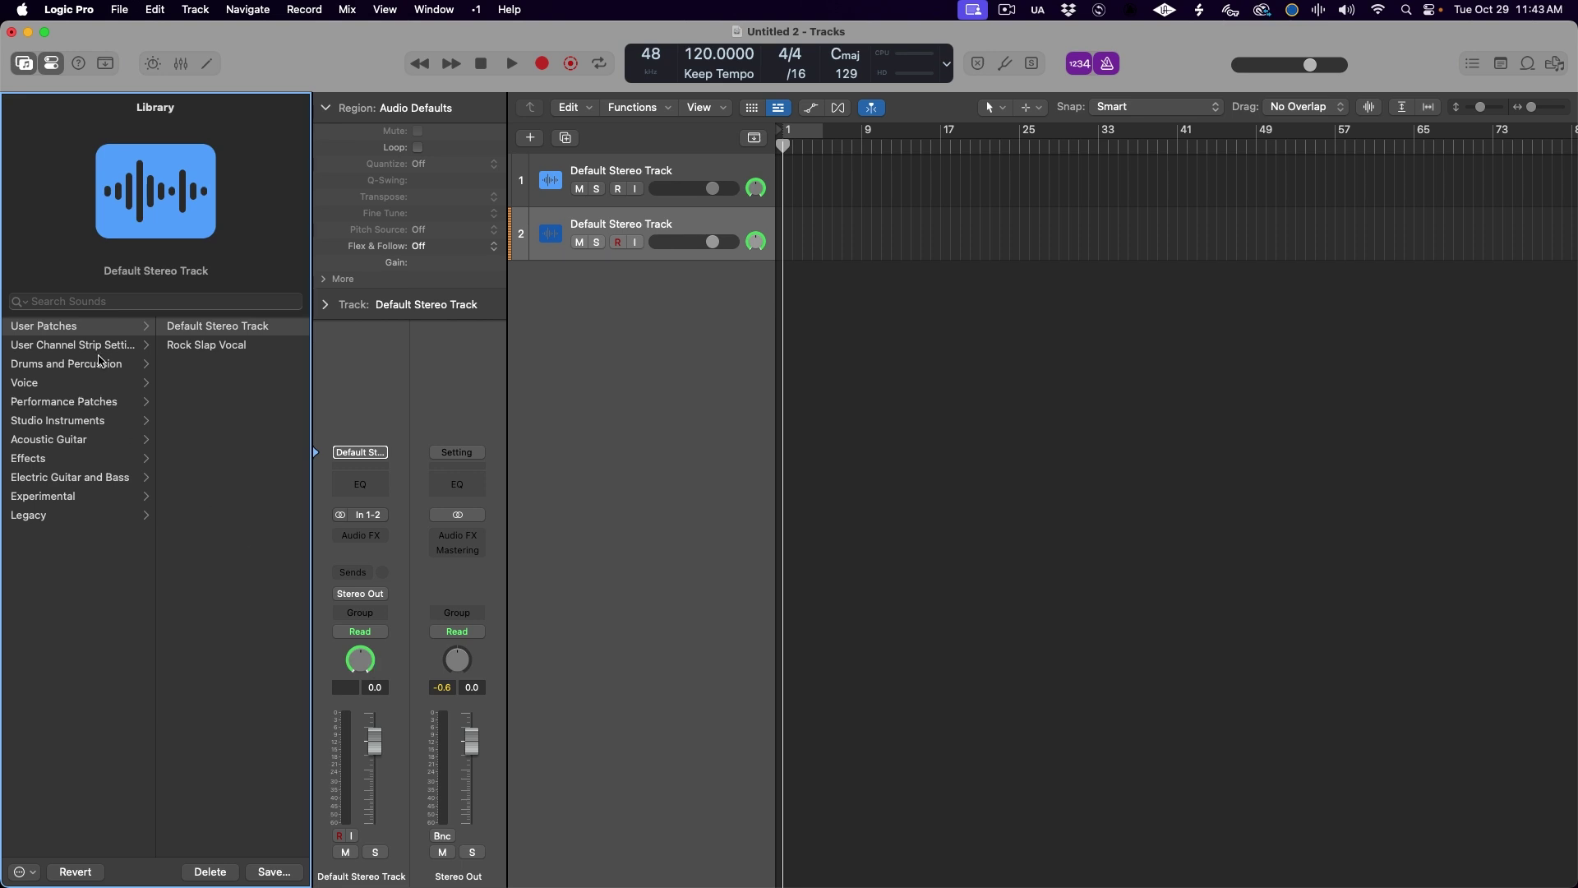
- Save the channel strip setting as 'Default Stereo Track Test'
{"action": "left_click", "coordinate": [101, 349]}
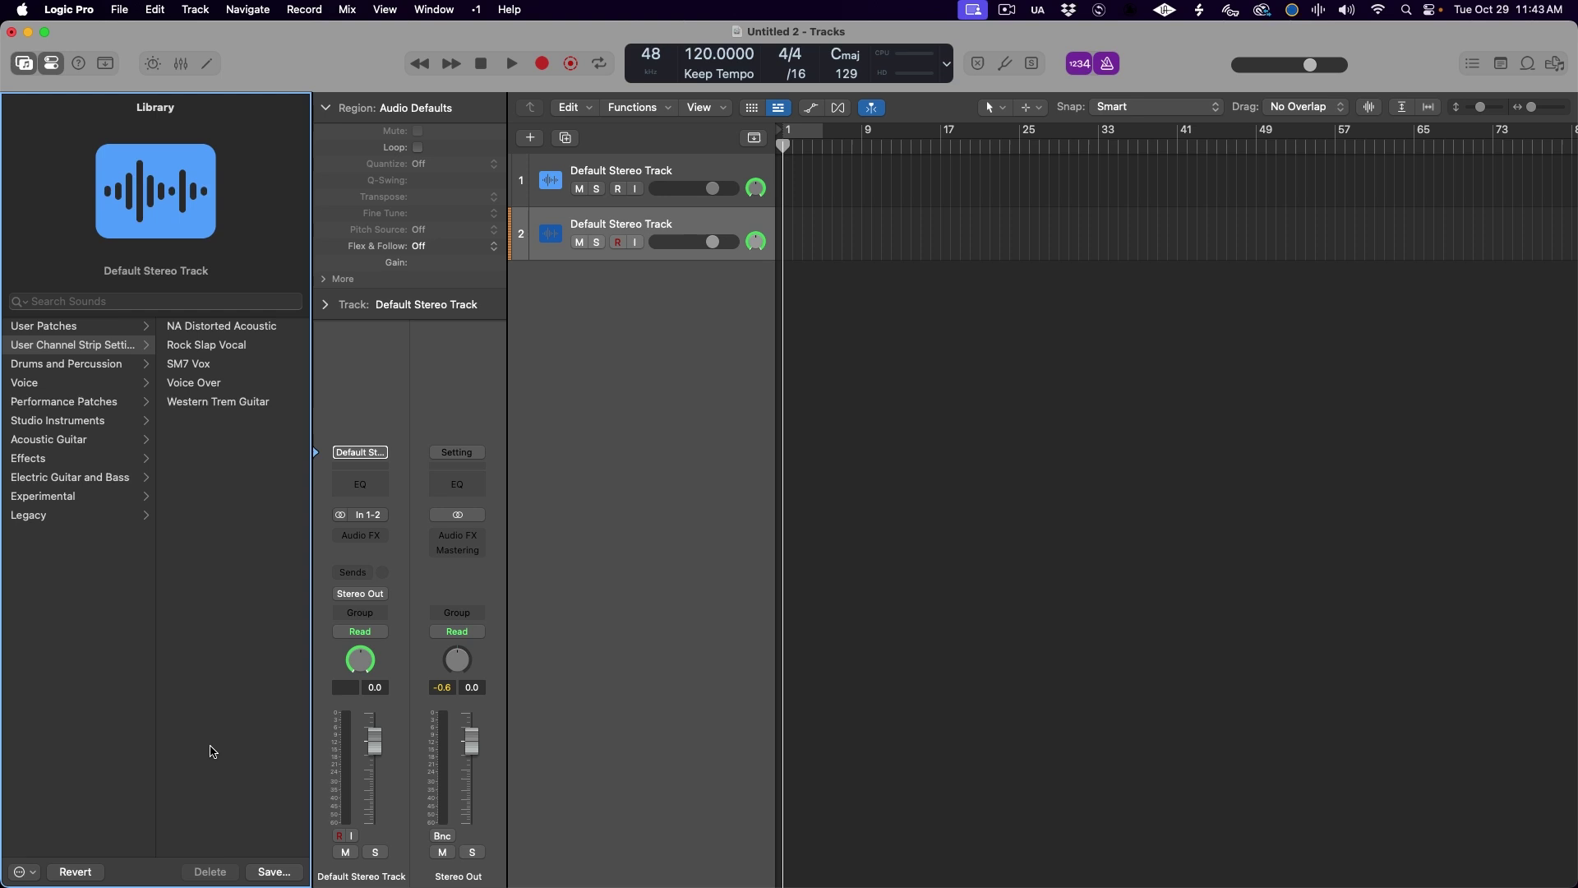
{"action": "left_click", "coordinate": [366, 453]}
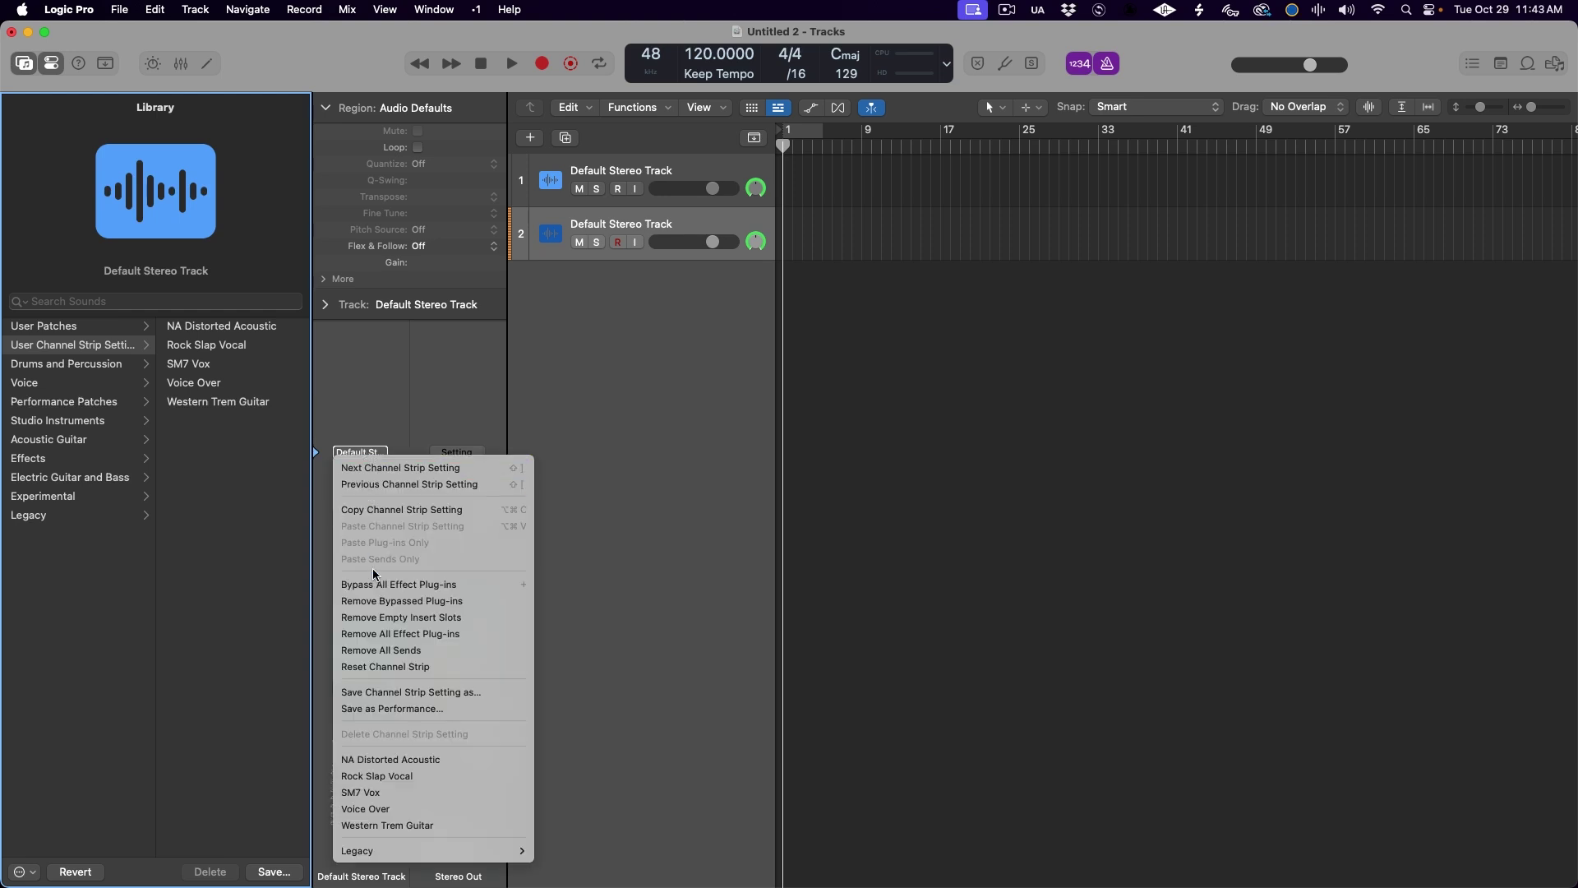
{"action": "left_click", "coordinate": [391, 694]}
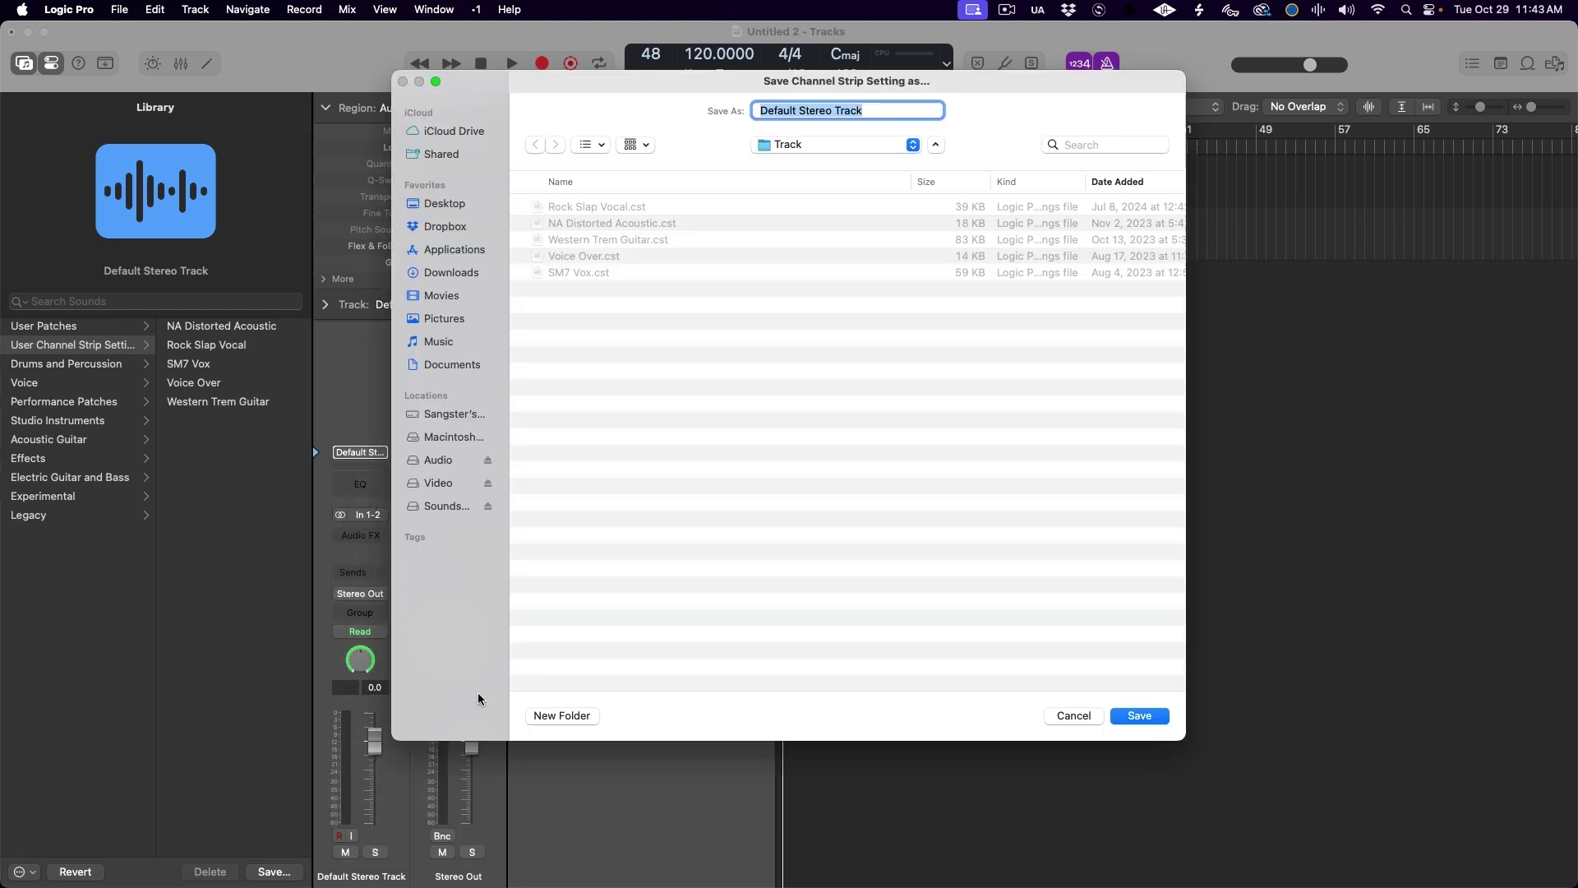
{"action": "left_click", "coordinate": [872, 110]}
{"action": "type", "text": "T"}
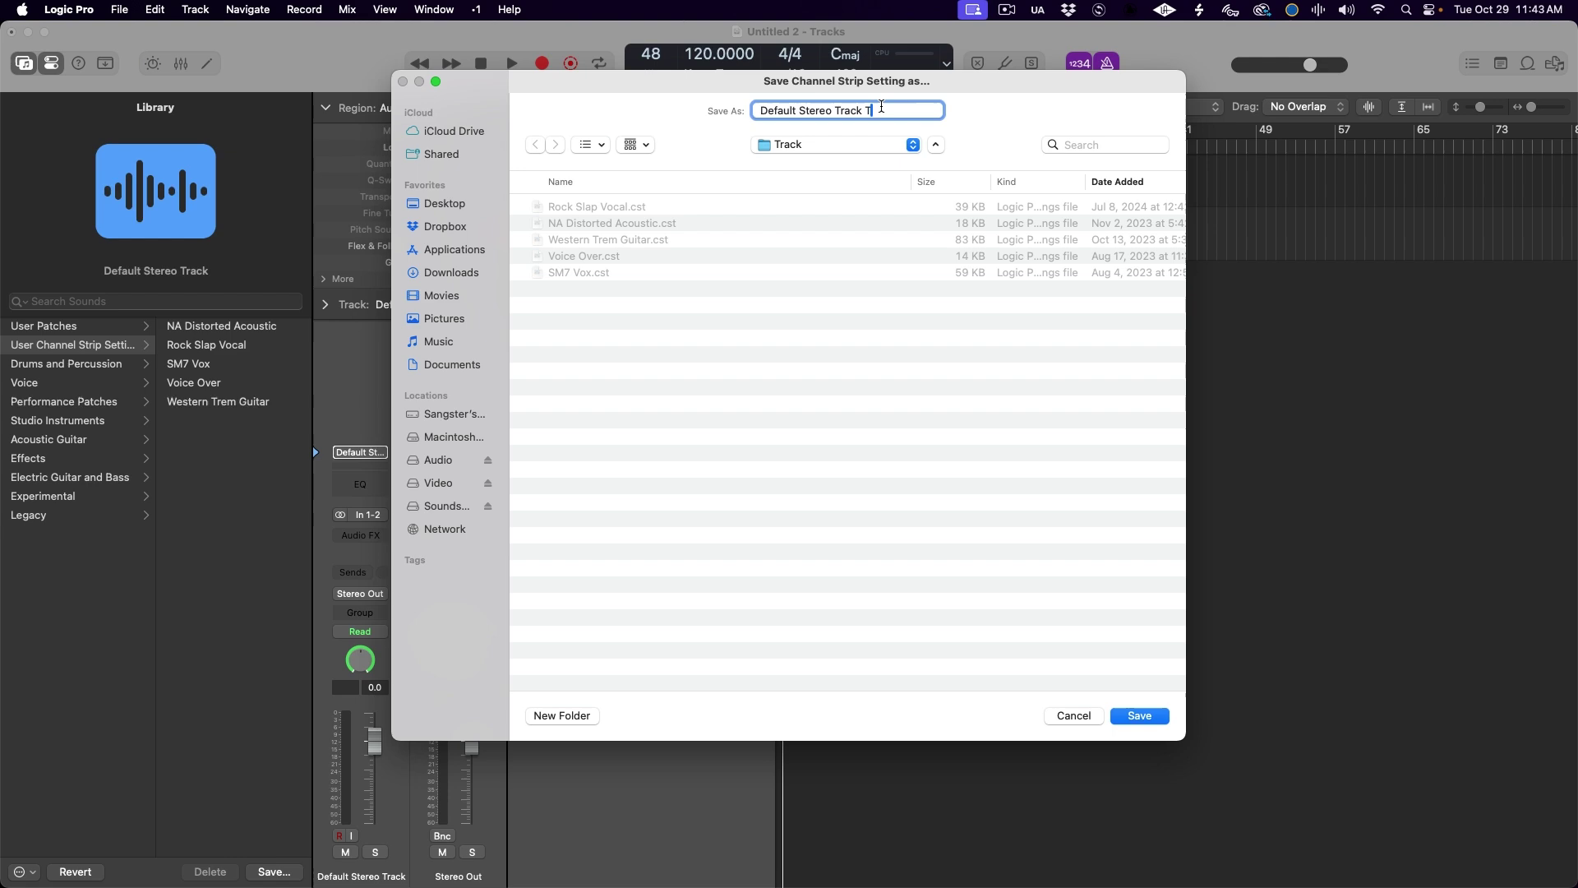
{"action": "type", "text": "est"}
{"action": "key", "text": "Return"}
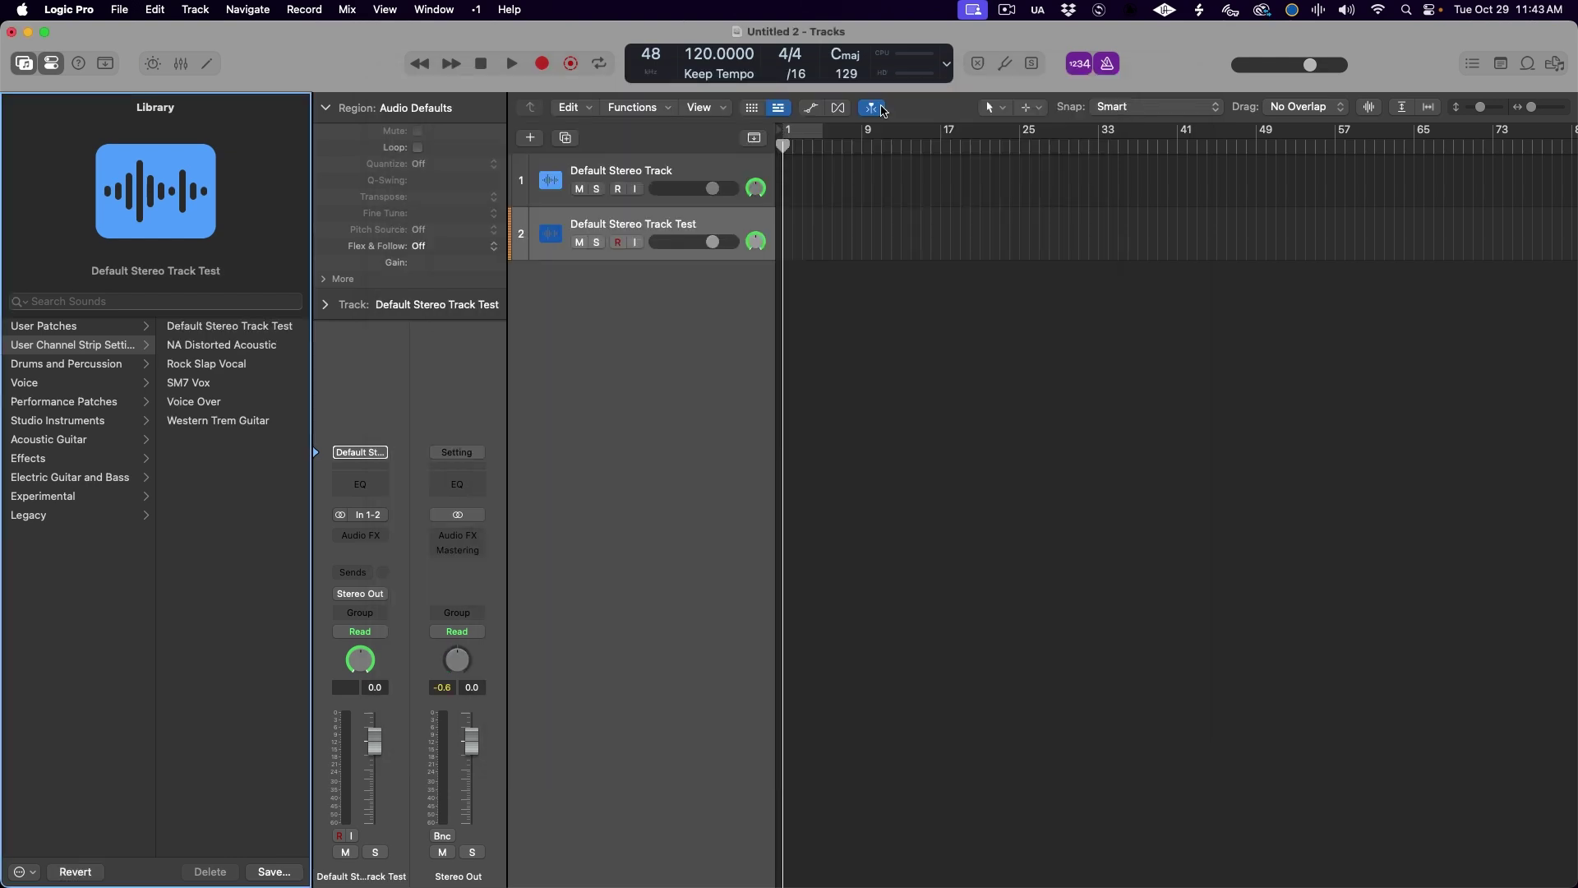
- Add a new empty audio track, Audio 3
{"action": "left_click", "coordinate": [530, 137]}
{"action": "left_click", "coordinate": [1125, 689]}
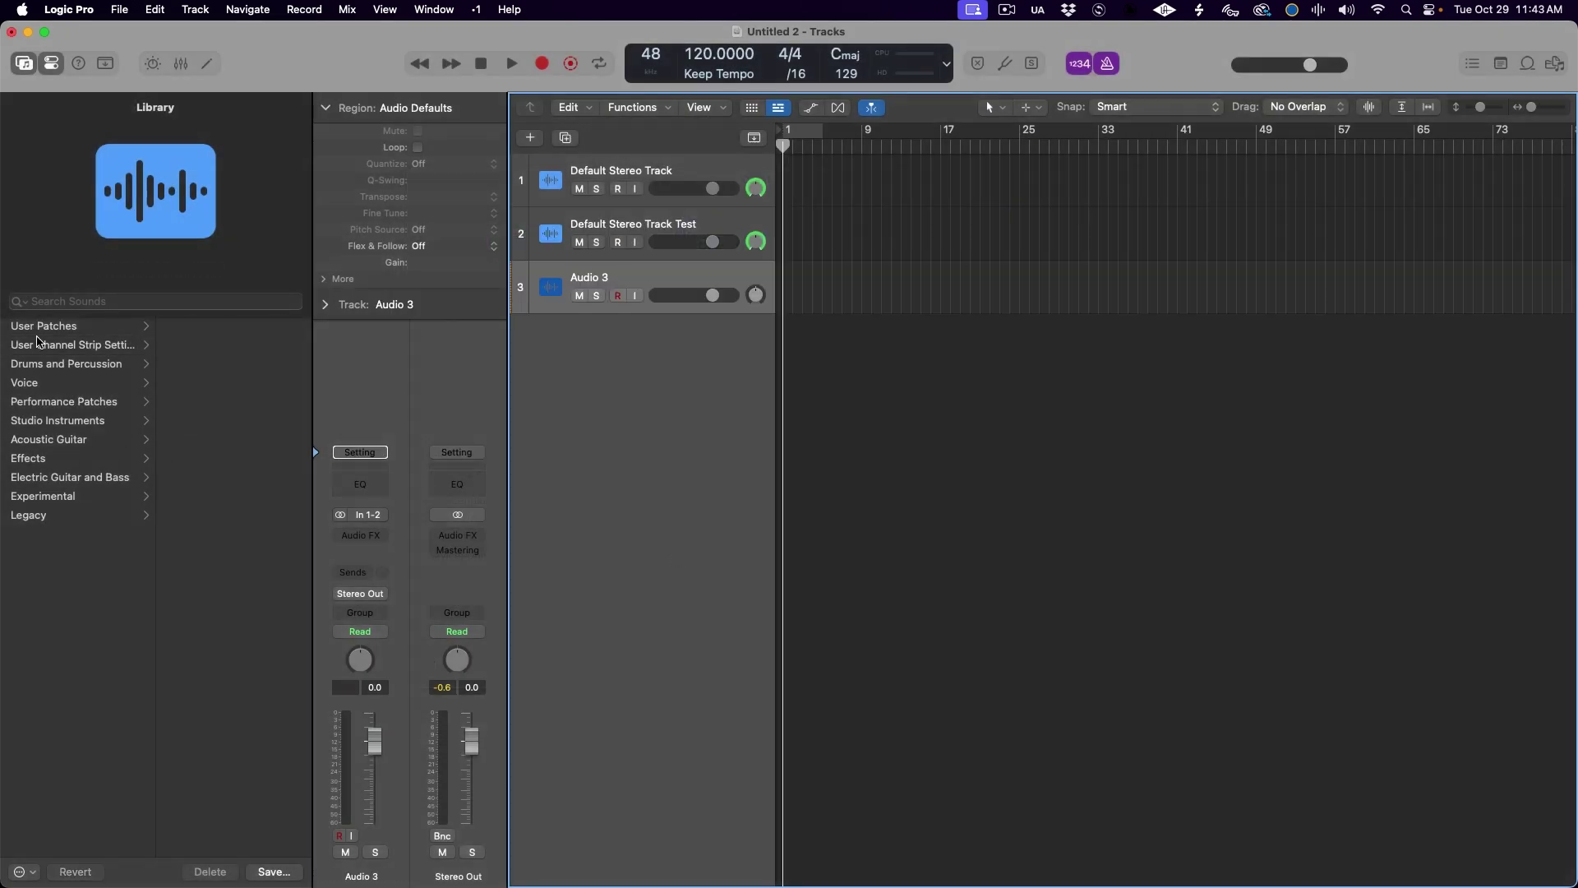
{"action": "left_click", "coordinate": [47, 349]}
- Apply the Default Stereo Track Test channel strip setting to track 3
{"action": "left_click", "coordinate": [180, 326]}
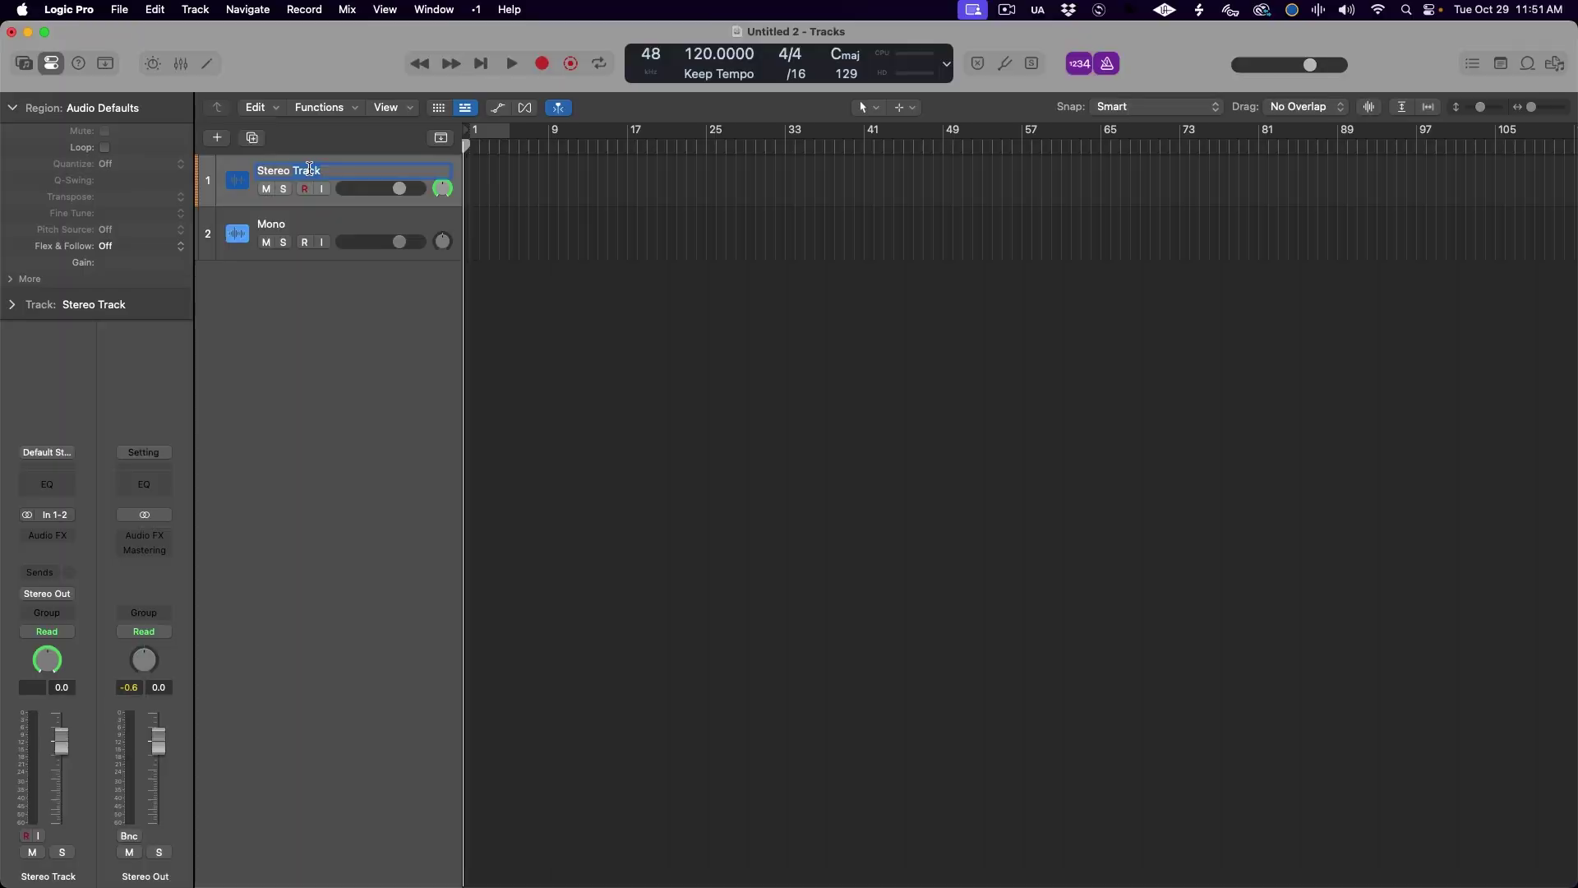
- Rename the tracks to 'Stereo Audio' and 'Mono Audio'
{"action": "type", "text": "Audio"}
{"action": "key", "text": "Return"}
{"action": "double_click", "coordinate": [304, 222]}
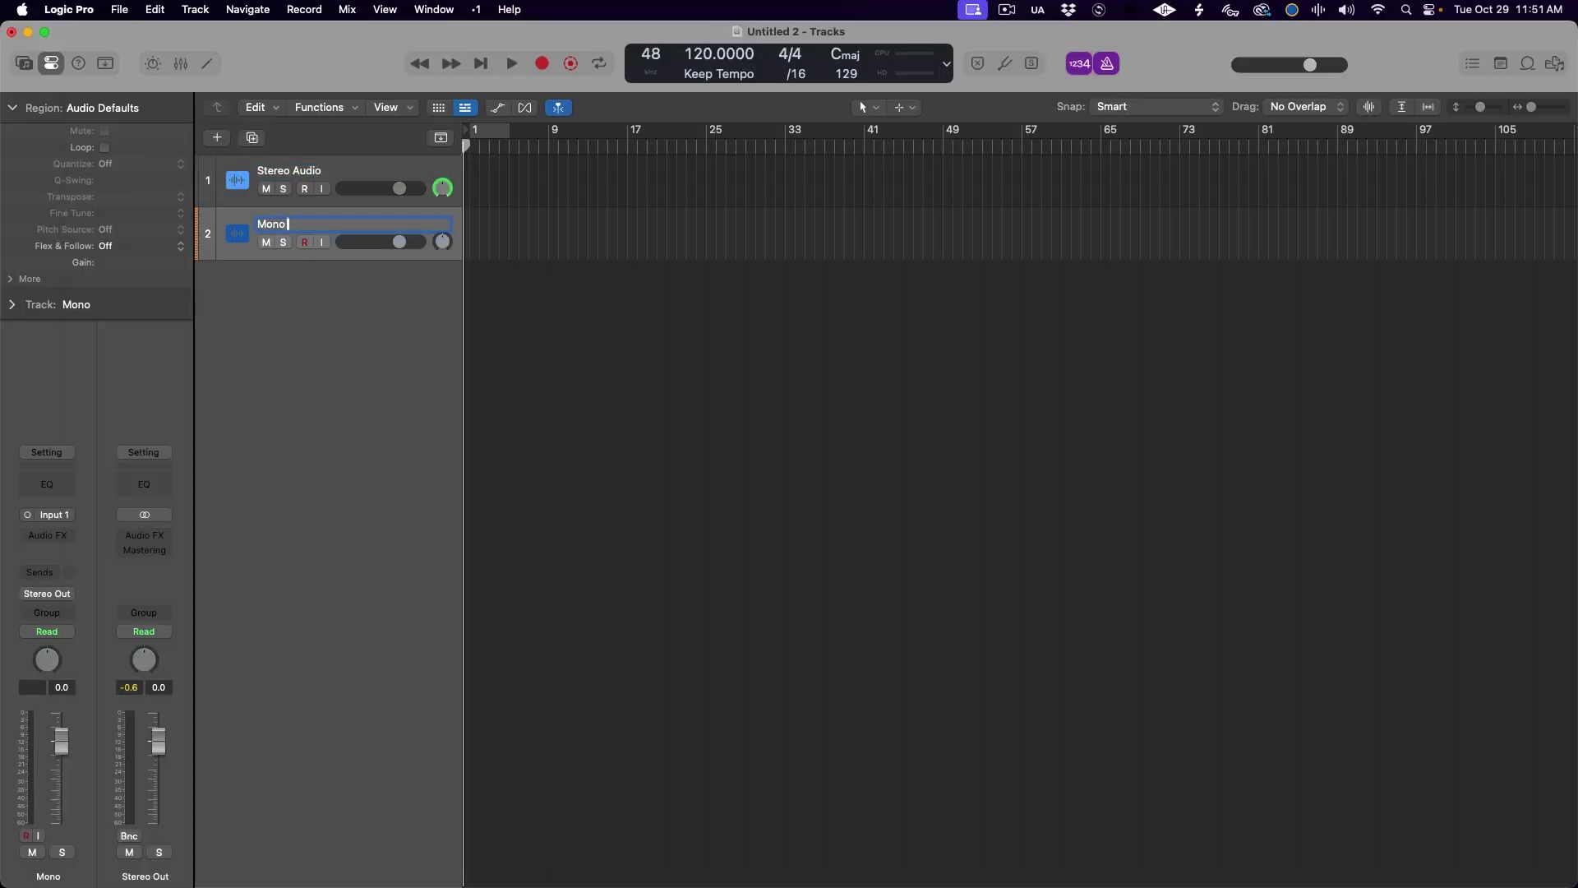
{"action": "type", "text": "Audio"}
{"action": "key", "text": "Return"}
- Add a MIDI software instrument track on an Empty Channel Strip and close the Library
{"action": "left_click", "coordinate": [219, 138]}
{"action": "left_click", "coordinate": [502, 345]}
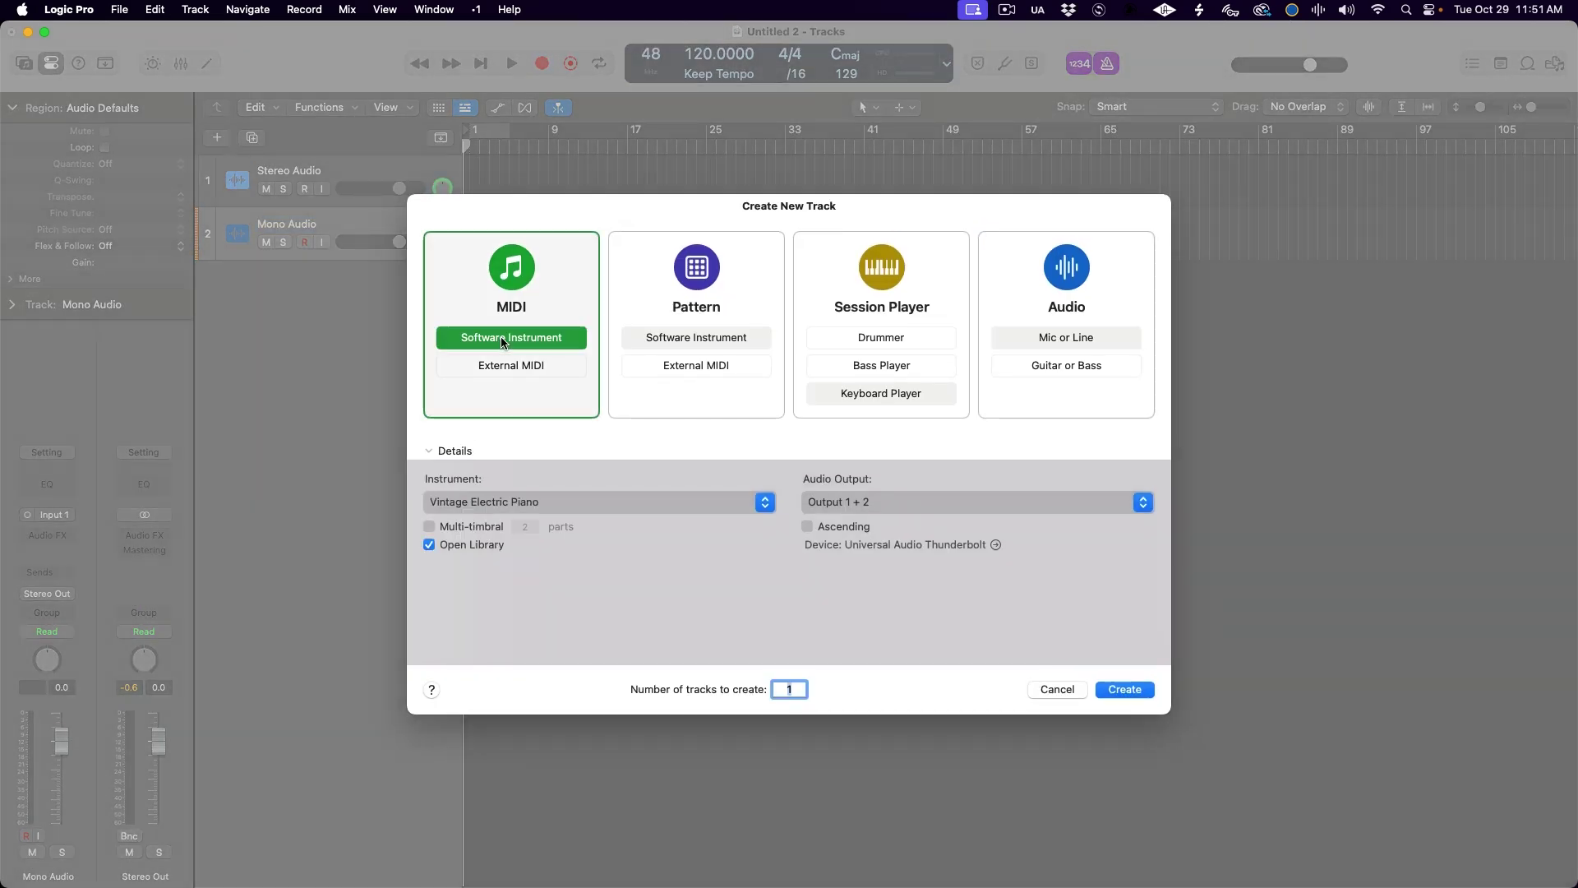
{"action": "left_click", "coordinate": [500, 502]}
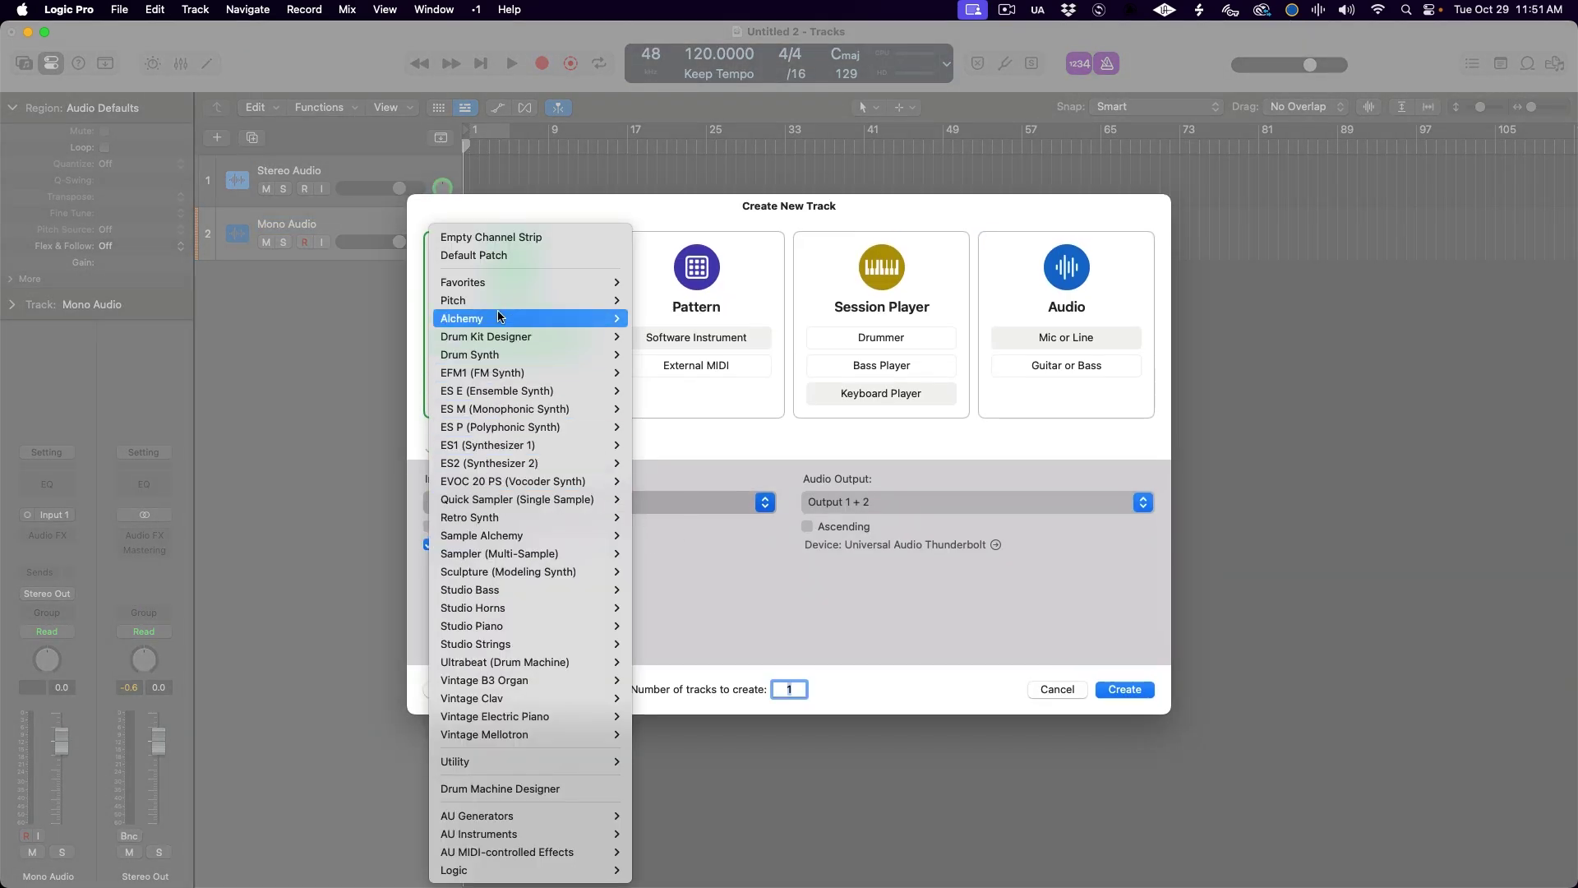
{"action": "left_click", "coordinate": [527, 238]}
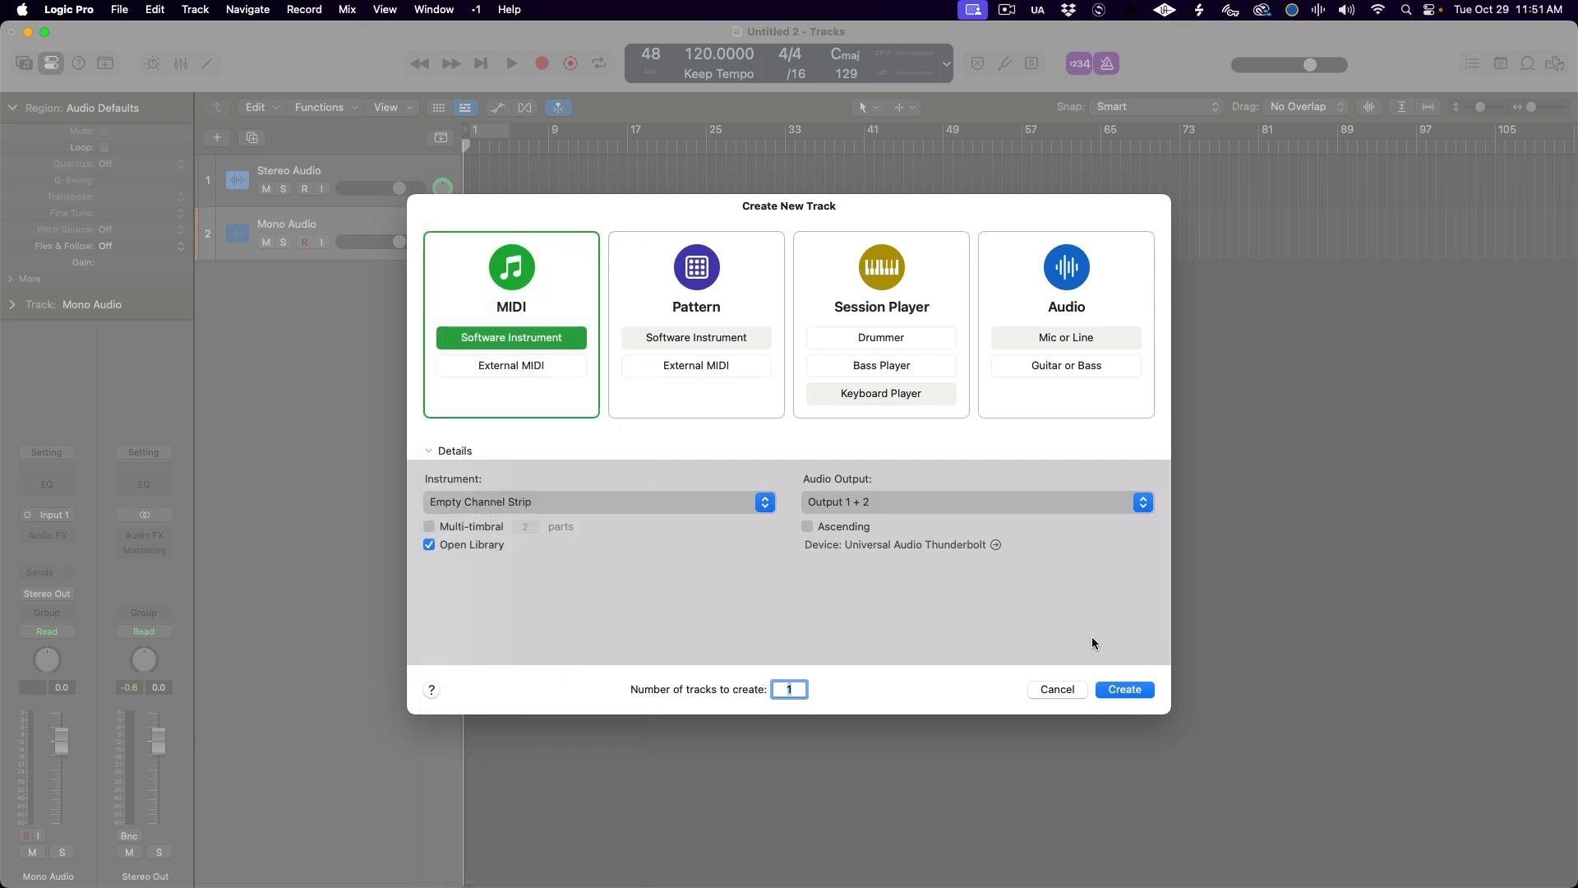
{"action": "left_click", "coordinate": [1126, 690]}
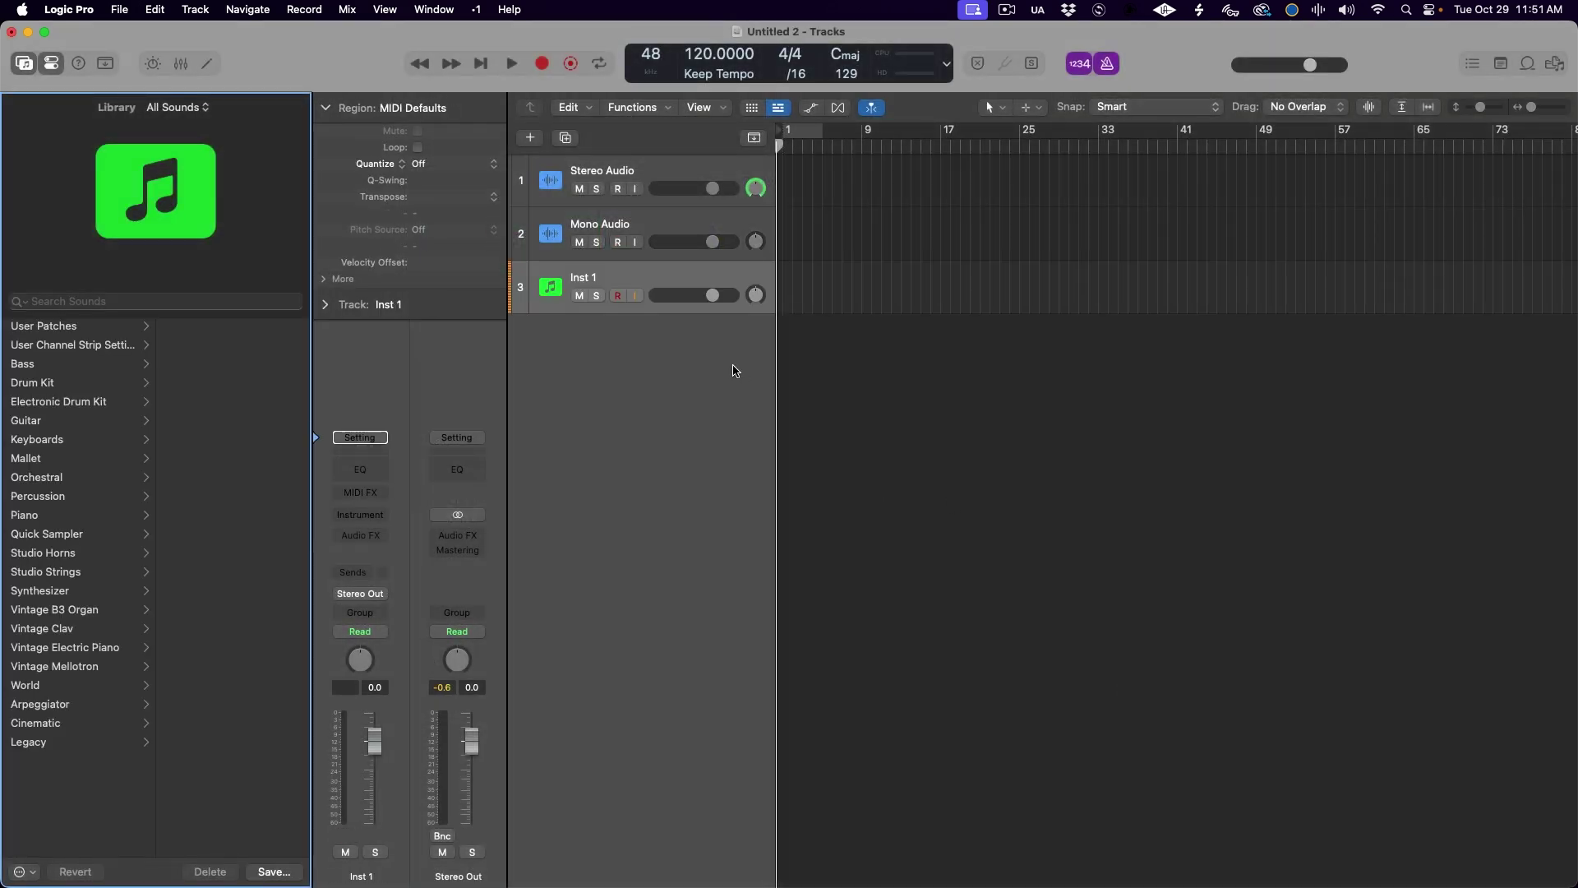
{"action": "left_click", "coordinate": [28, 69]}
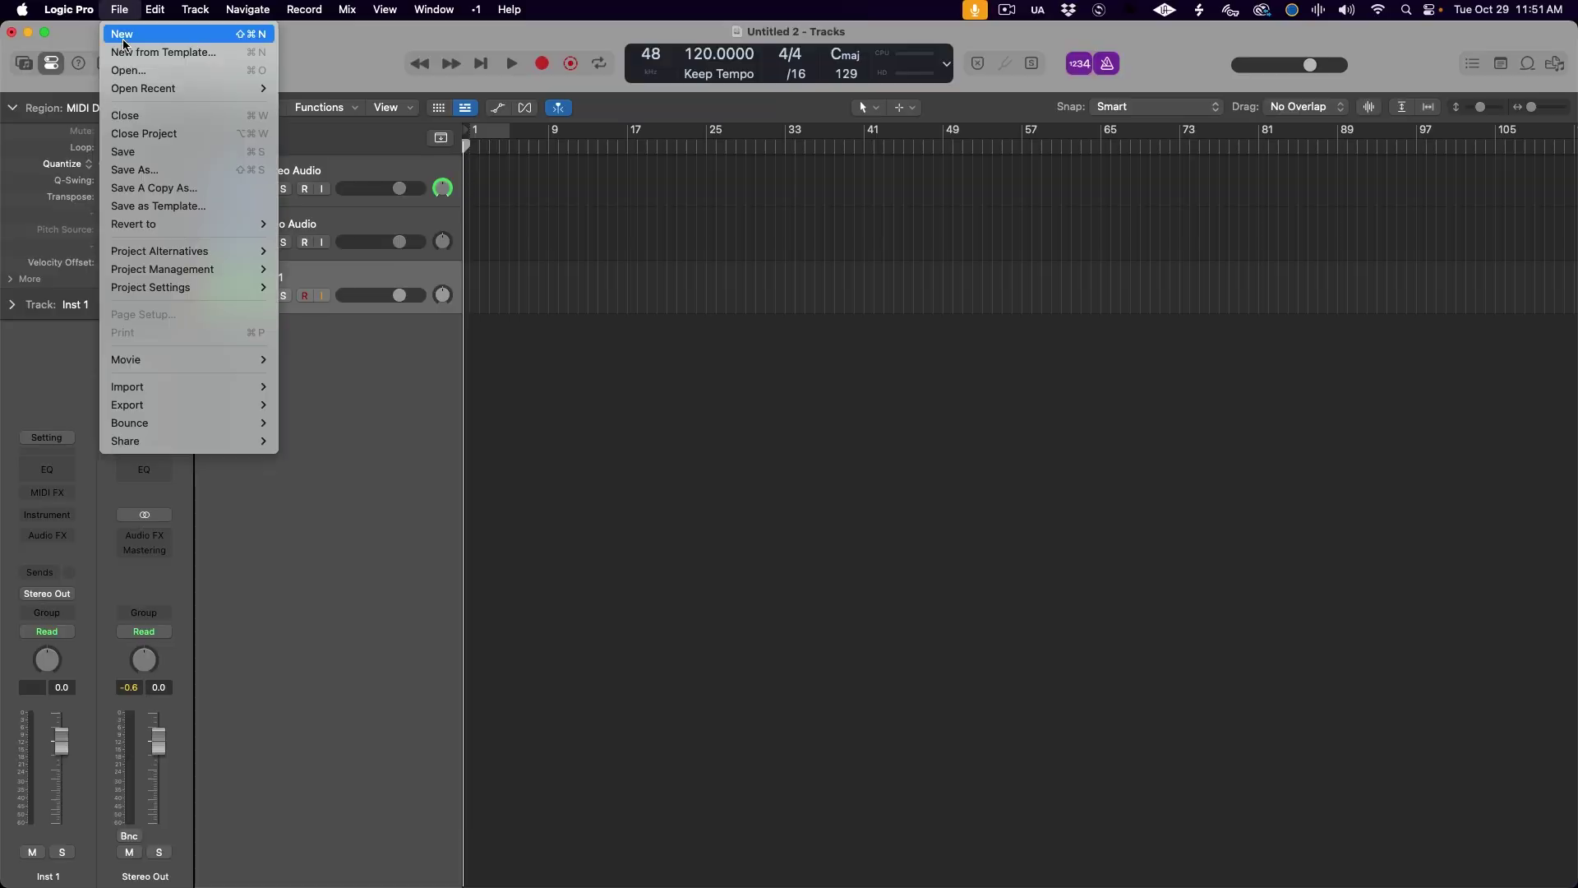
- Save the three-track project as a custom starting template via Save as Template
{"action": "left_click", "coordinate": [224, 205]}
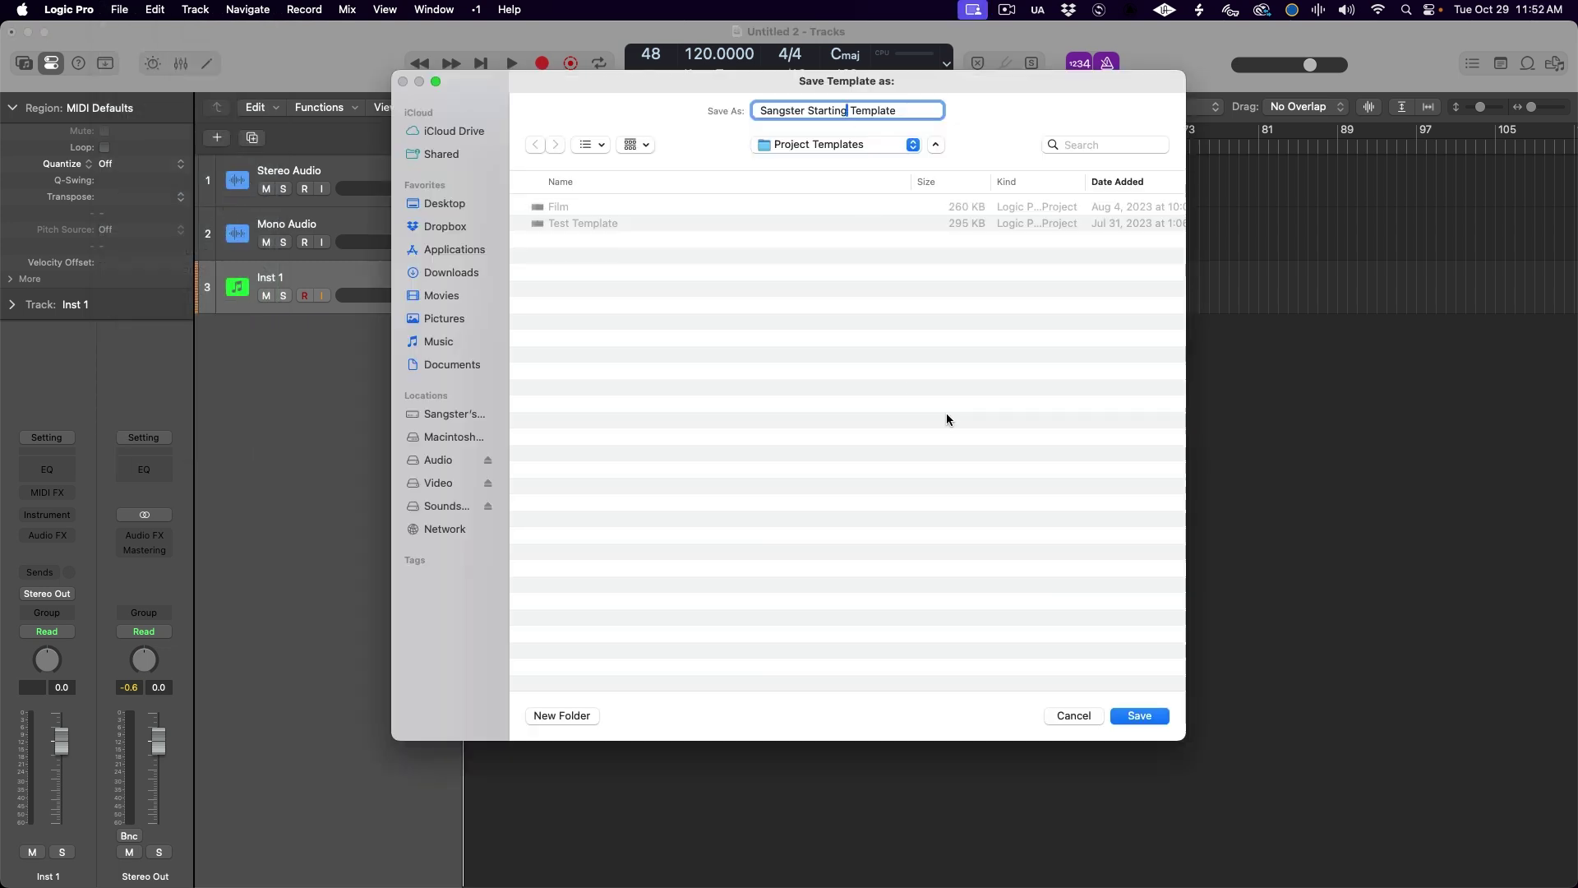
{"action": "left_click", "coordinate": [1146, 717]}
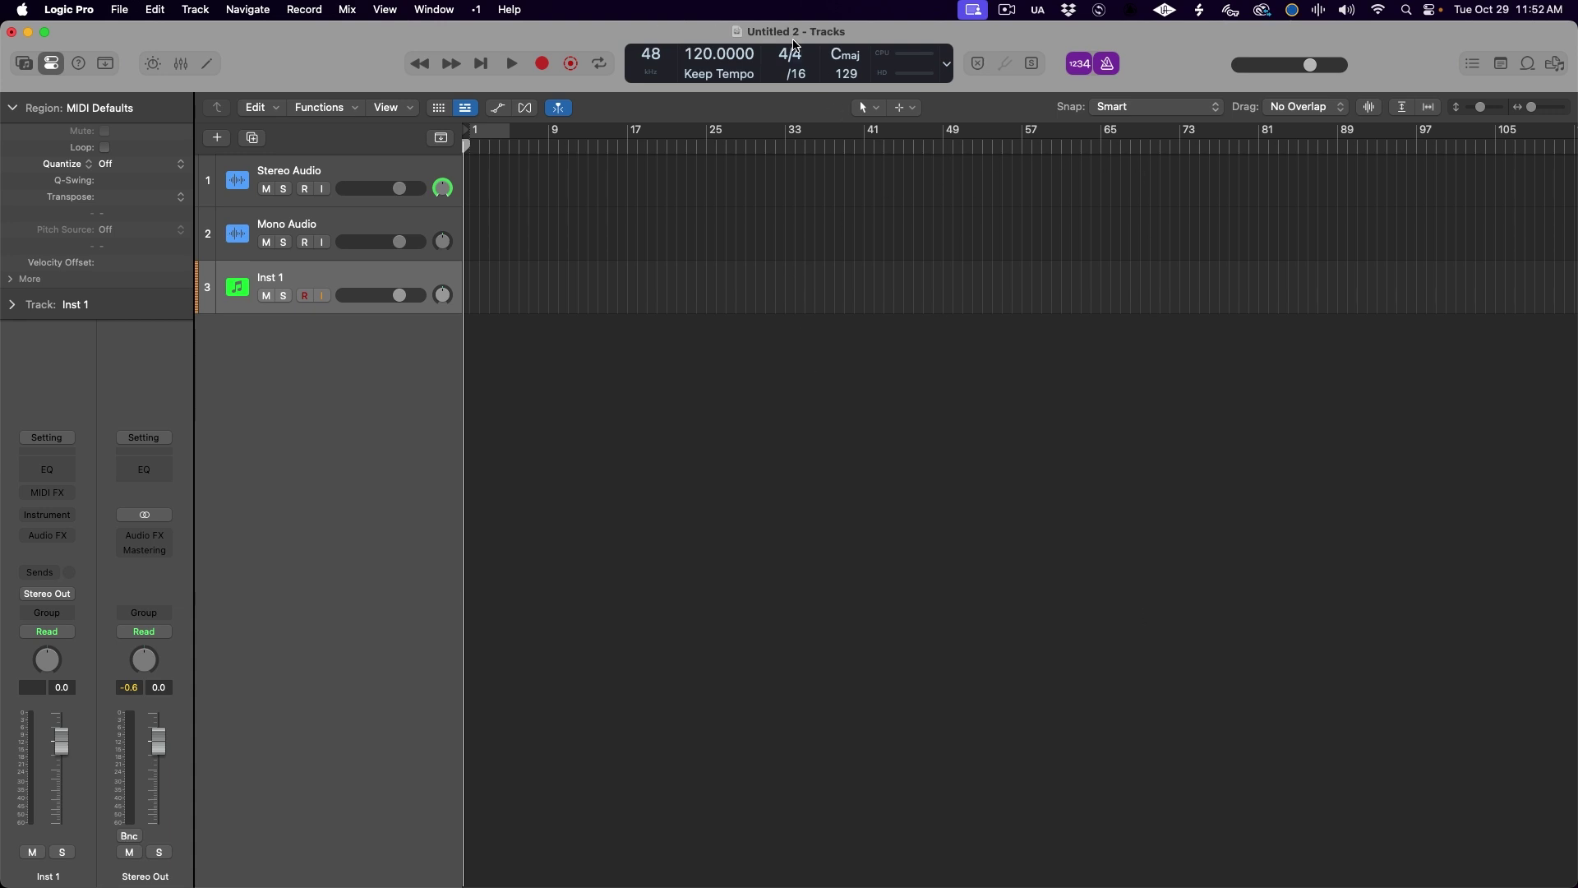
- Close the project and start a new one from the custom template under My Templates
{"action": "left_click", "coordinate": [11, 32]}
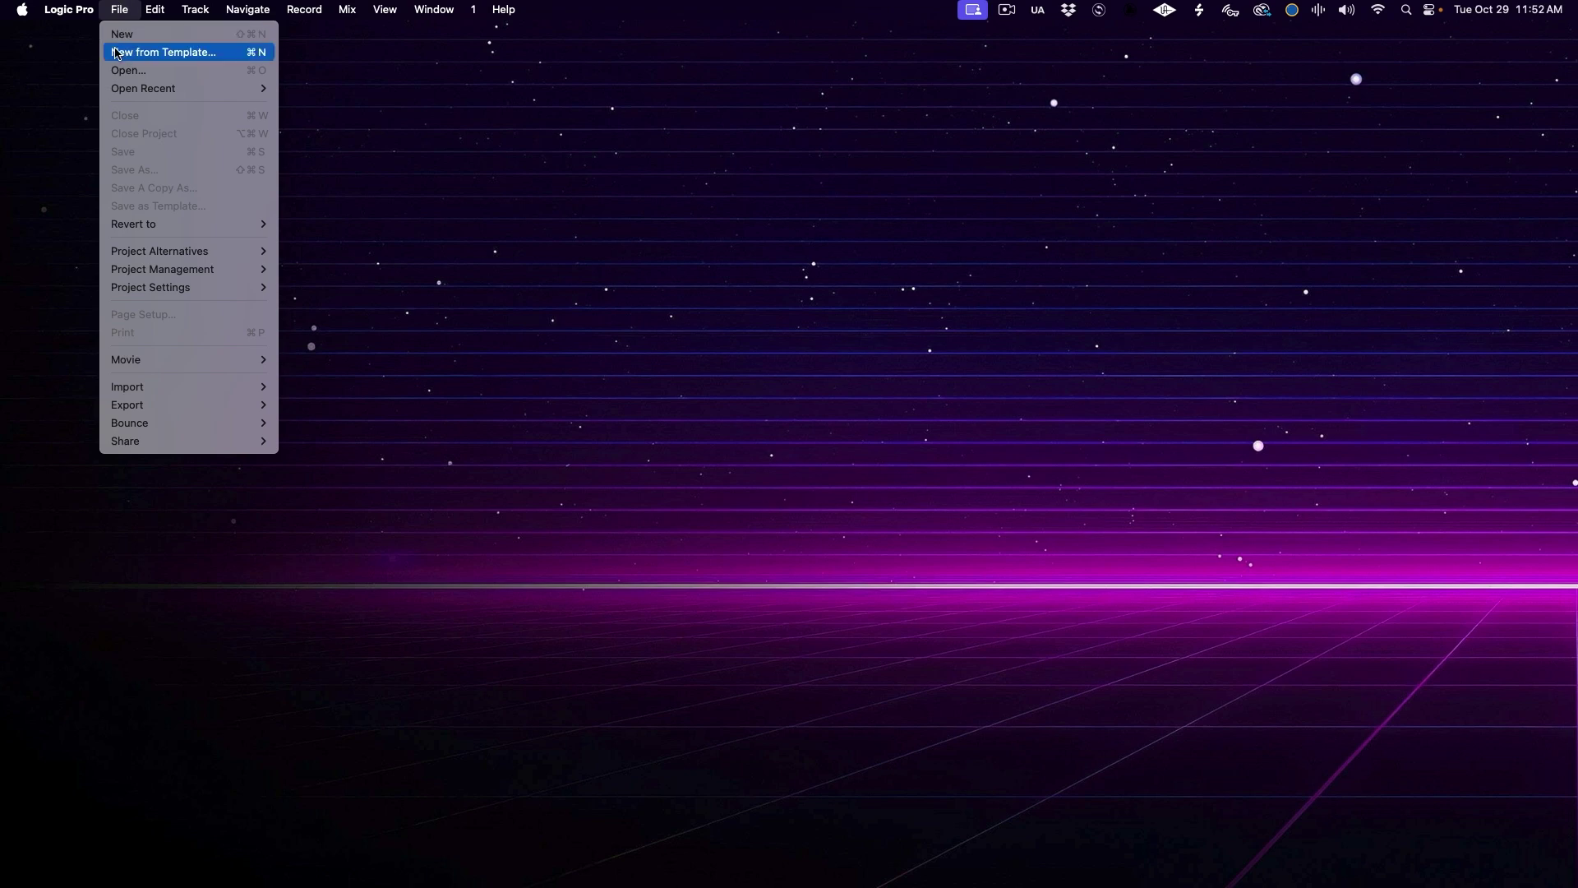
{"action": "left_click", "coordinate": [174, 53]}
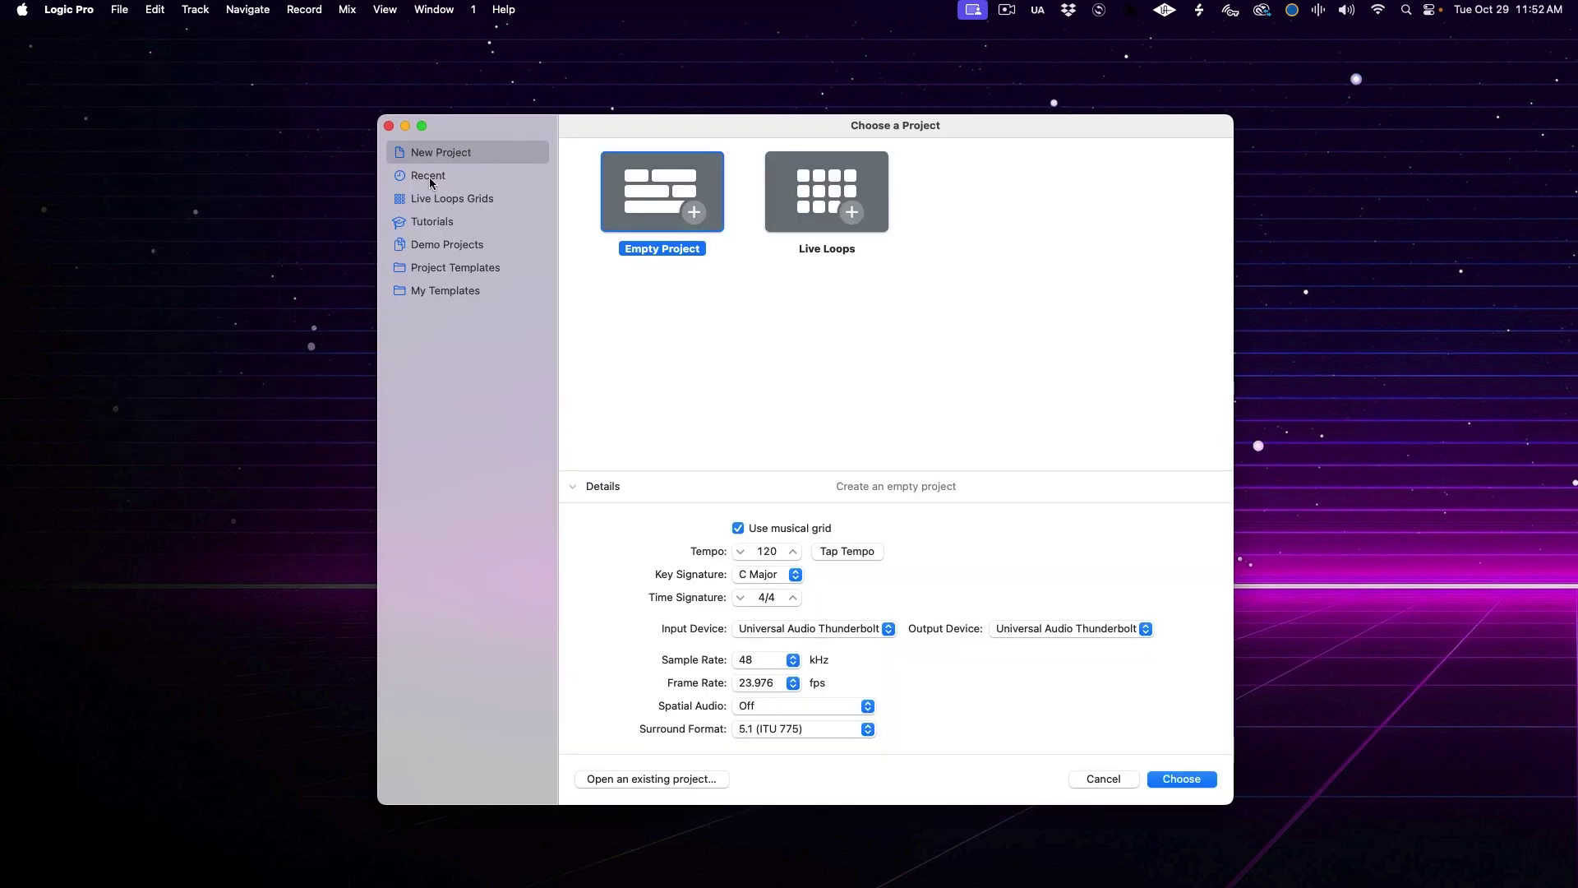
{"action": "left_click", "coordinate": [431, 292]}
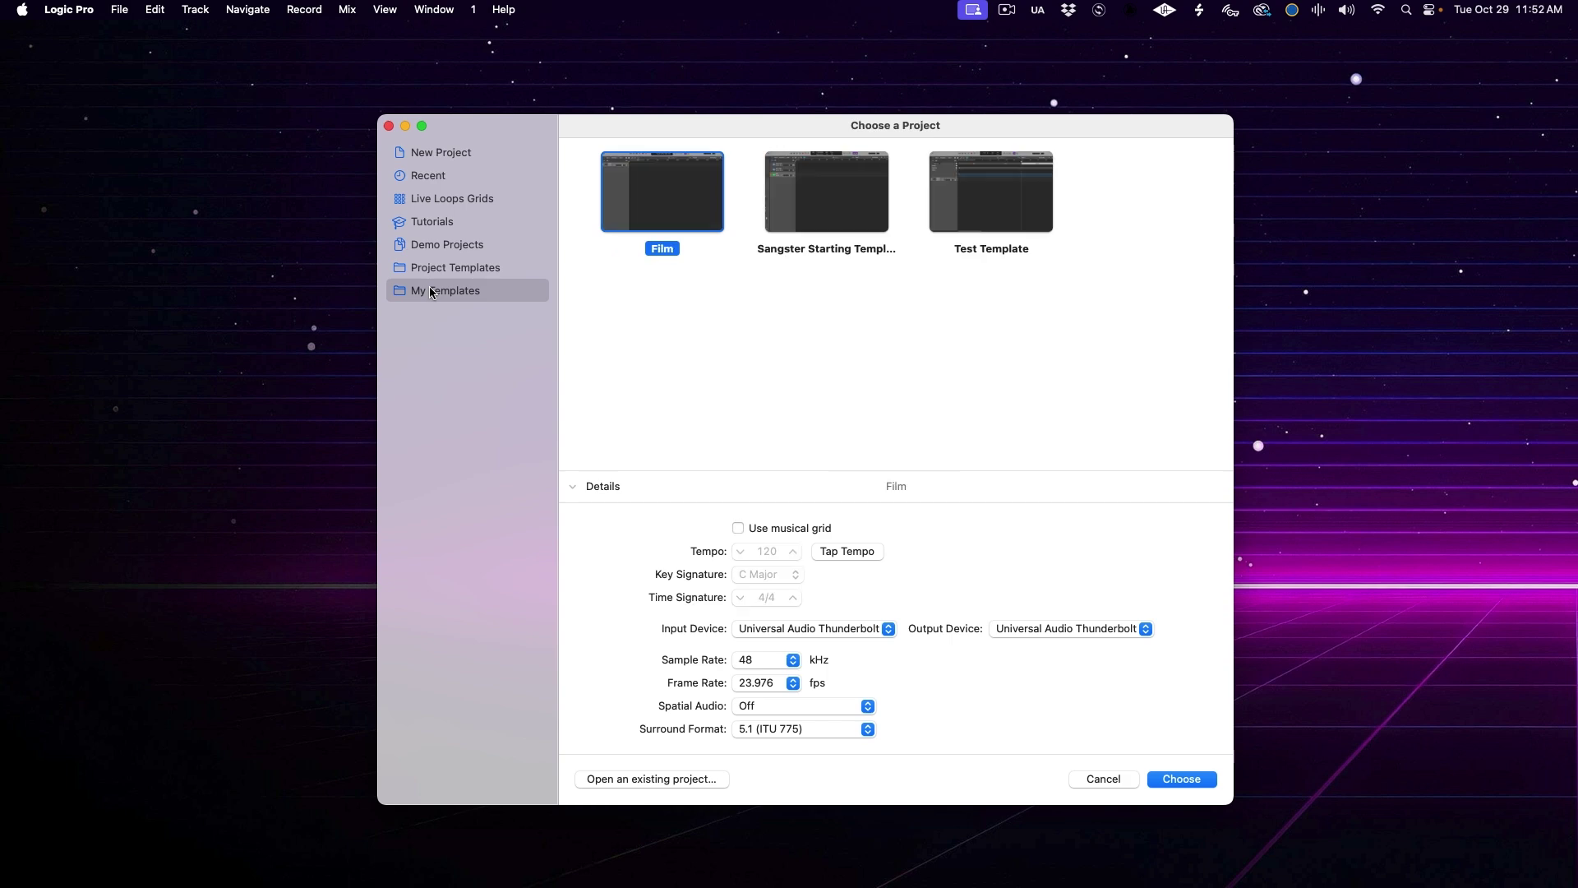
{"action": "double_click", "coordinate": [816, 212]}
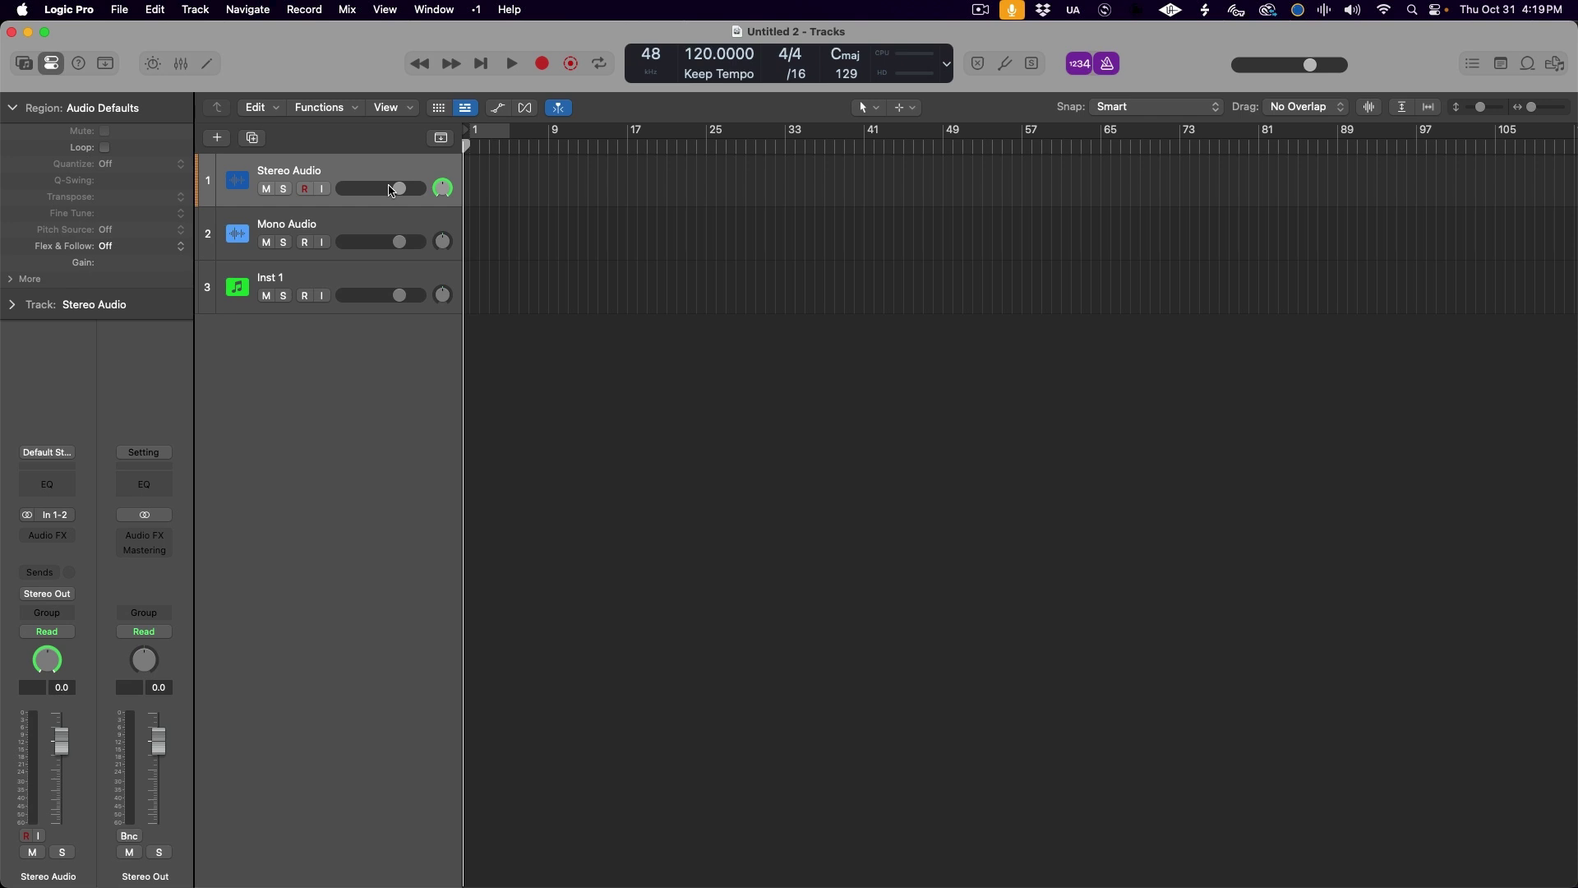
- Set the General Startup Action to Create New Project Using Default Template
{"action": "left_click", "coordinate": [74, 8]}
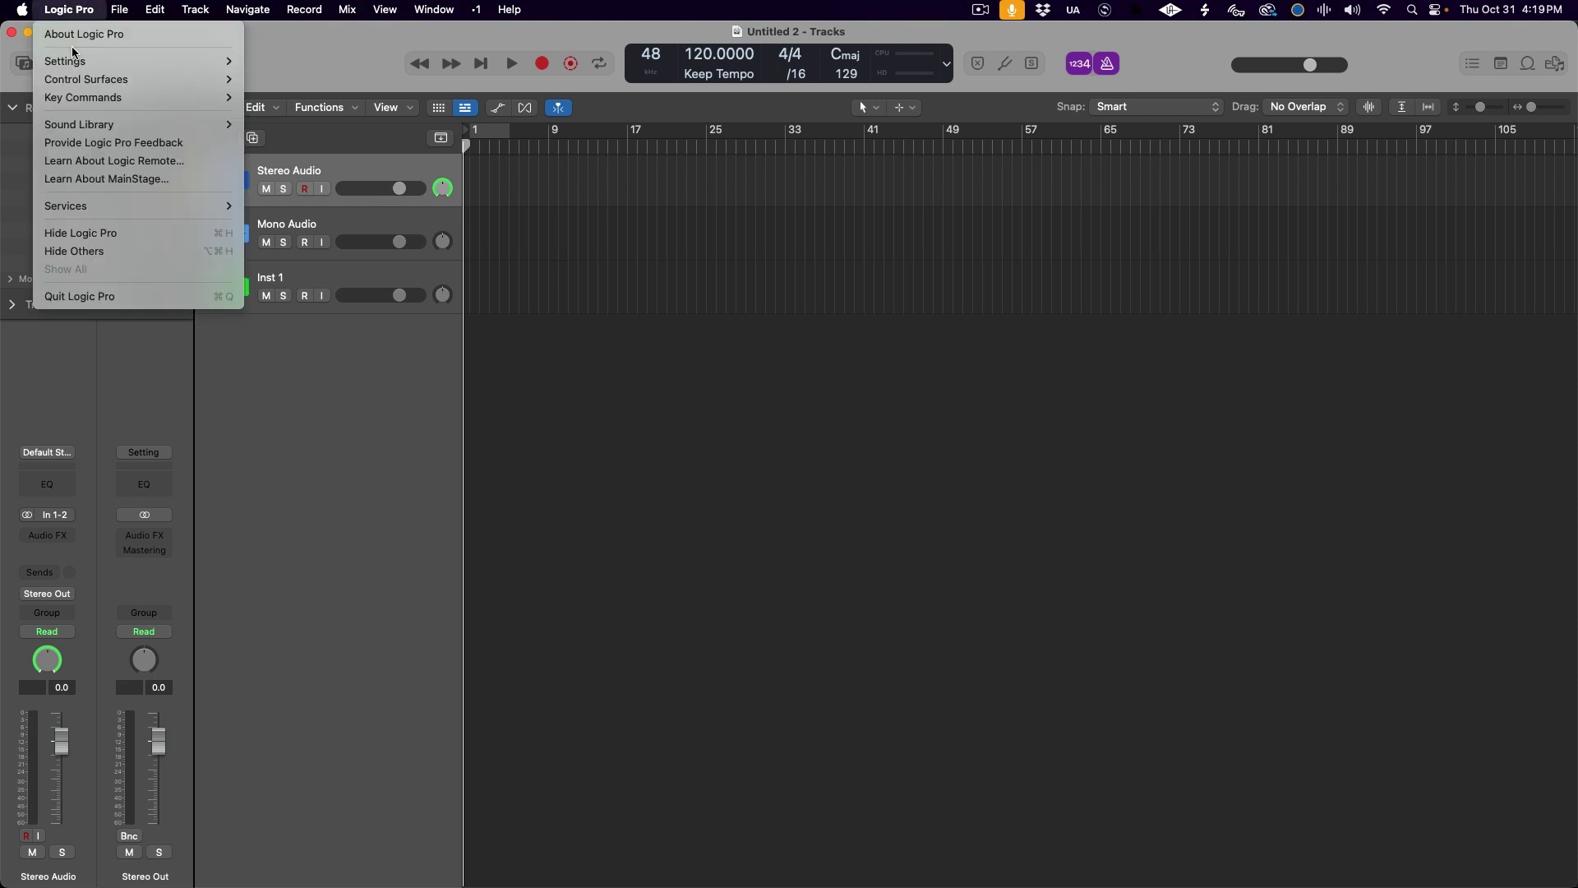
{"action": "mouse_move", "coordinate": [74, 61]}
{"action": "left_click", "coordinate": [273, 62]}
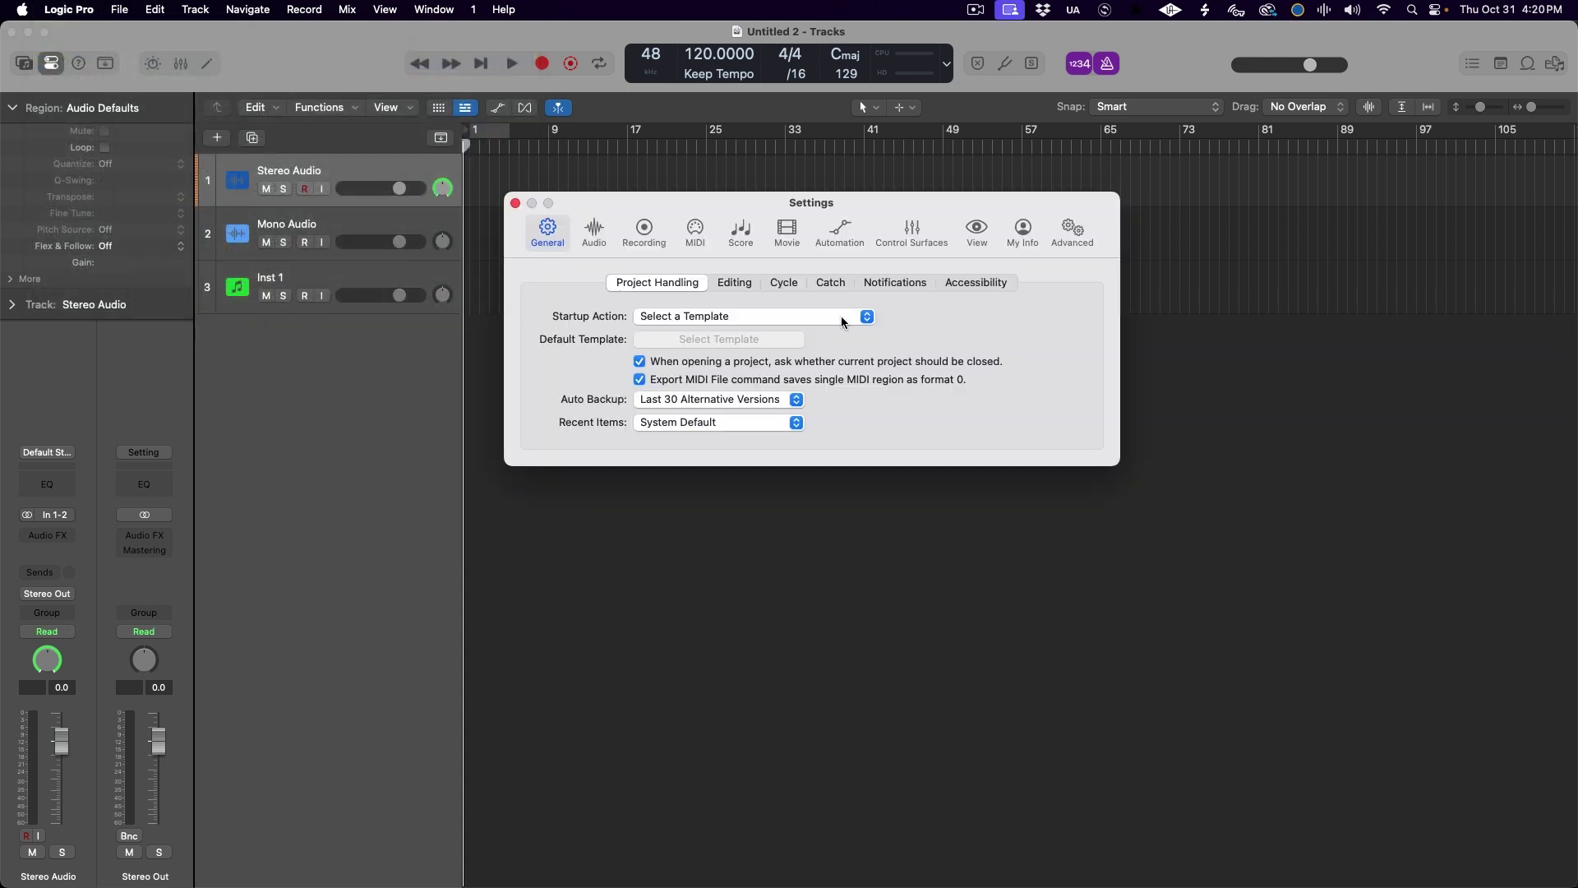
{"action": "left_click", "coordinate": [865, 316]}
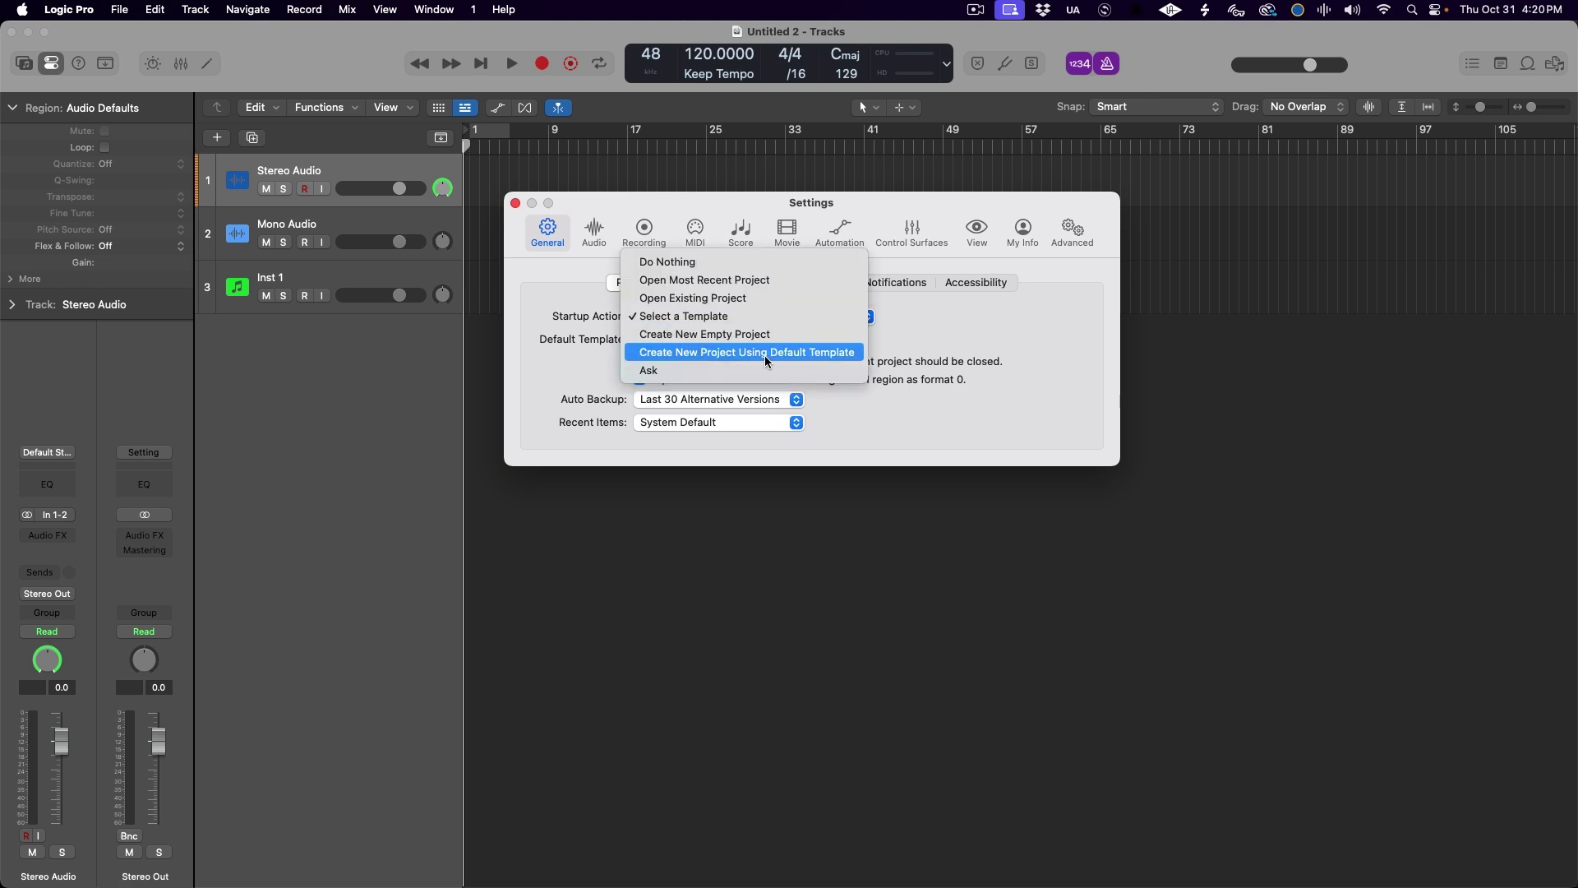
{"action": "left_click", "coordinate": [811, 353]}
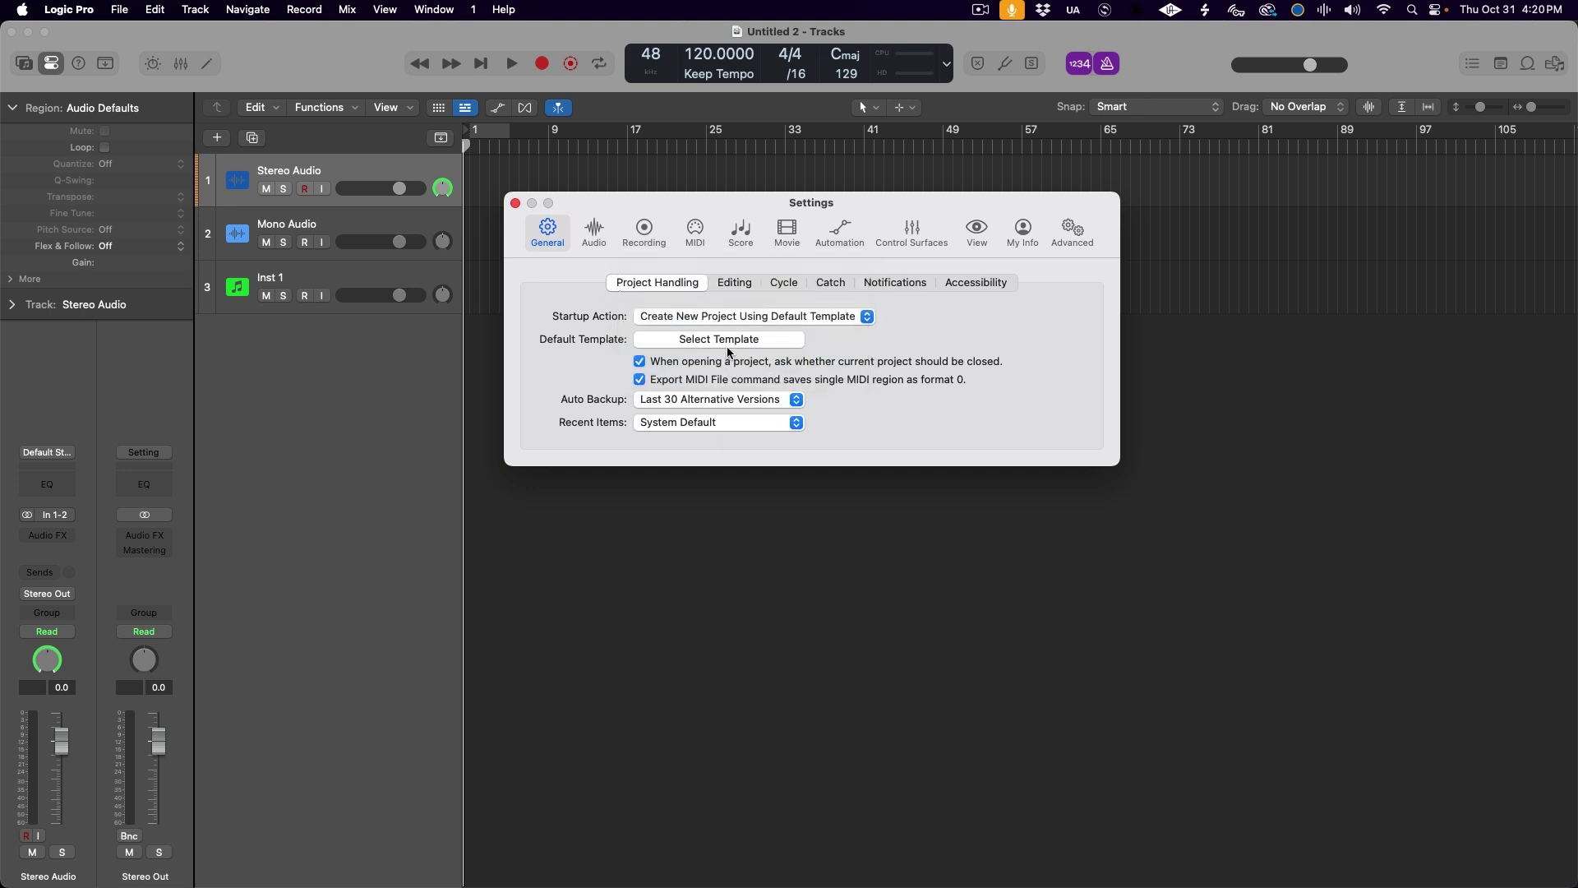
- Choose the custom starting template from My Templates as the default template
{"action": "left_click", "coordinate": [727, 346]}
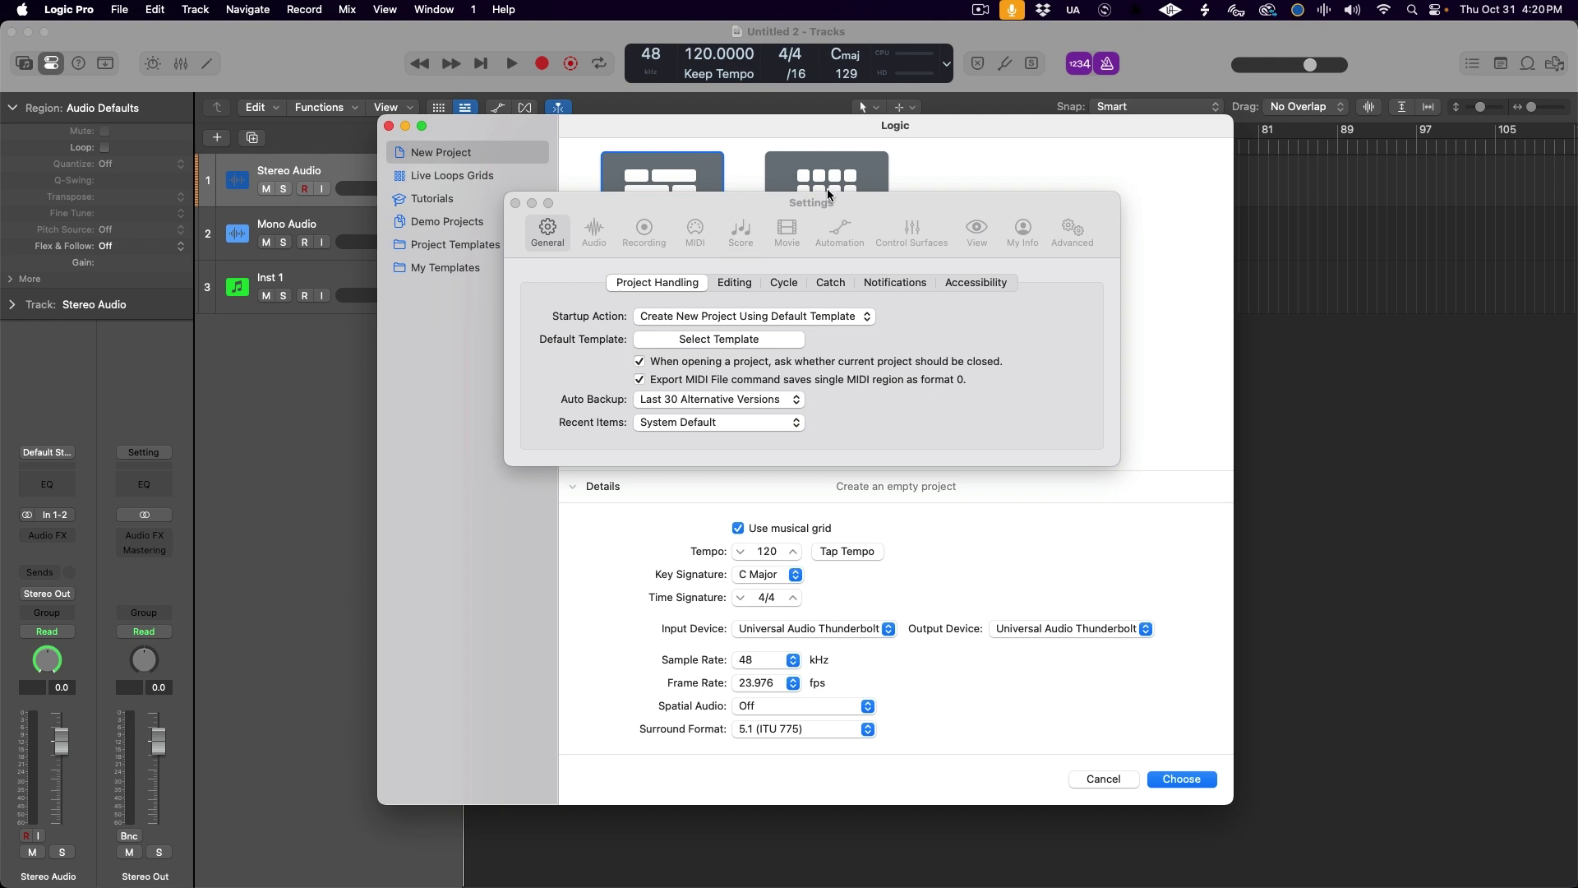
{"action": "left_click_drag", "start_coordinate": [829, 204], "coordinate": [1165, 246]}
{"action": "left_click_drag", "start_coordinate": [975, 129], "coordinate": [792, 133]}
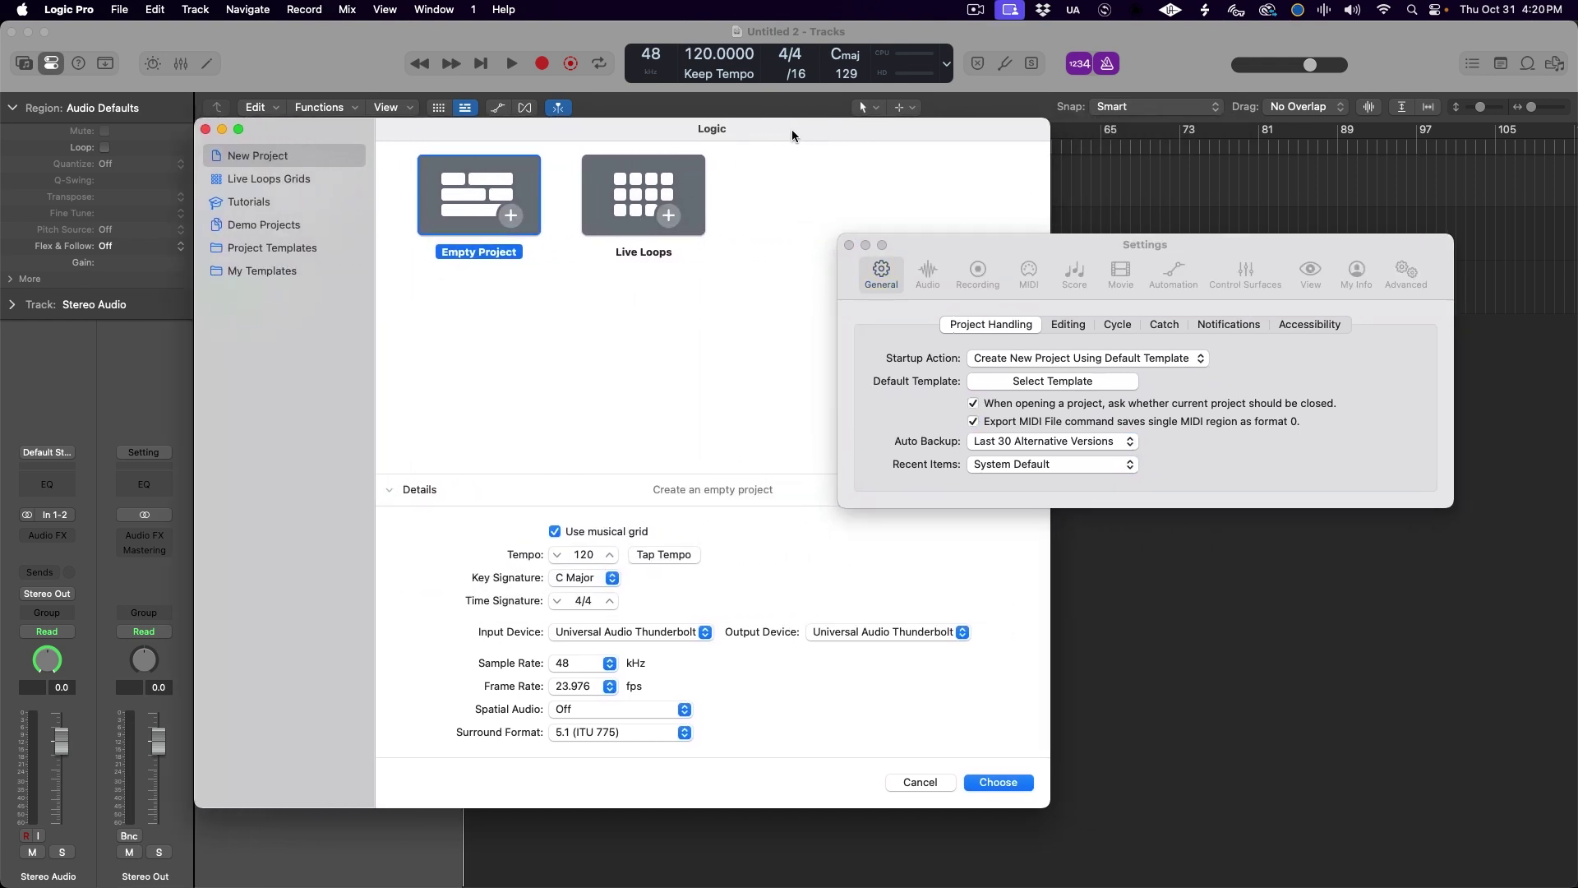
{"action": "left_click", "coordinate": [264, 271]}
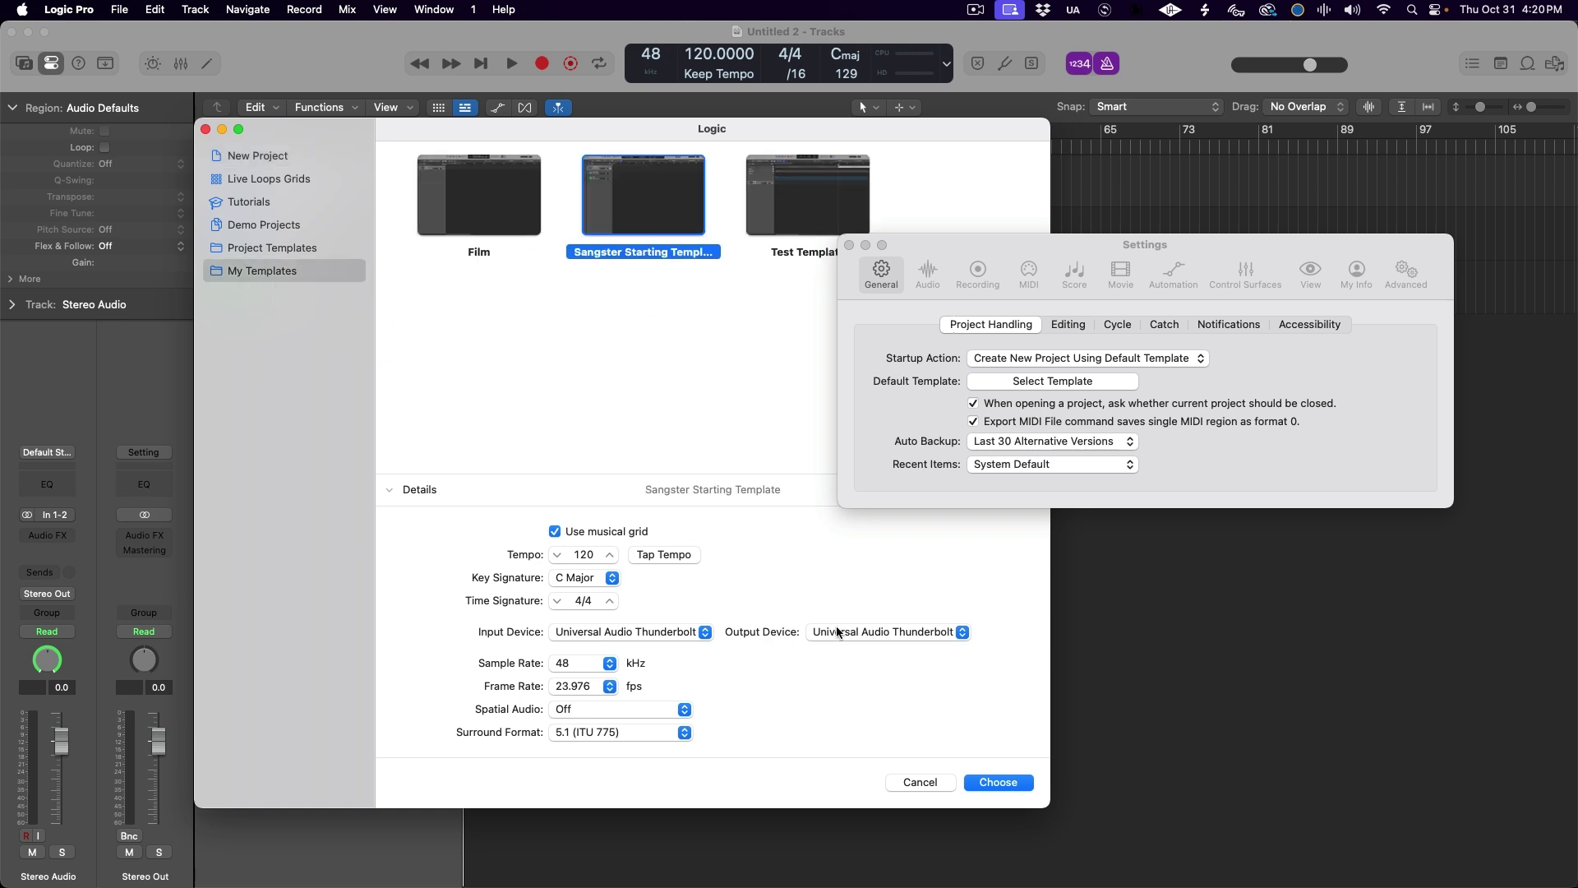
{"action": "left_click", "coordinate": [994, 782]}
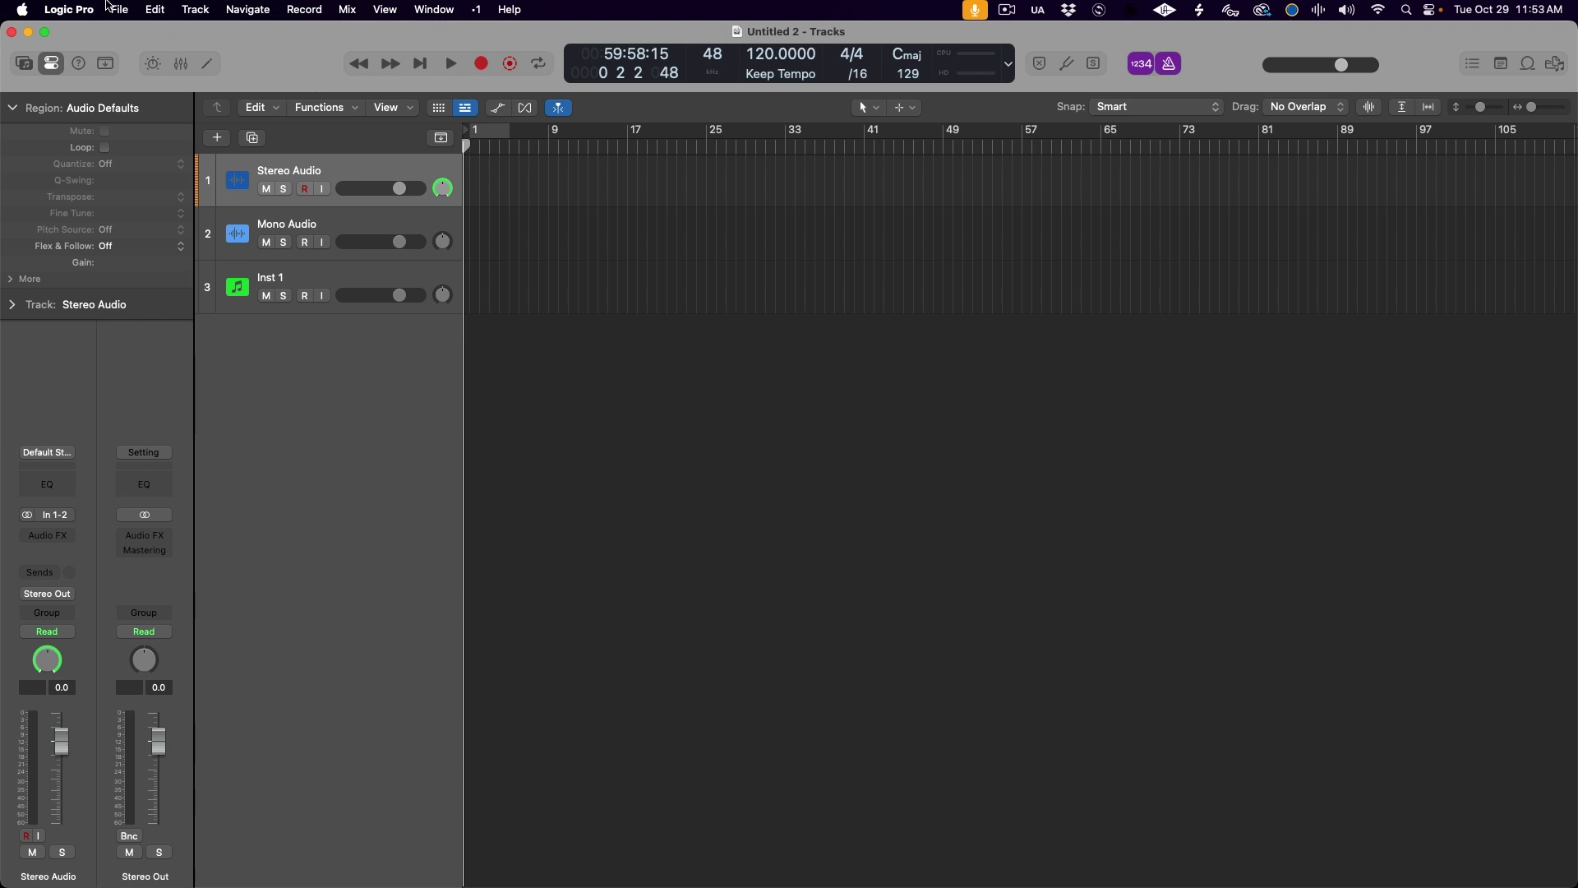
- Re-save the project over the existing custom starting template, confirming Replace
{"action": "left_click", "coordinate": [118, 9]}
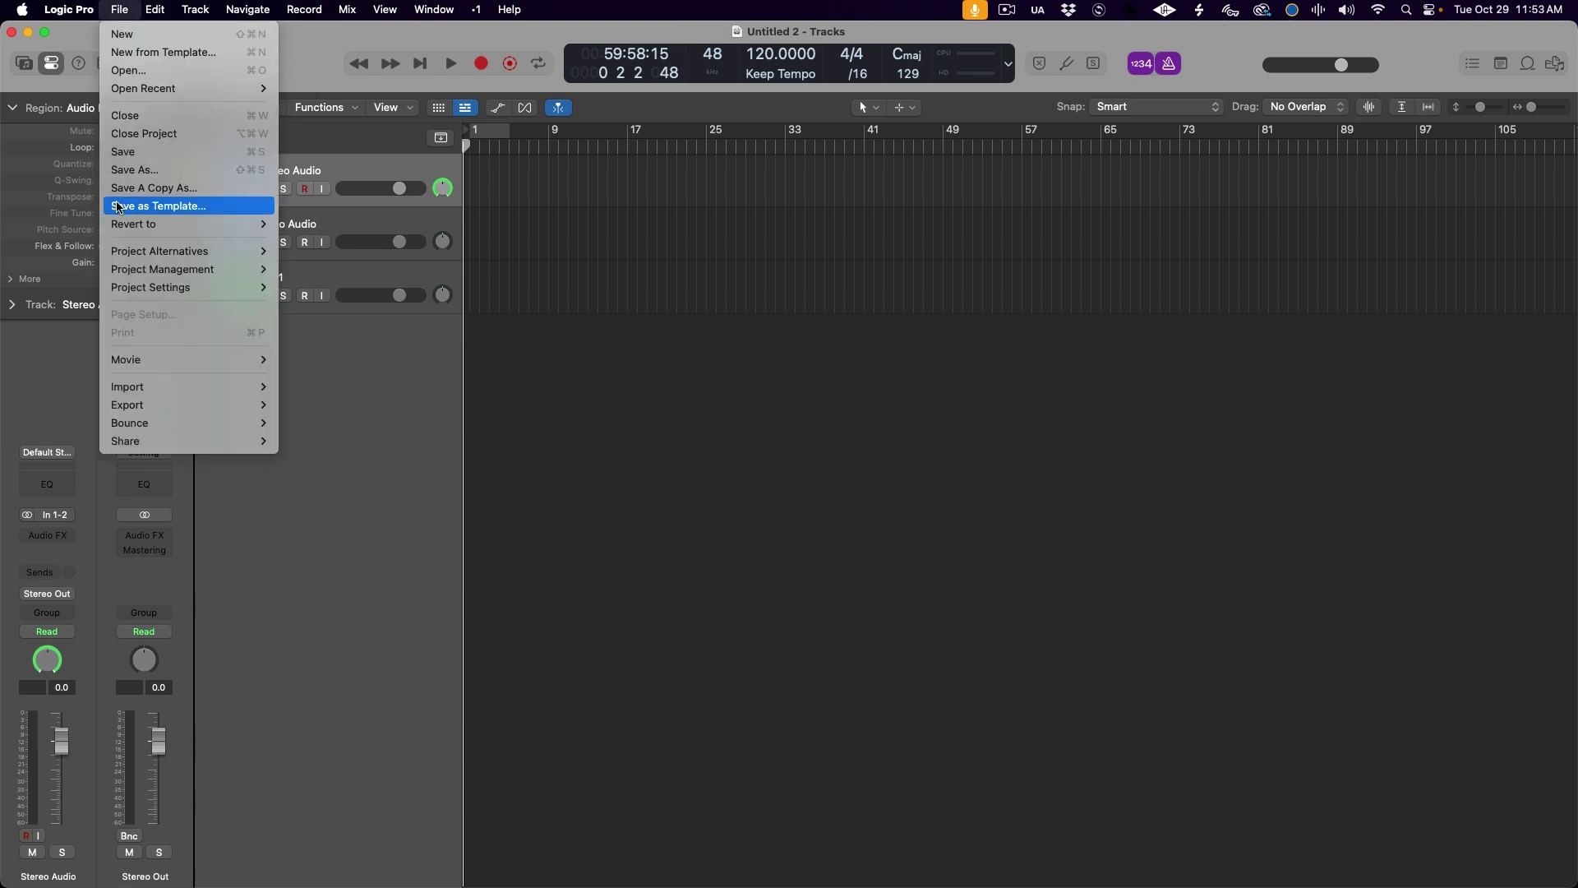
{"action": "left_click", "coordinate": [190, 207]}
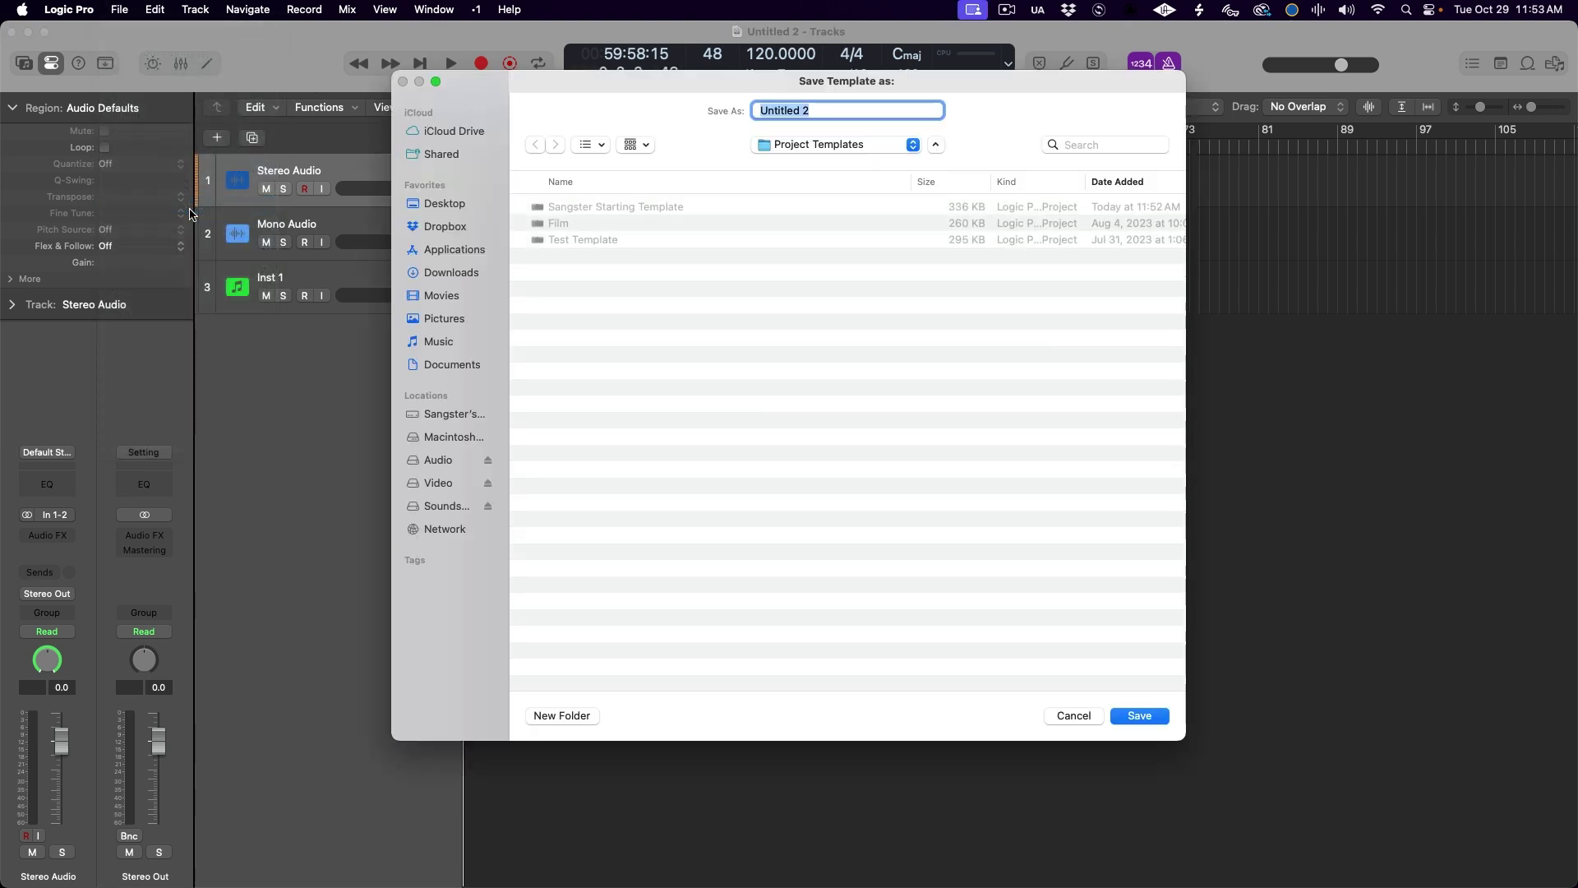
{"action": "left_click", "coordinate": [600, 206]}
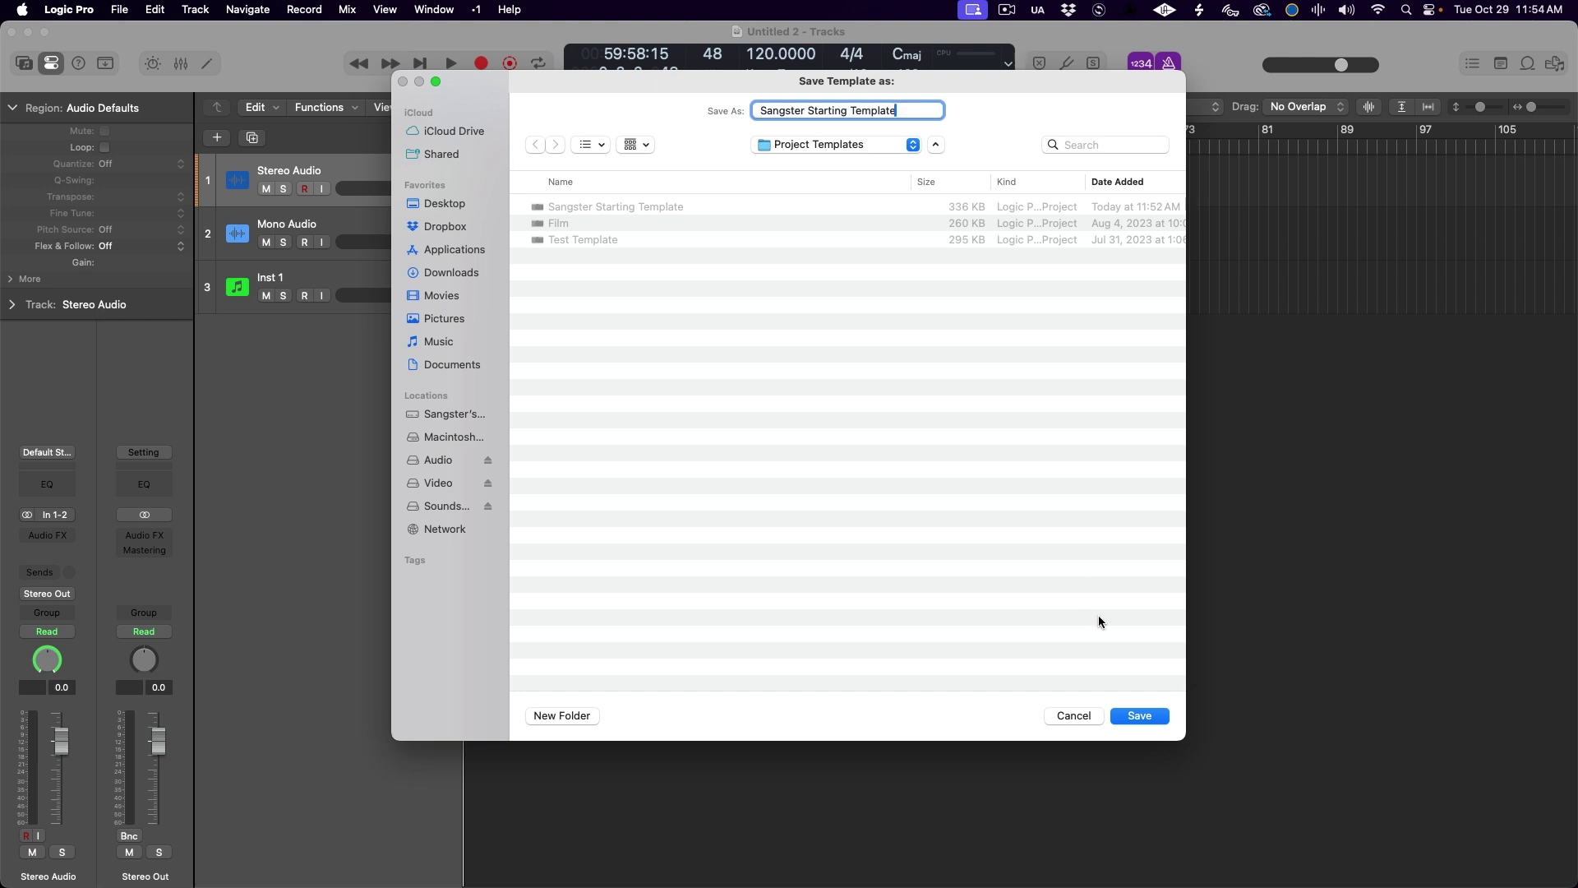
{"action": "left_click", "coordinate": [1145, 715]}
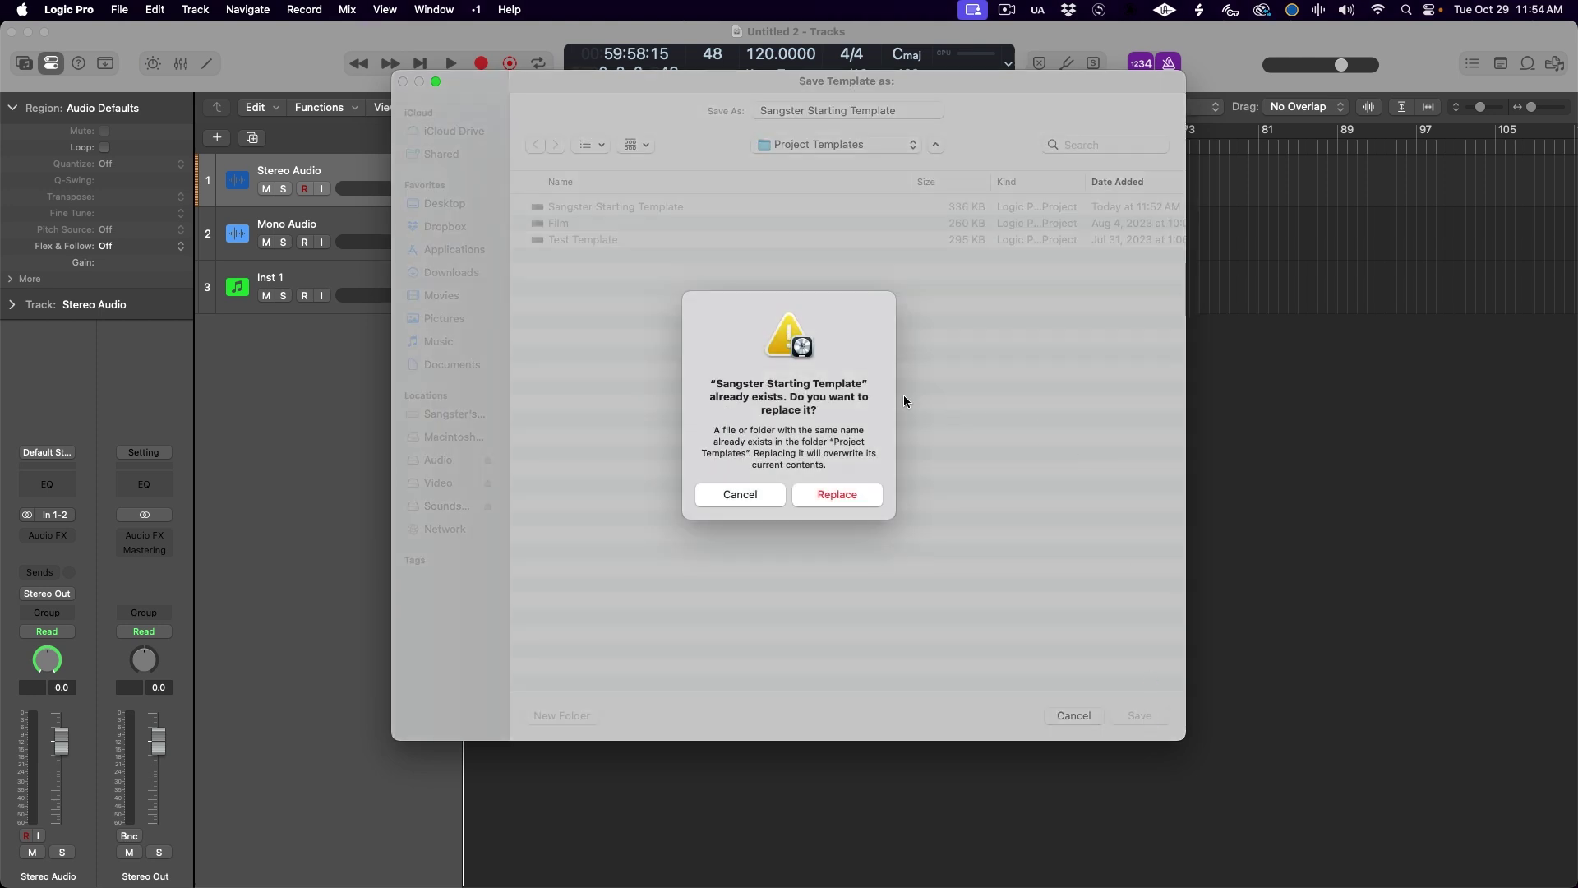
{"action": "left_click", "coordinate": [844, 496]}
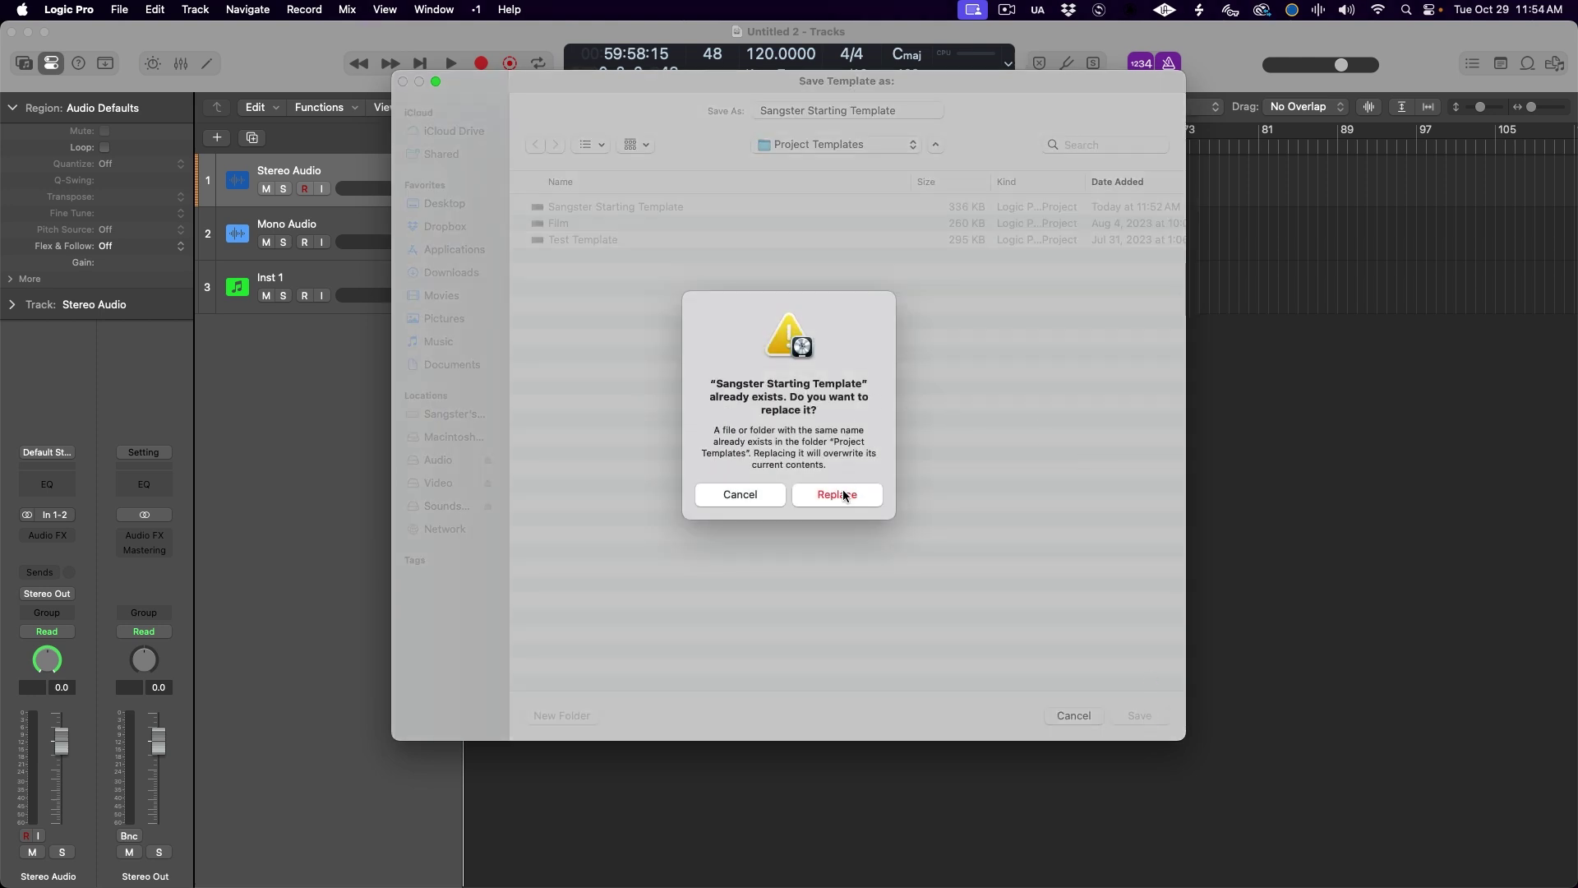